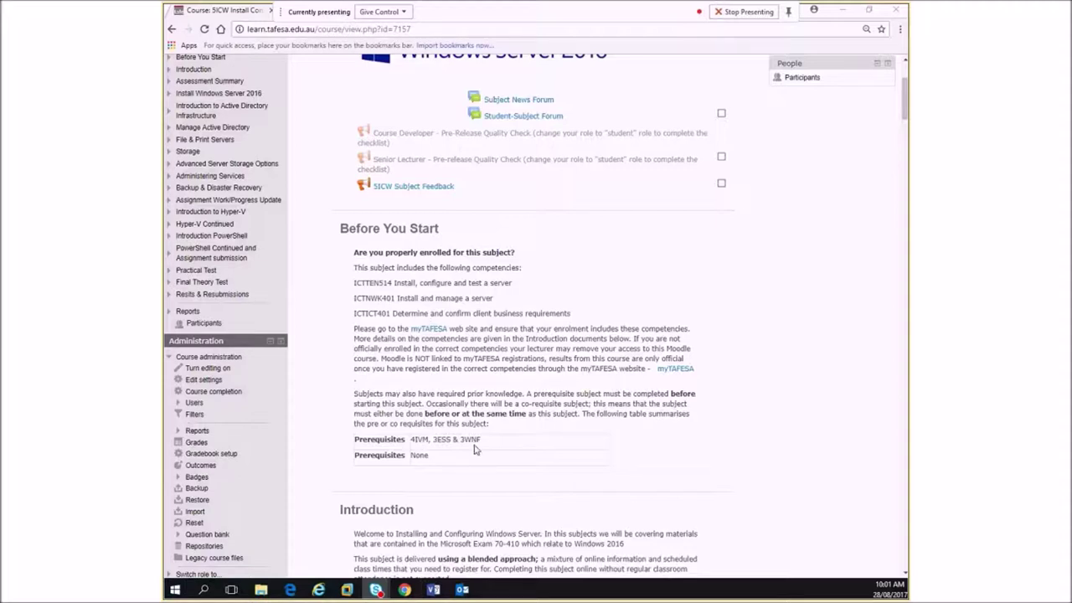
# Download the SICW - Assignment document from the Assessment Summary section and open it in Word.
pyautogui.scroll(2, 396, 99)
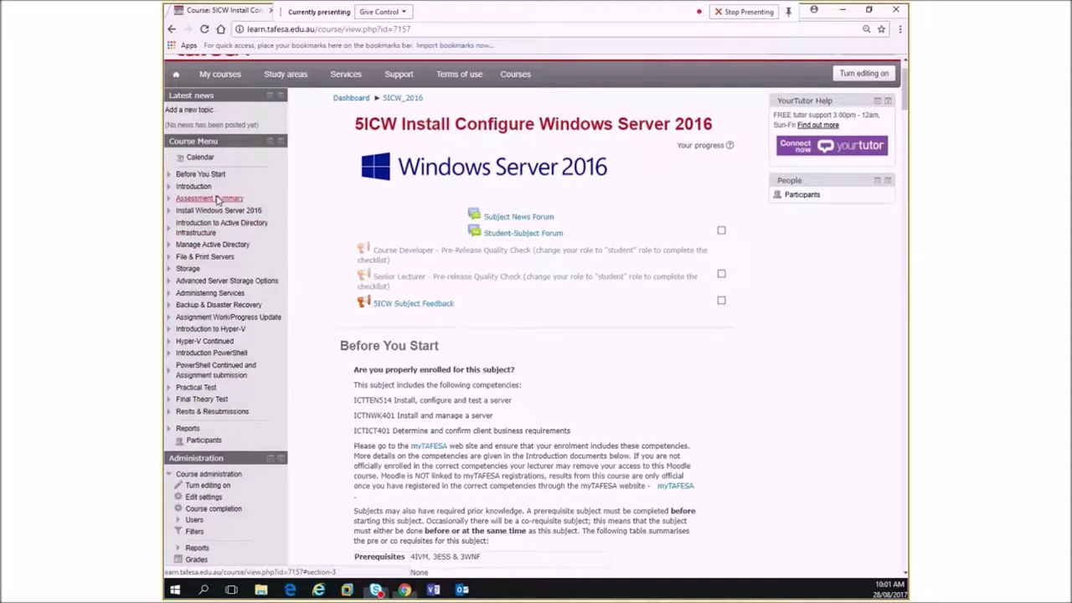
pyautogui.click(217, 200)
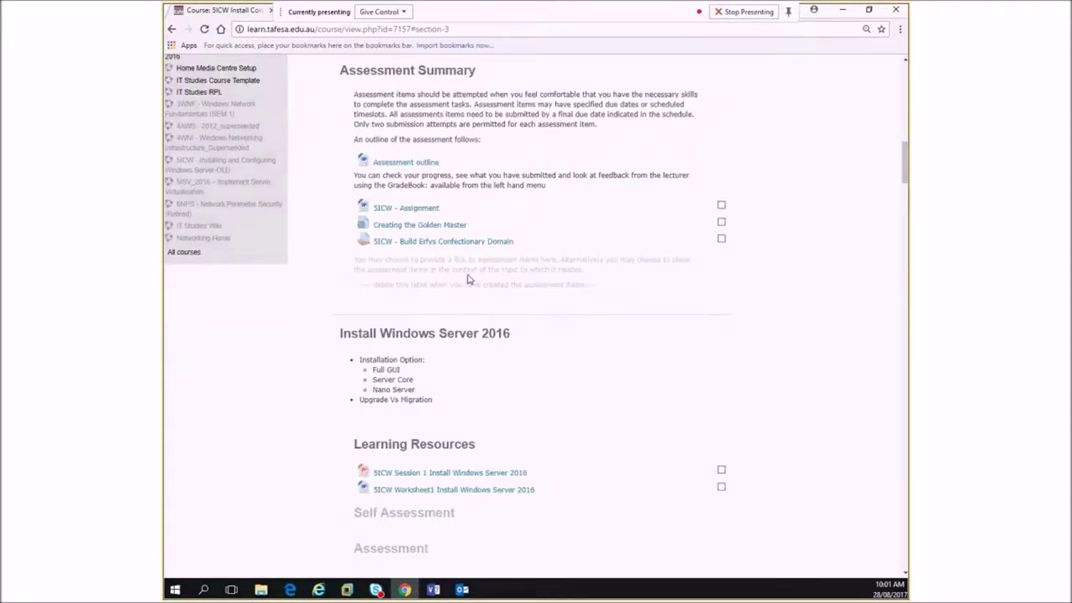
pyautogui.click(426, 214)
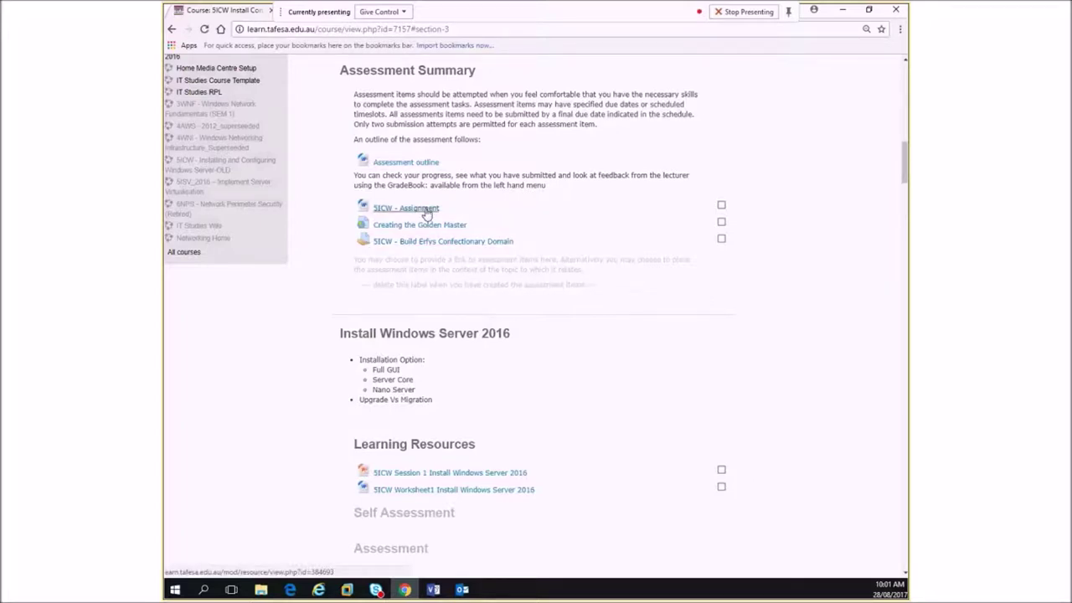
pyautogui.click(222, 563)
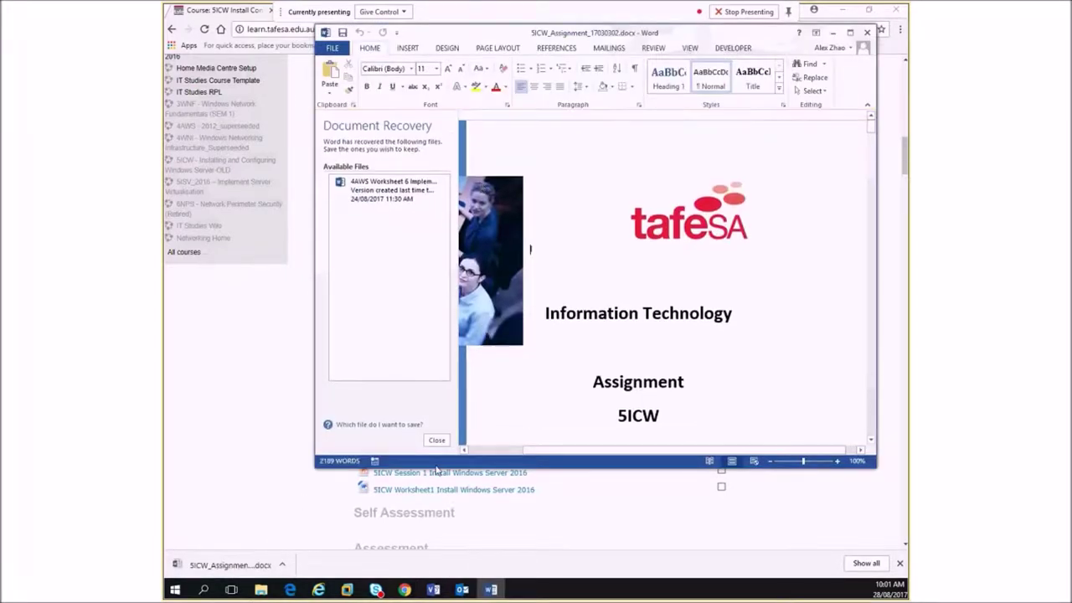
# Close the recovery pane, maximize Word, and scroll to the Core Section specifications page.
pyautogui.click(436, 439)
pyautogui.click(850, 33)
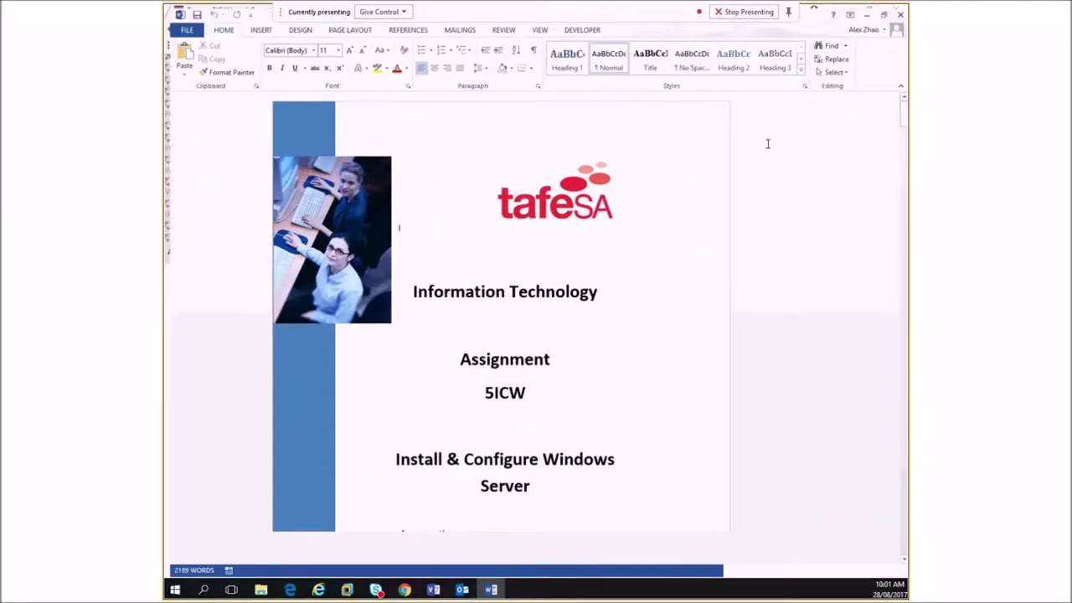
pyautogui.scroll(-2, 467, 384)
pyautogui.scroll(-20, 467, 383)
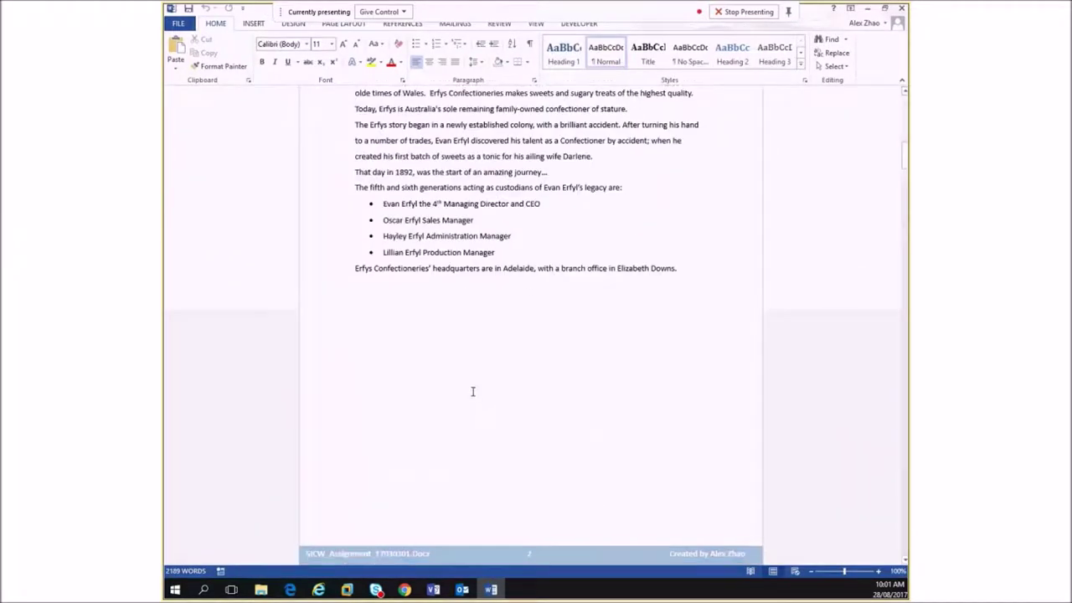
pyautogui.scroll(-3, 481, 387)
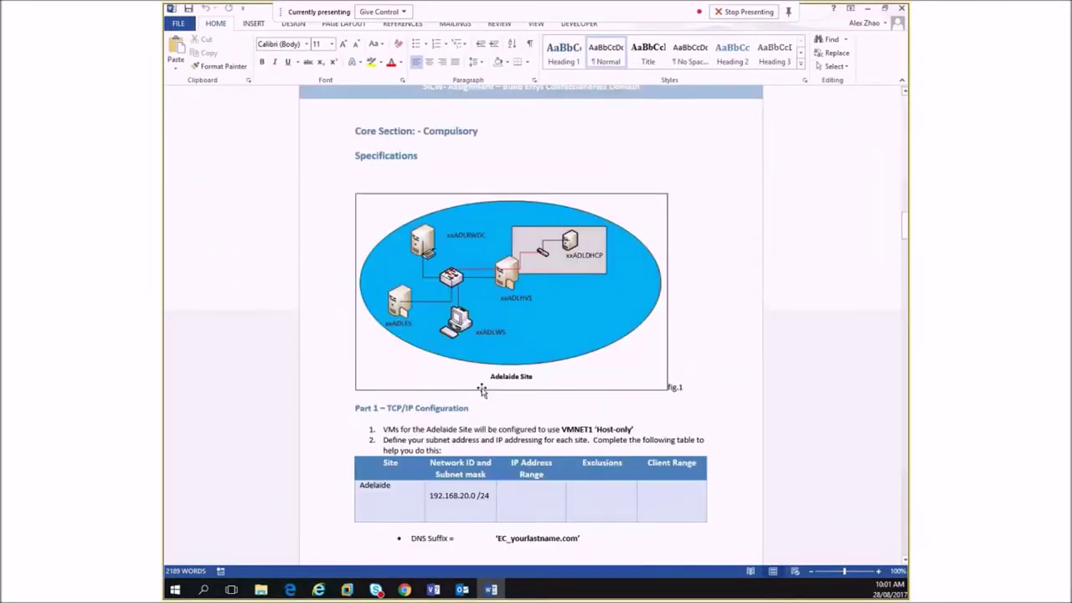
pyautogui.scroll(-15, 481, 389)
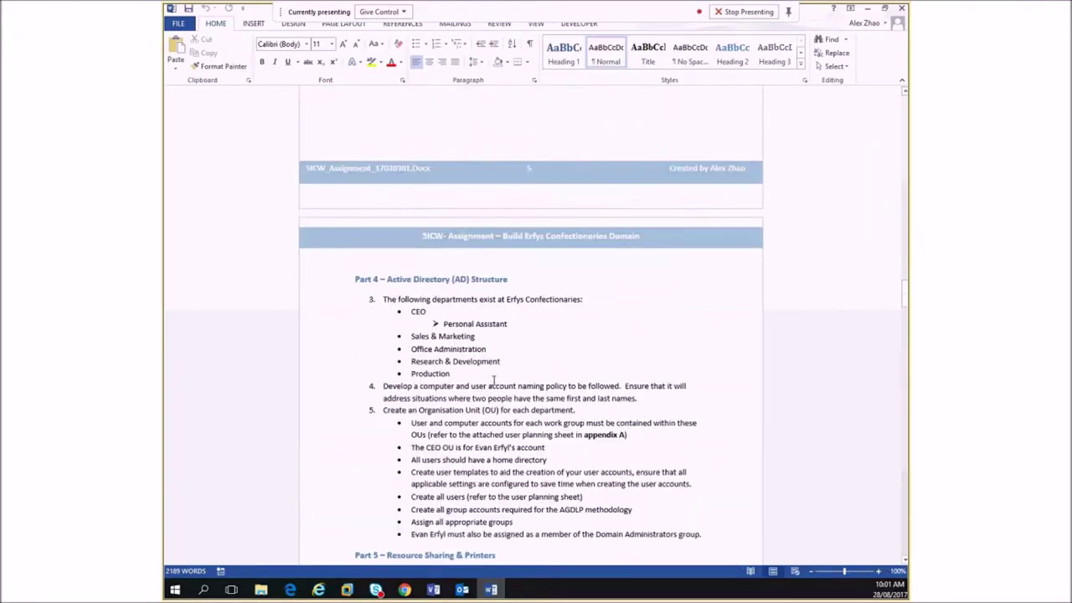
pyautogui.scroll(-1, 492, 382)
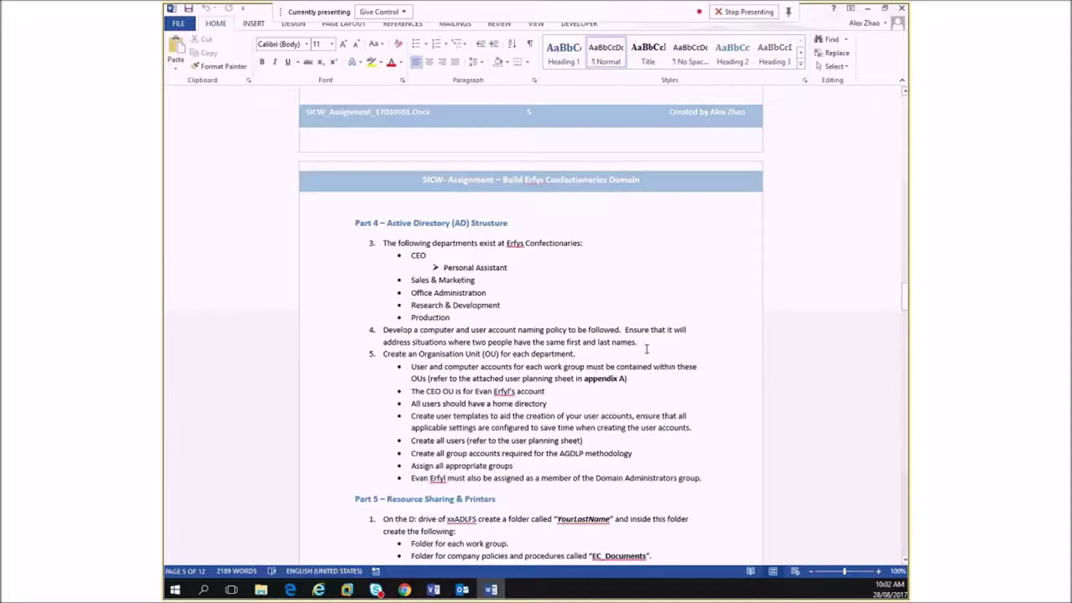
pyautogui.moveTo(904, 308); pyautogui.dragTo(892, 238)
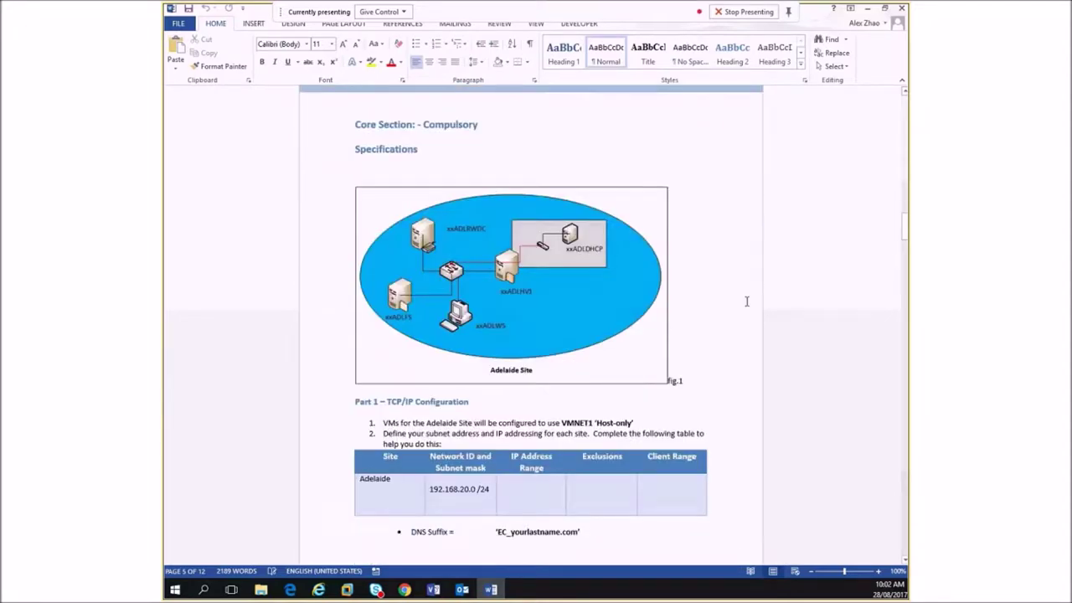
pyautogui.scroll(3, 503, 350)
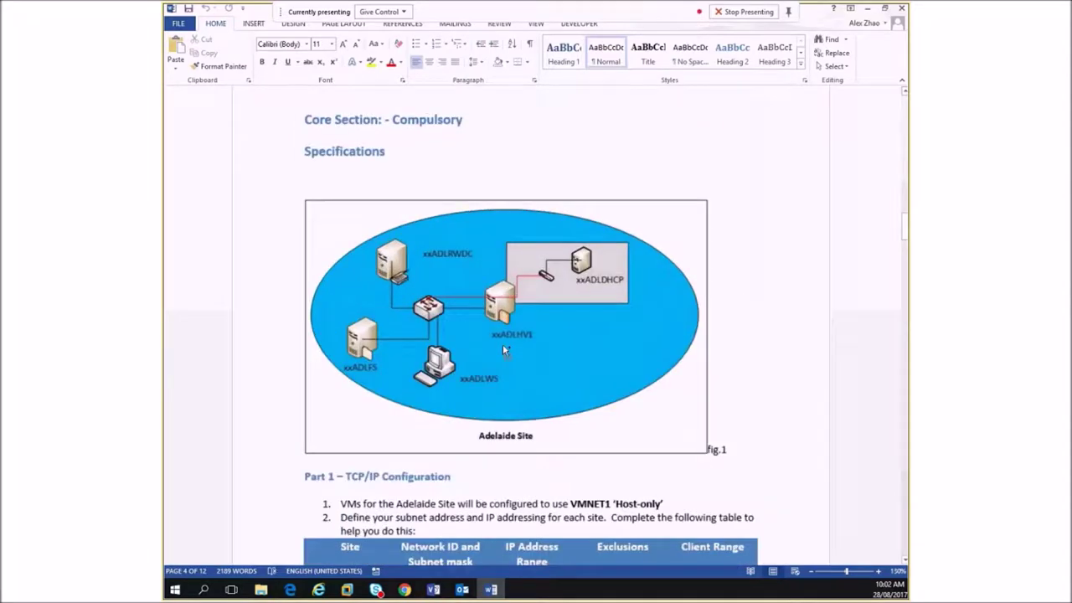
pyautogui.scroll(4, 502, 350)
pyautogui.scroll(-1, 503, 350)
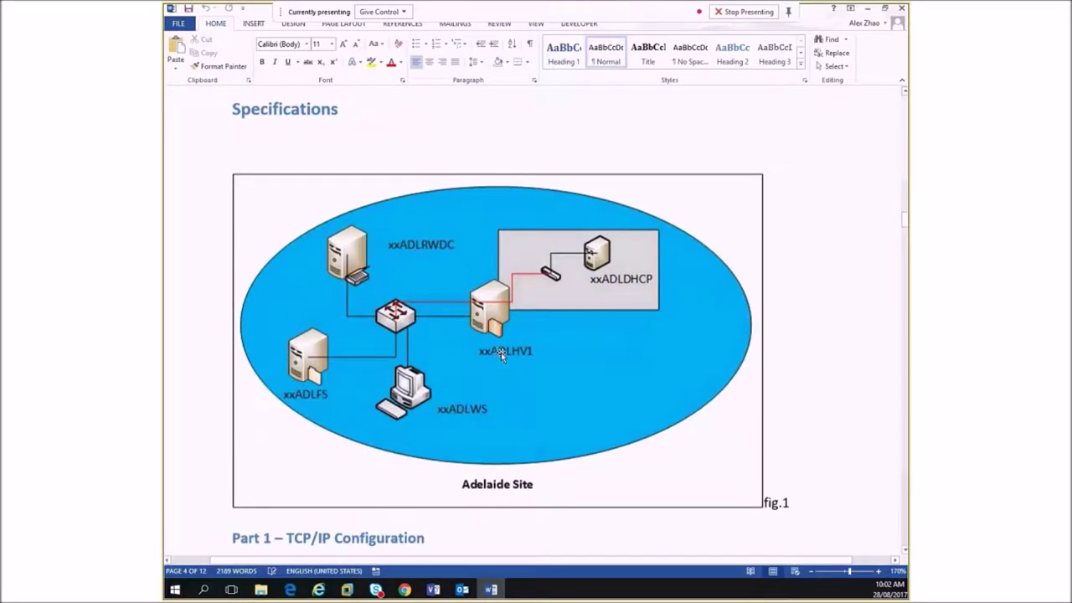
pyautogui.scroll(-1, 501, 353)
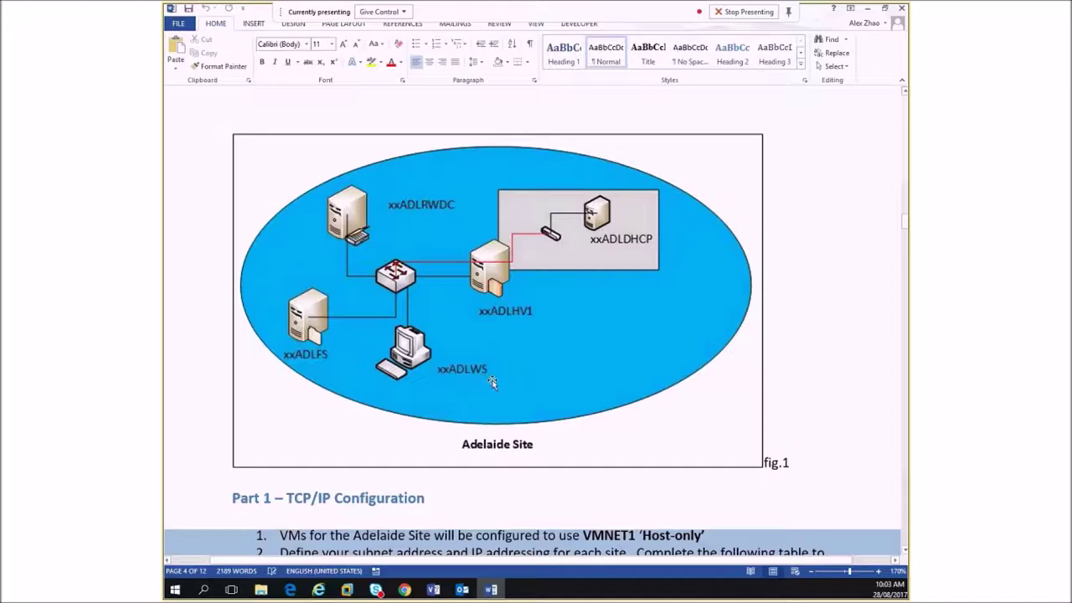
pyautogui.scroll(-3, 495, 381)
pyautogui.scroll(-15, 506, 393)
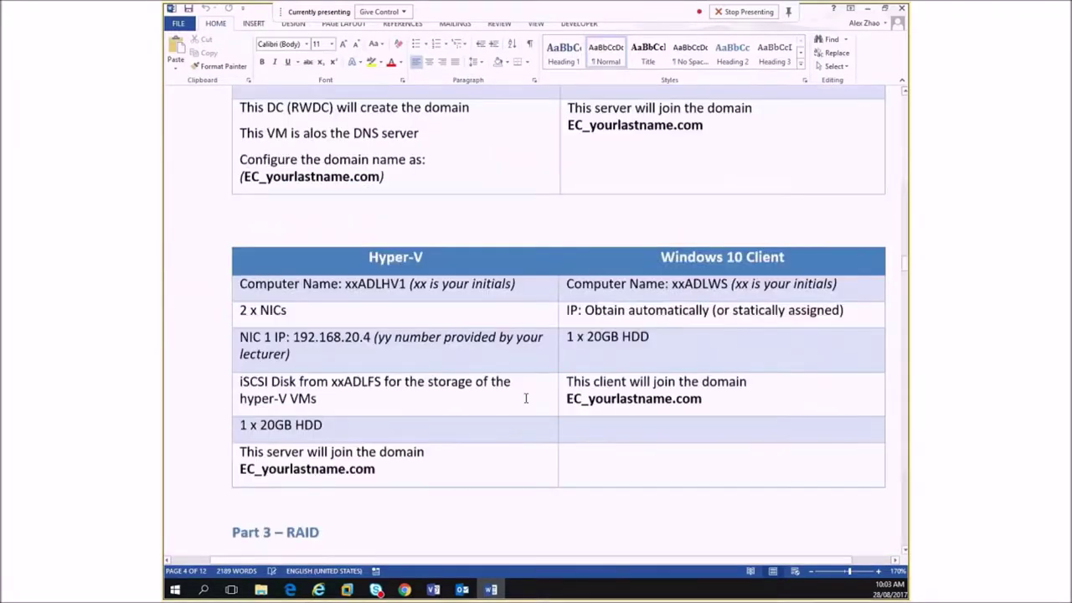
pyautogui.scroll(-1, 518, 399)
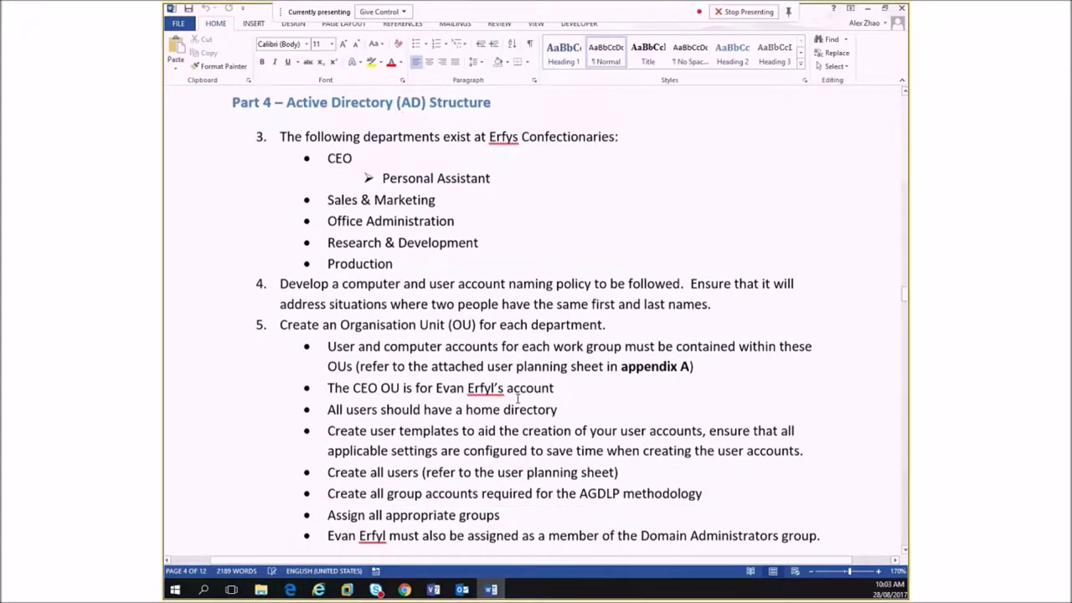
pyautogui.scroll(-2, 518, 398)
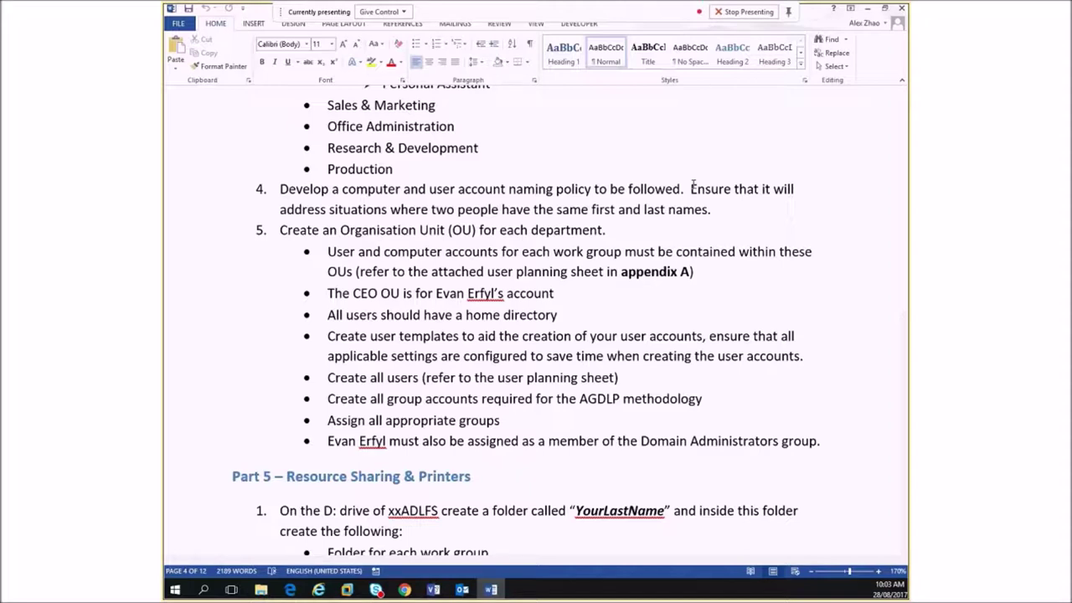
pyautogui.scroll(4, 687, 180)
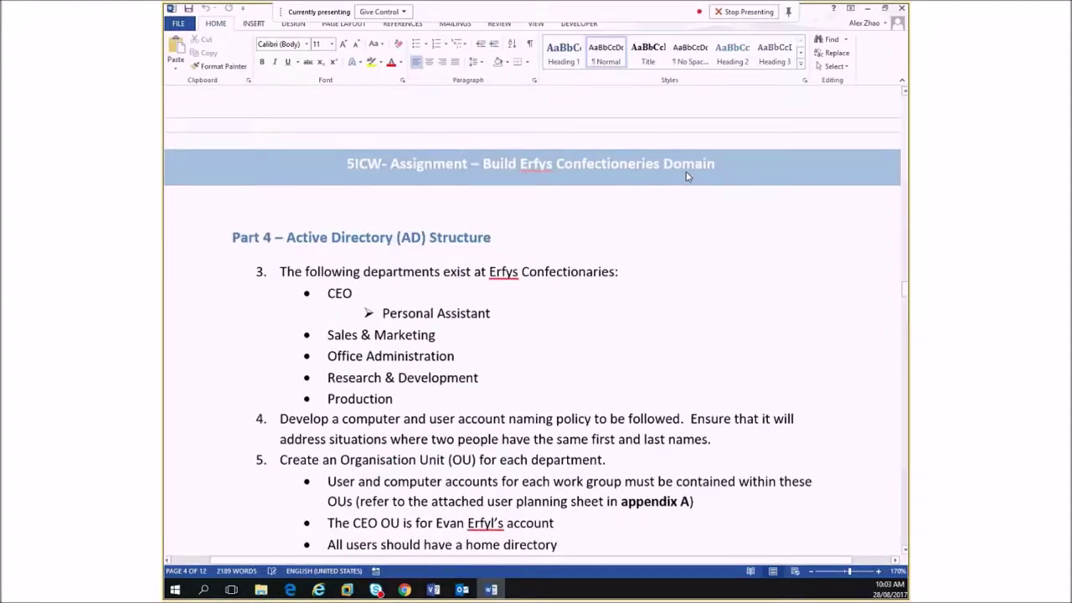
pyautogui.scroll(5, 687, 176)
pyautogui.scroll(6, 687, 176)
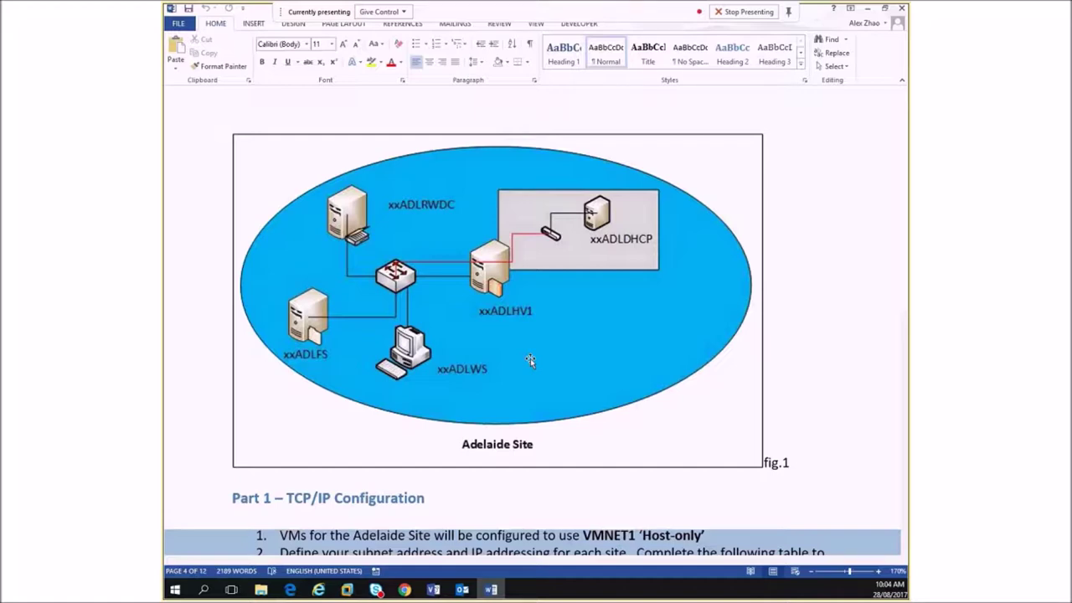
pyautogui.scroll(-1, 530, 359)
pyautogui.scroll(-10, 530, 358)
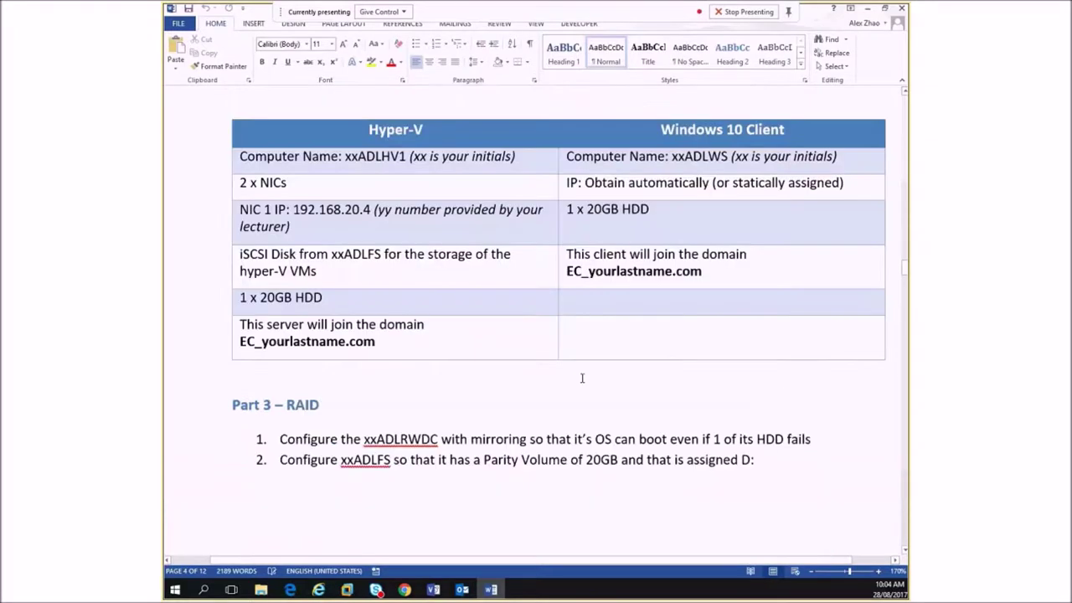
pyautogui.scroll(-8, 582, 378)
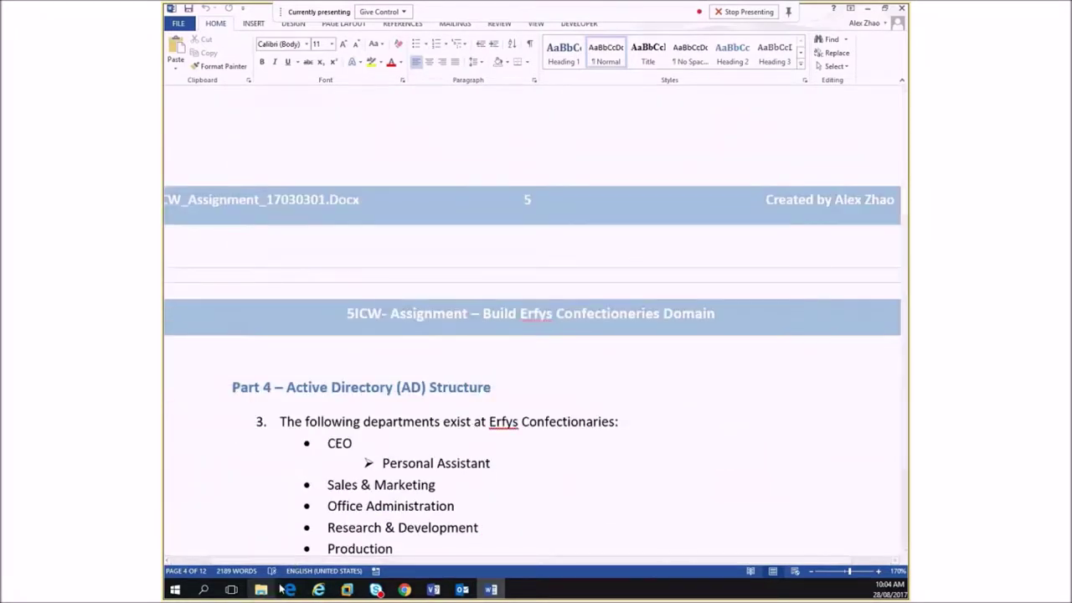
# View This PC's system properties in File Explorer, then minimize it to return to Word.
pyautogui.click(260, 589)
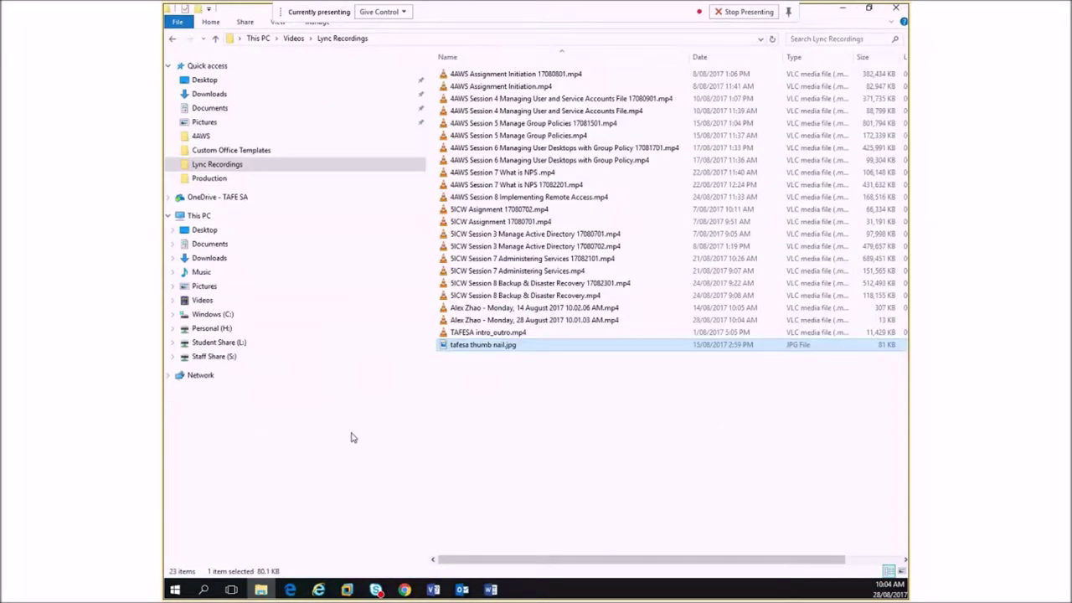
pyautogui.rightClick(194, 216)
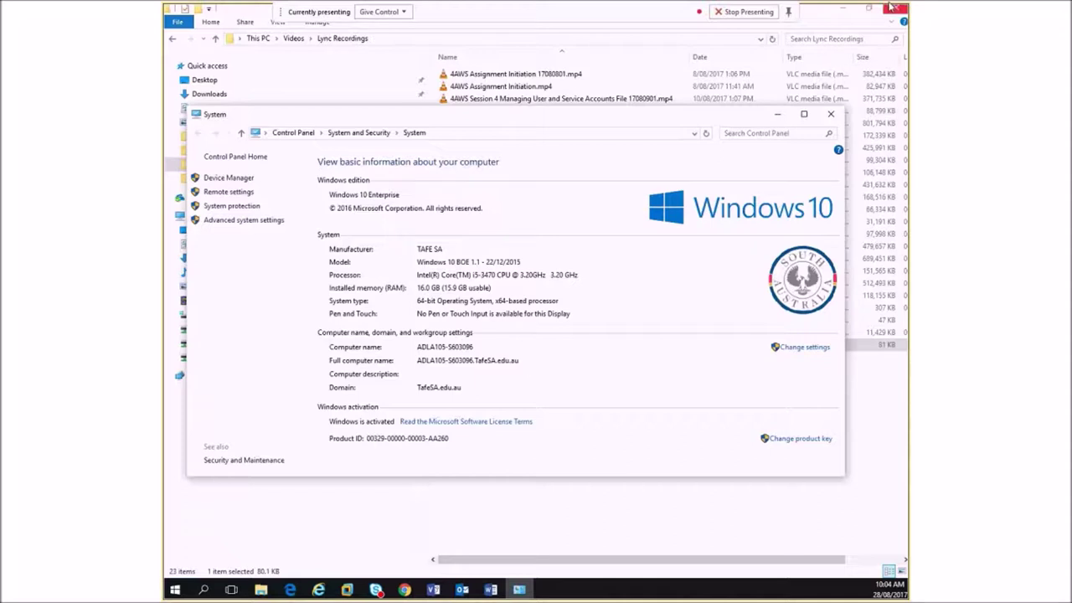
pyautogui.click(842, 15)
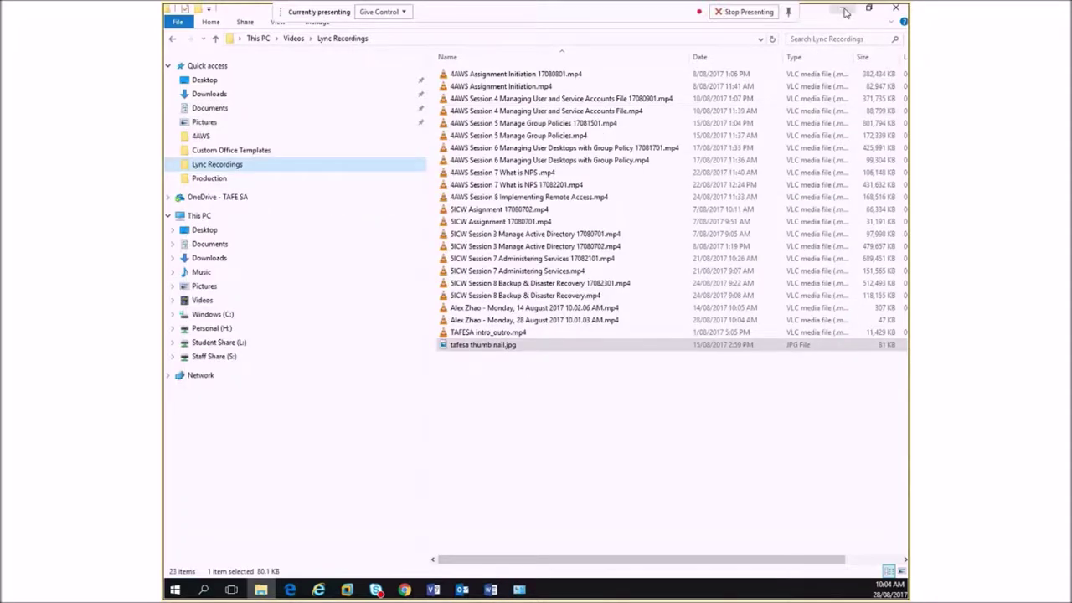
pyautogui.click(843, 11)
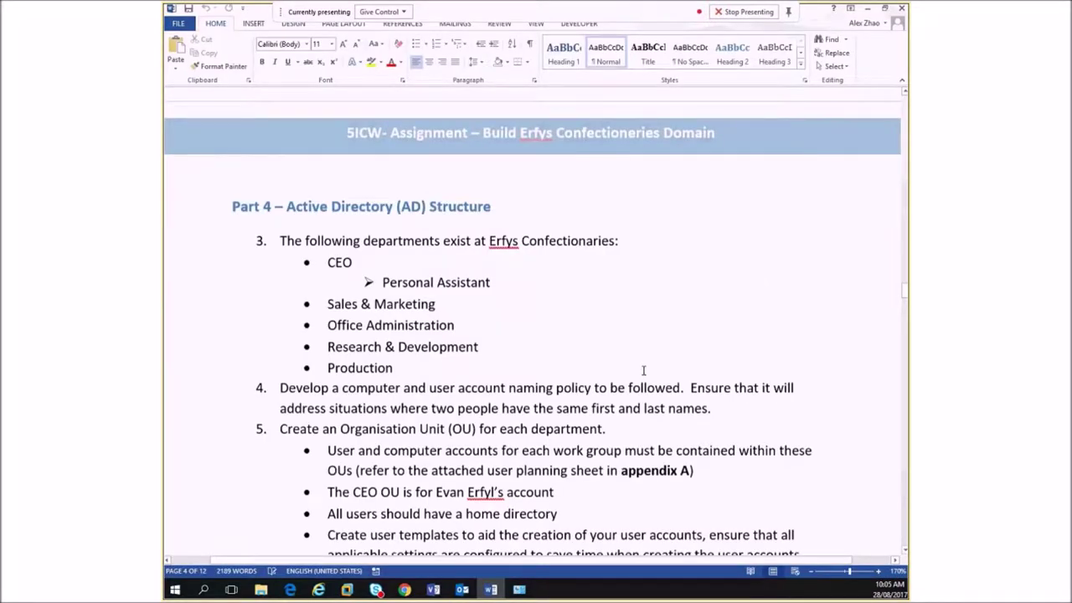
# Scroll the assignment down to Part 5's EC_Documents access rule and the page 6 footer.
pyautogui.scroll(-4, 643, 370)
pyautogui.scroll(1, 643, 361)
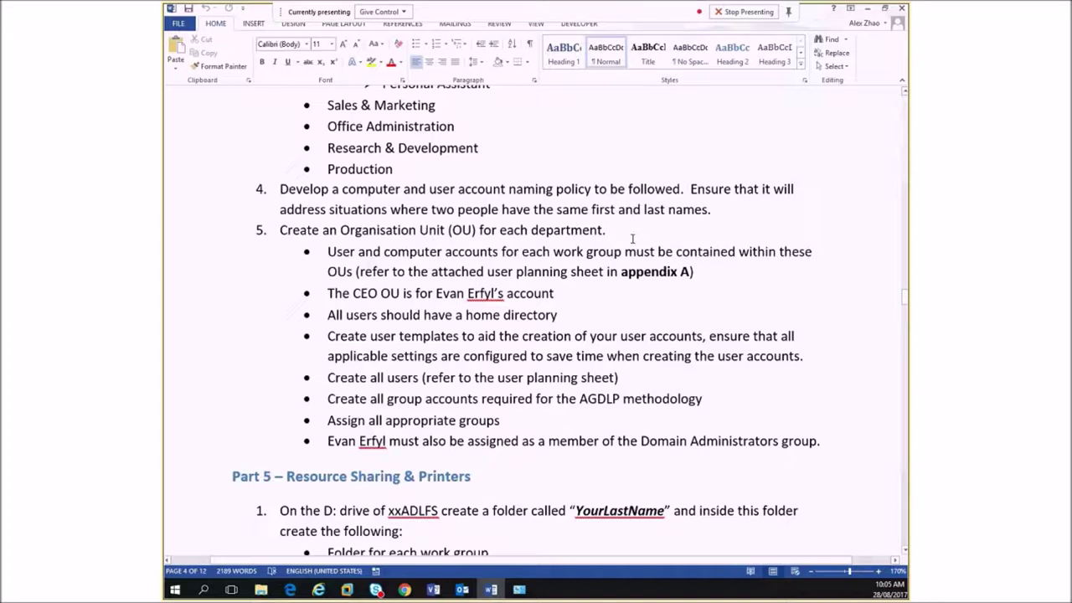
pyautogui.scroll(3, 632, 238)
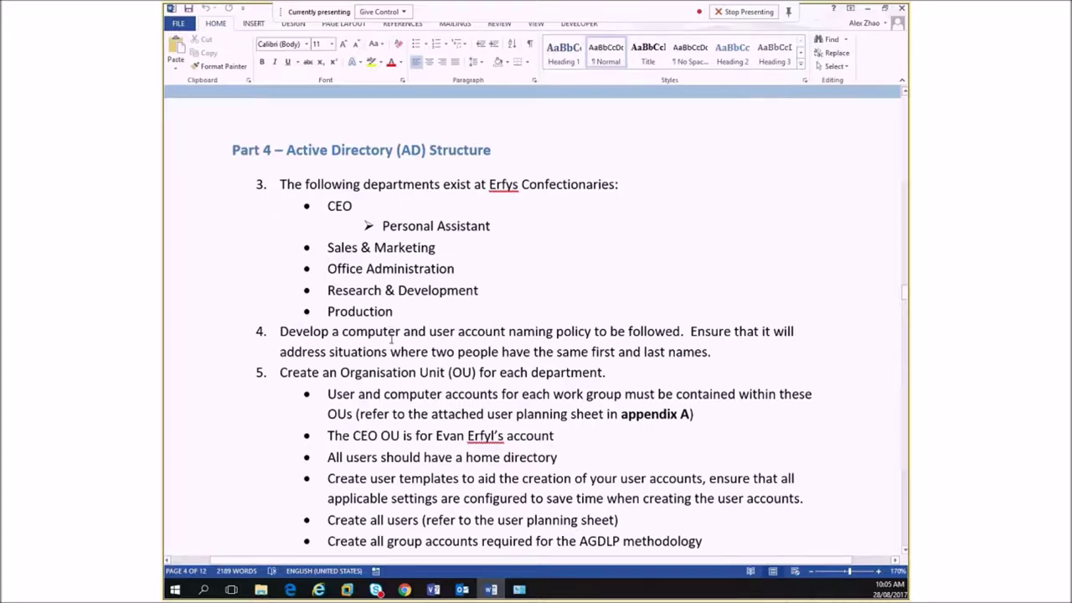
pyautogui.scroll(-3, 401, 351)
pyautogui.scroll(-1, 421, 377)
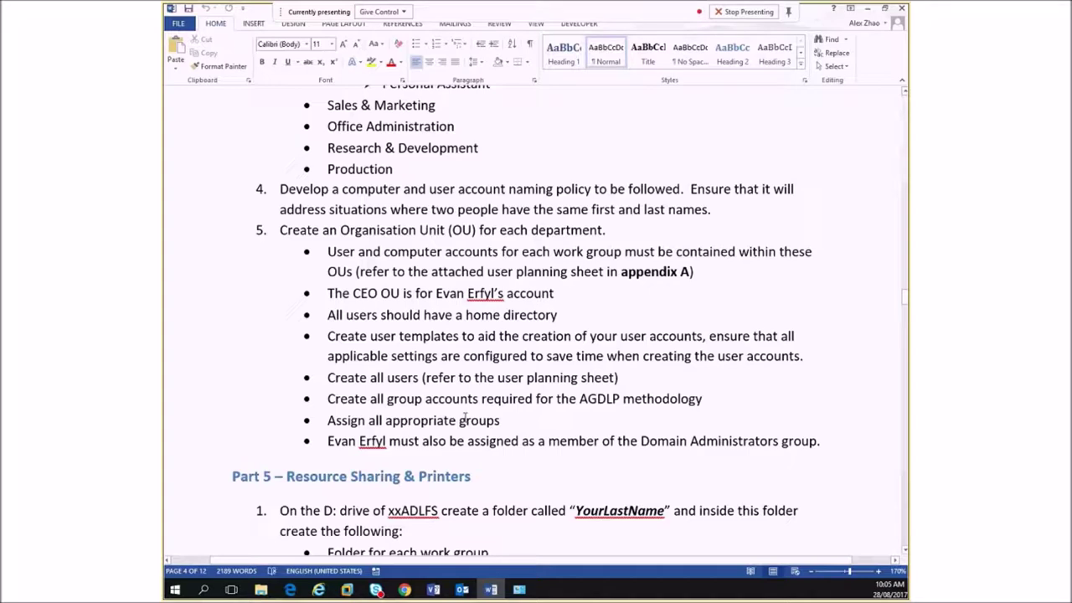
pyautogui.scroll(-4, 465, 417)
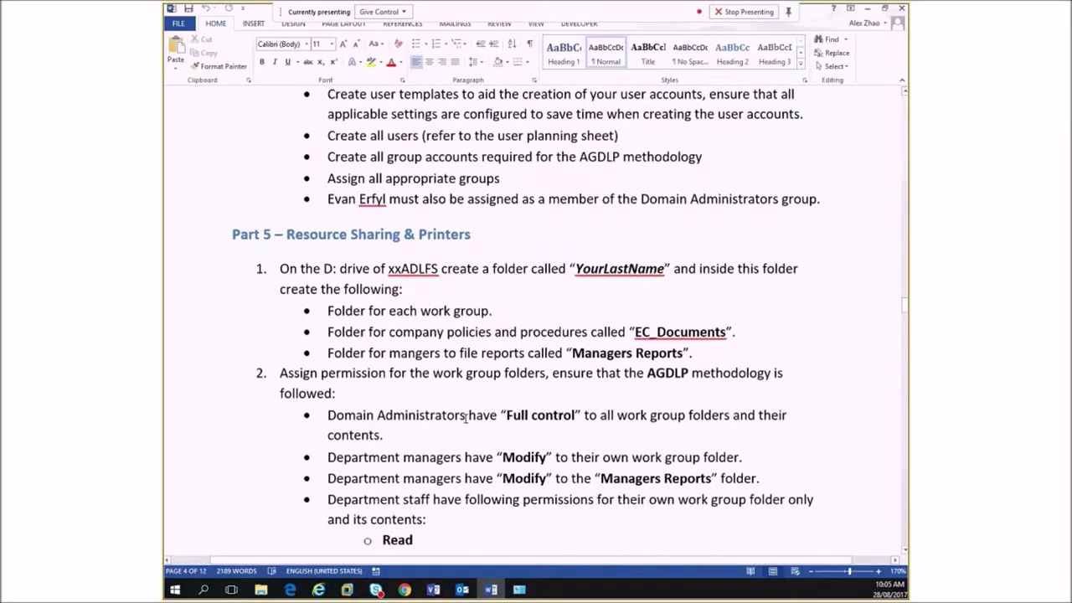
pyautogui.scroll(-1, 465, 416)
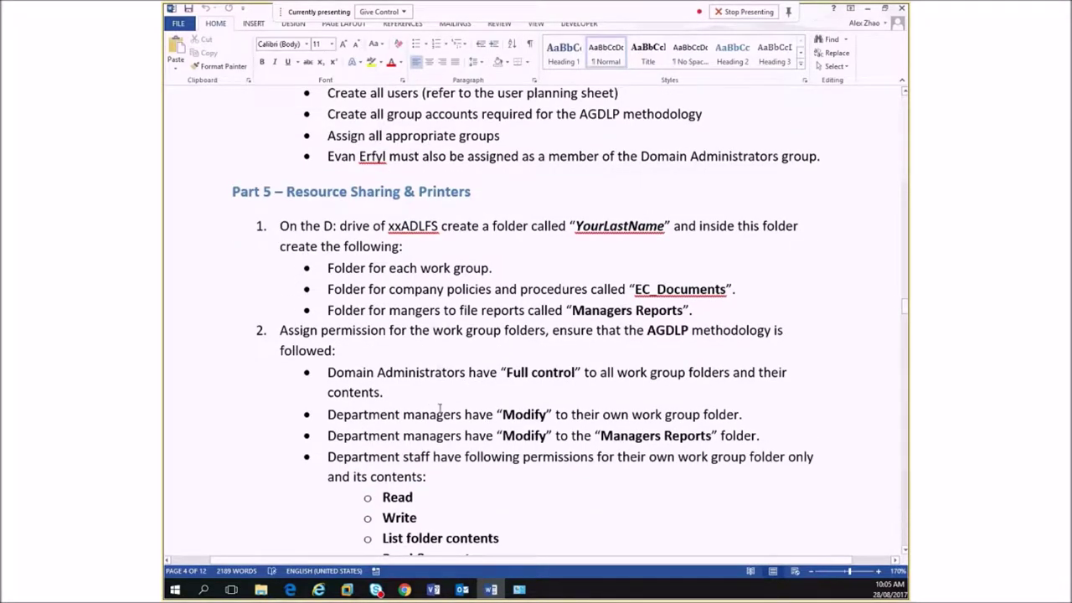
pyautogui.scroll(-1, 439, 408)
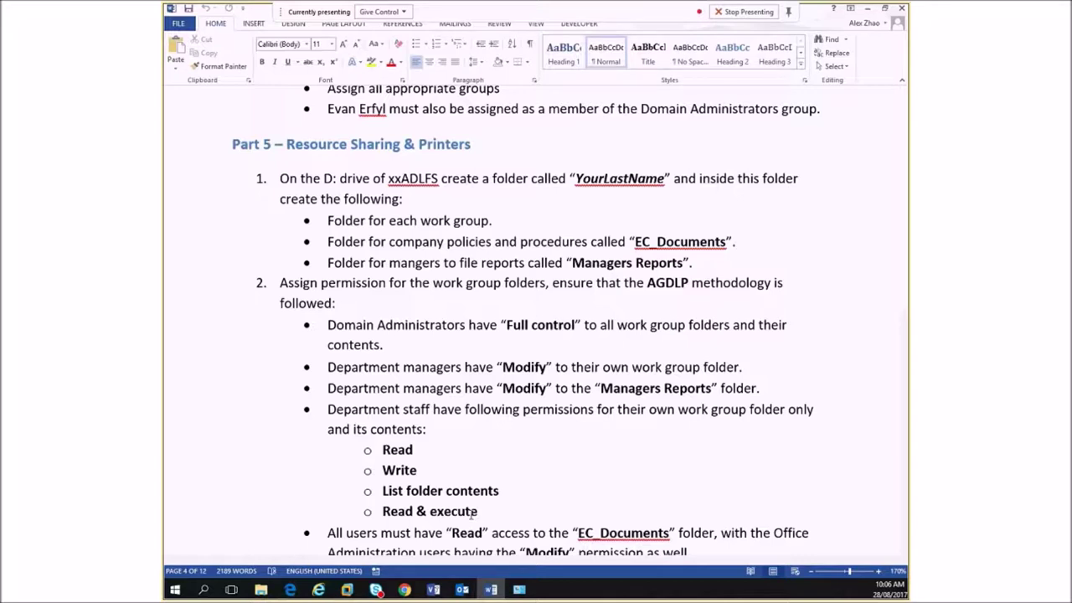
pyautogui.scroll(-1, 471, 515)
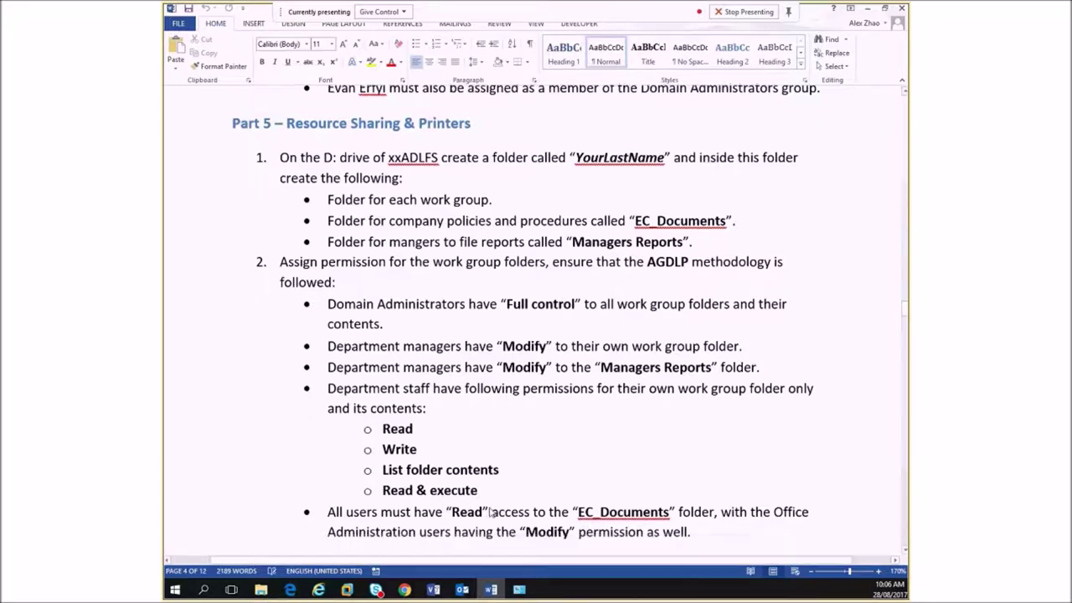
pyautogui.scroll(-3, 526, 476)
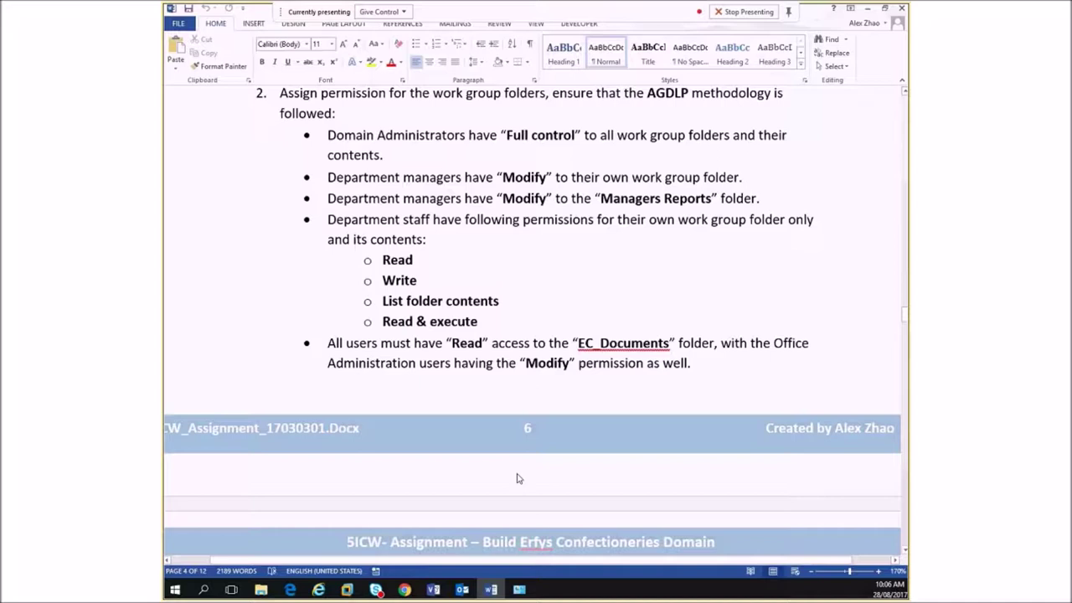
# Switch to the server VM, dismiss the removable-devices notice, and sign in with the administrator password.
pyautogui.click(438, 511)
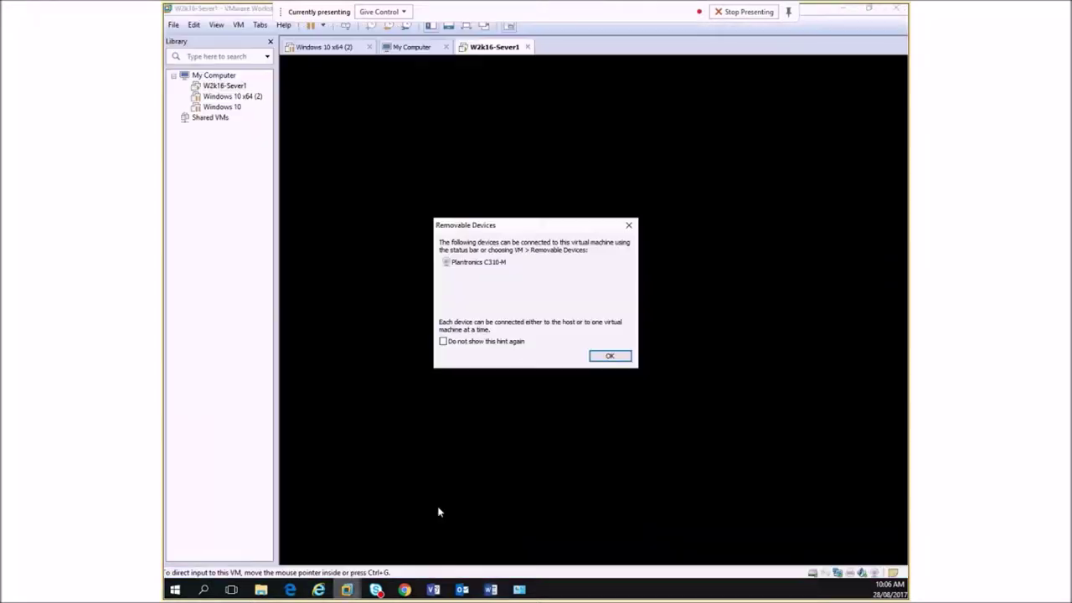
pyautogui.click(605, 356)
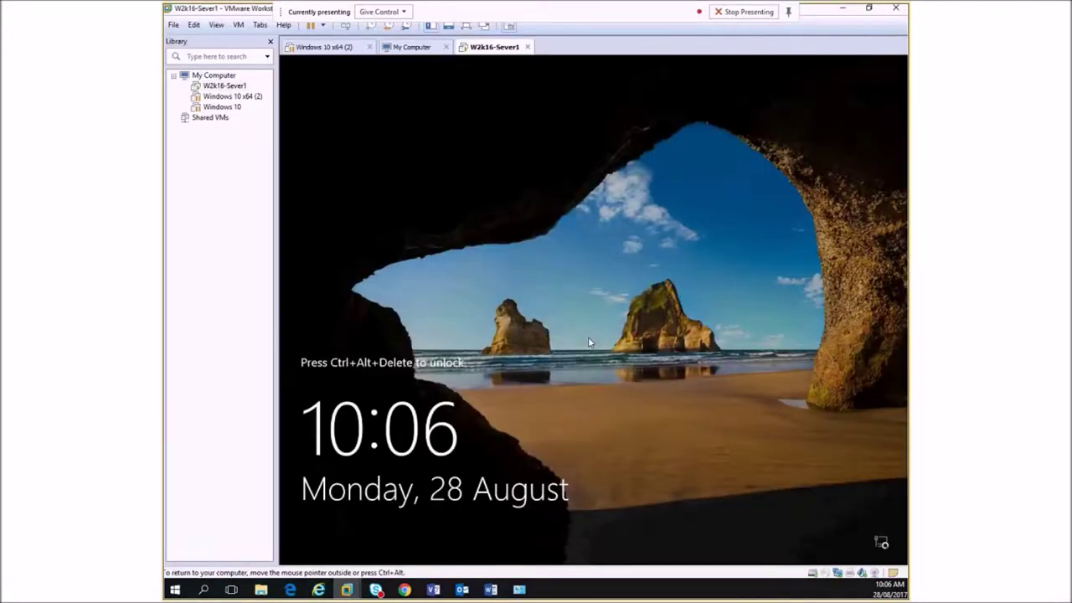
pyautogui.press('ctrl+alt+Insert')
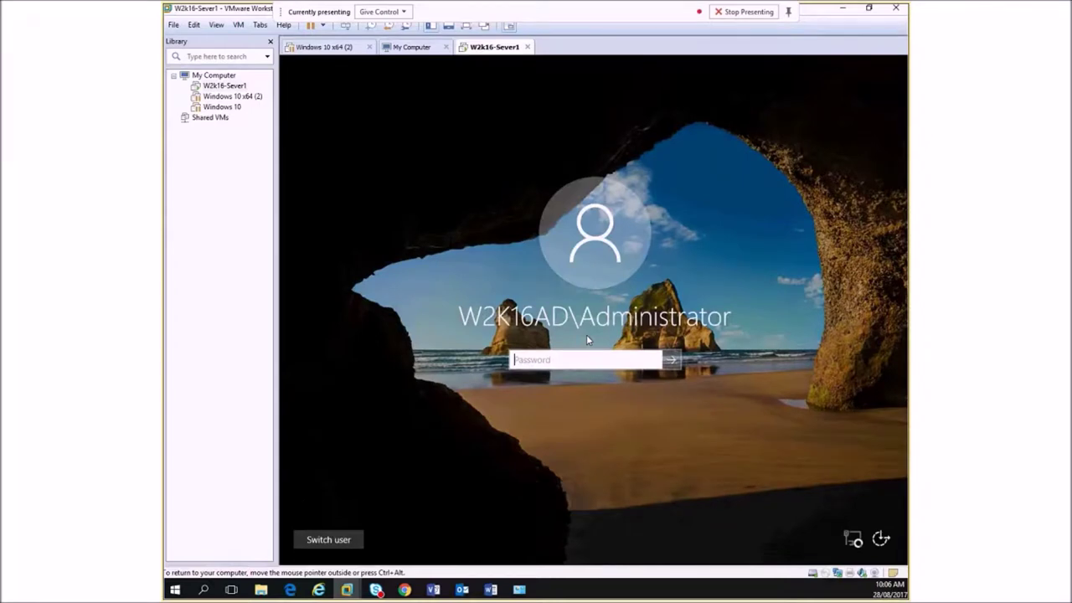
pyautogui.write('•••••••')
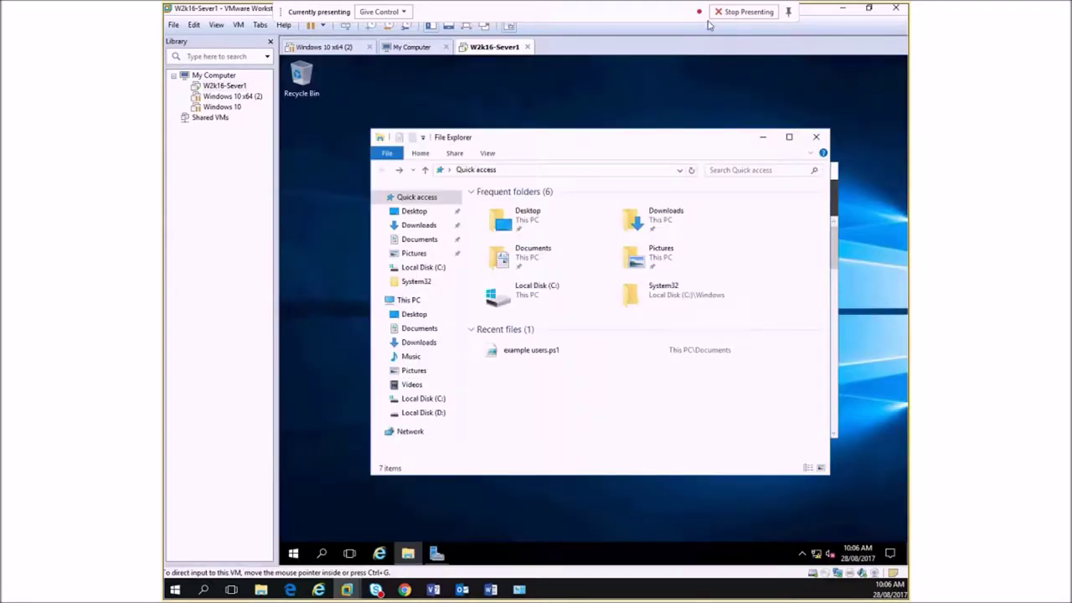
pyautogui.click(788, 13)
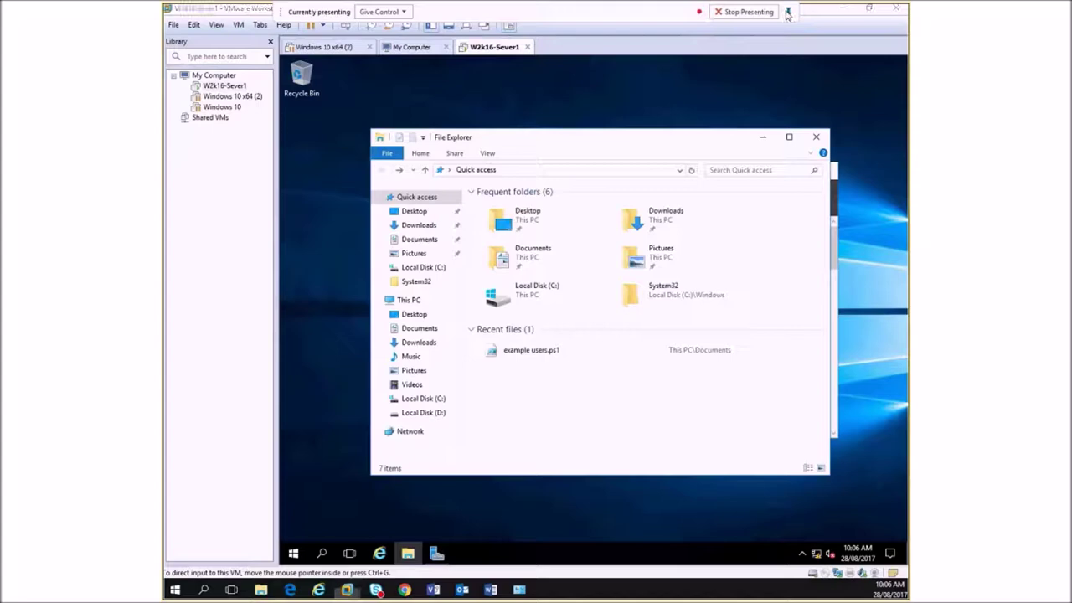
# Make the VM full screen, close File Explorer, and launch Active Directory Users and Computers.
pyautogui.click(869, 10)
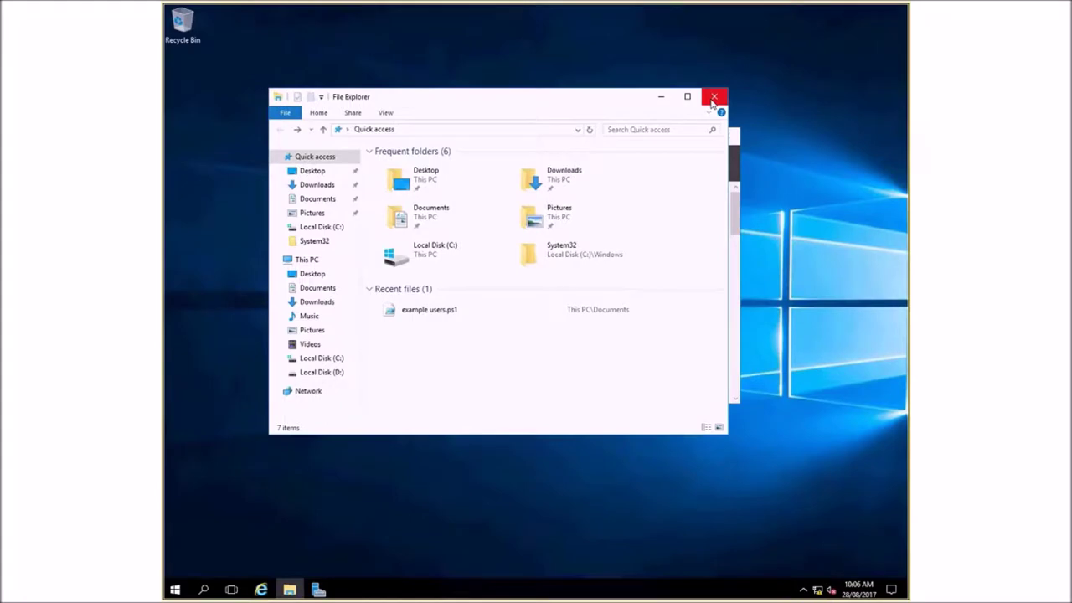
pyautogui.click(714, 98)
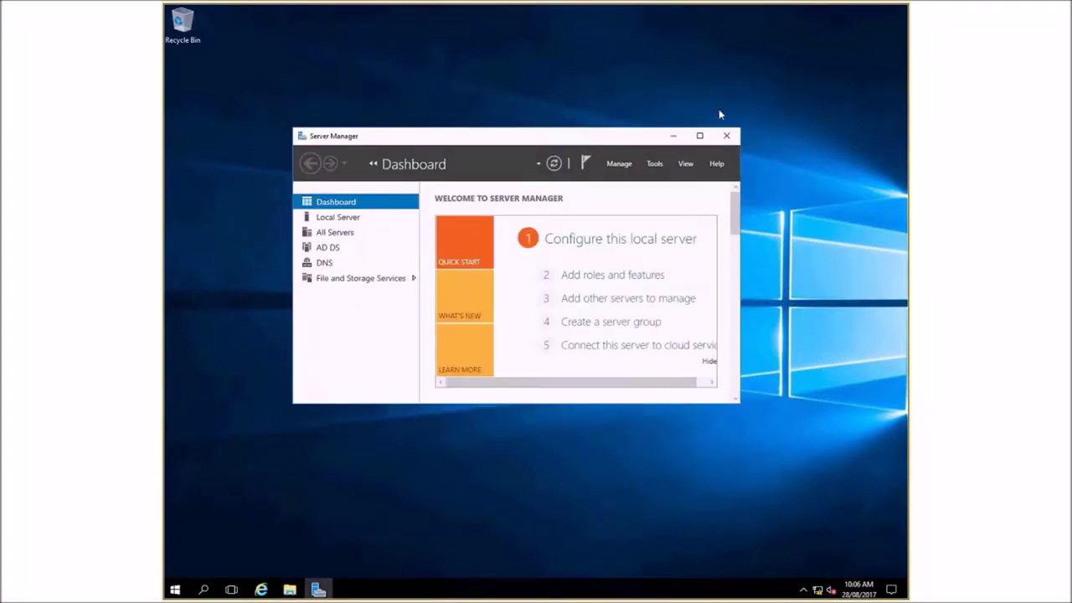
pyautogui.click(654, 163)
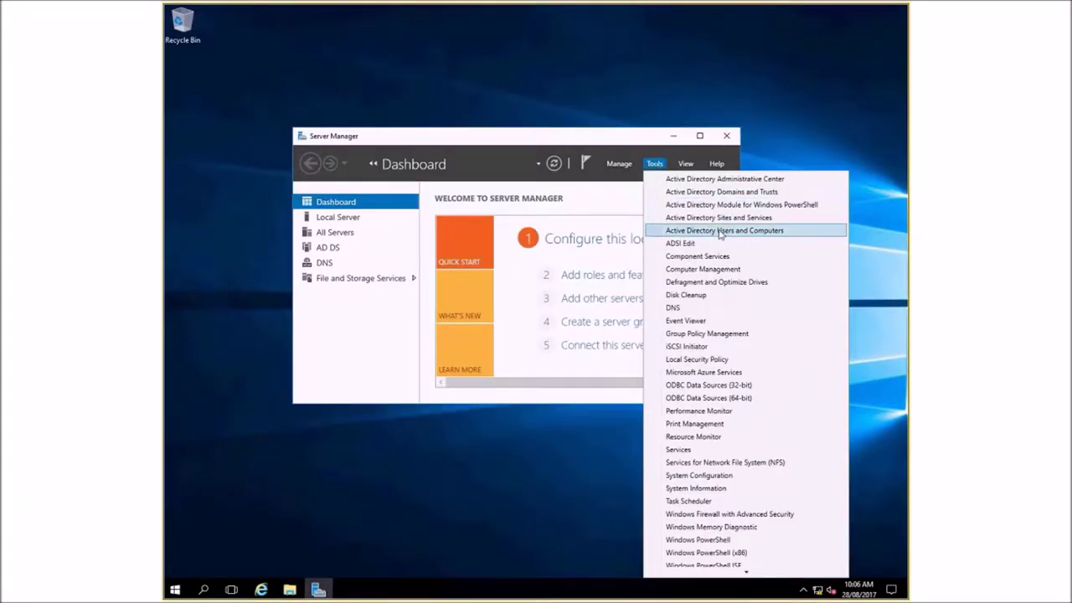
pyautogui.click(720, 234)
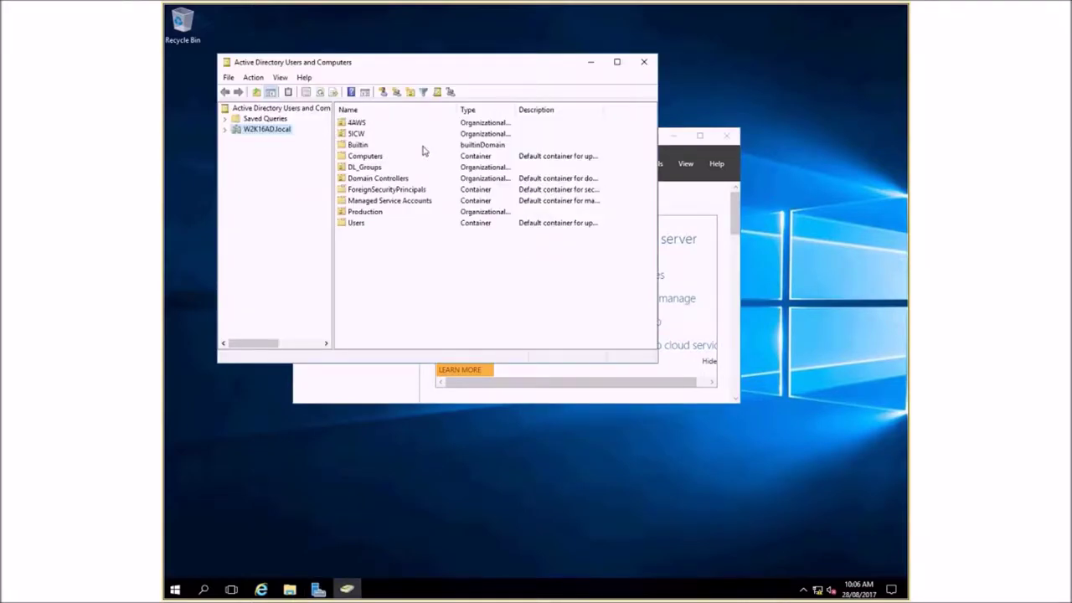
# Create an R&D OU at the domain root with accidental-deletion protection turned off.
pyautogui.click(364, 214)
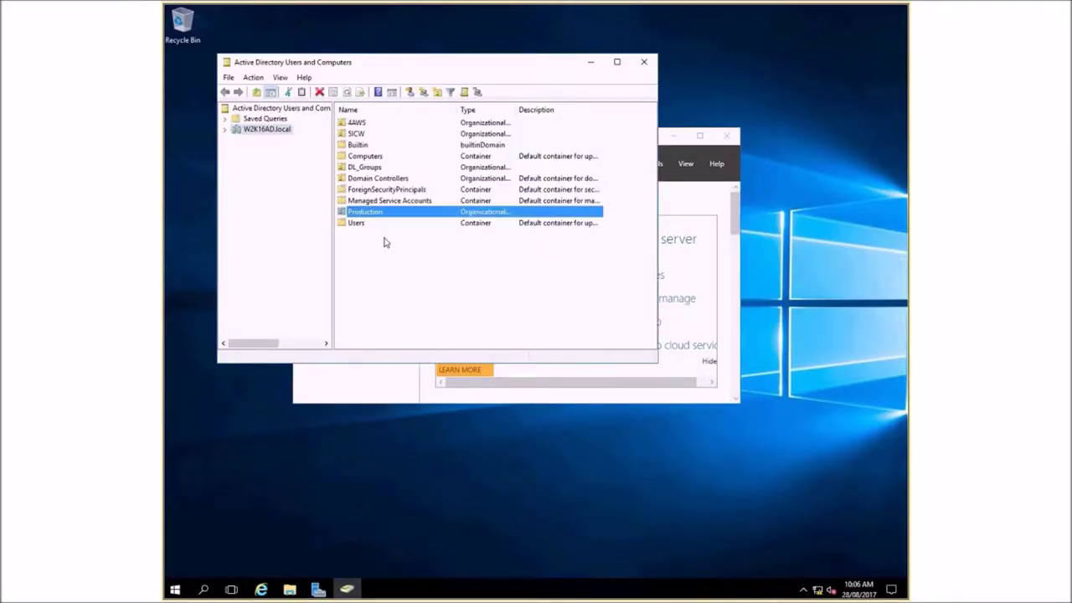
pyautogui.click(381, 243)
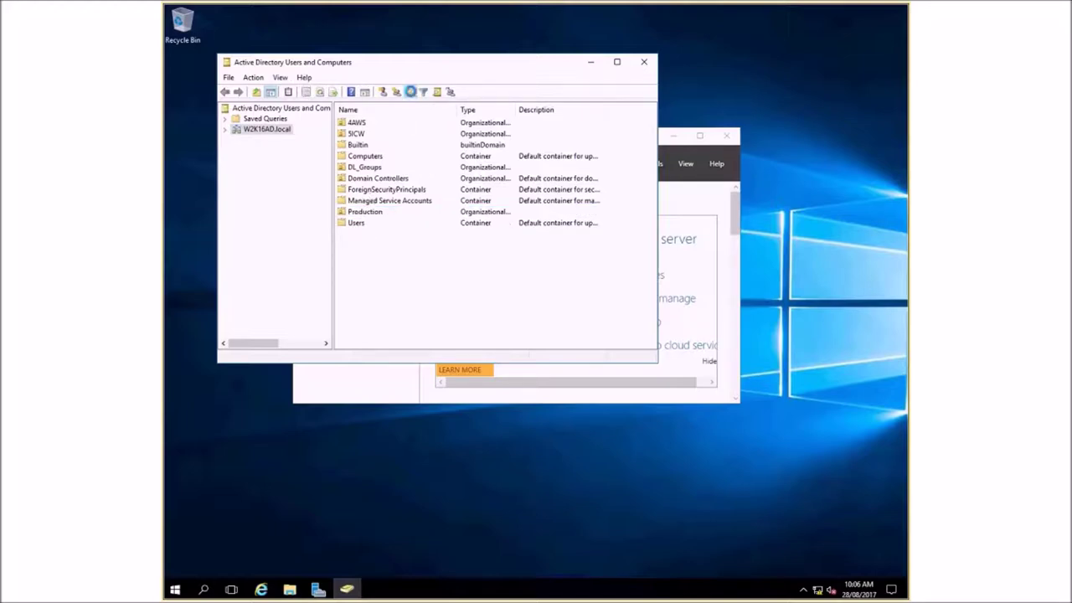
pyautogui.click(409, 91)
pyautogui.write('R')
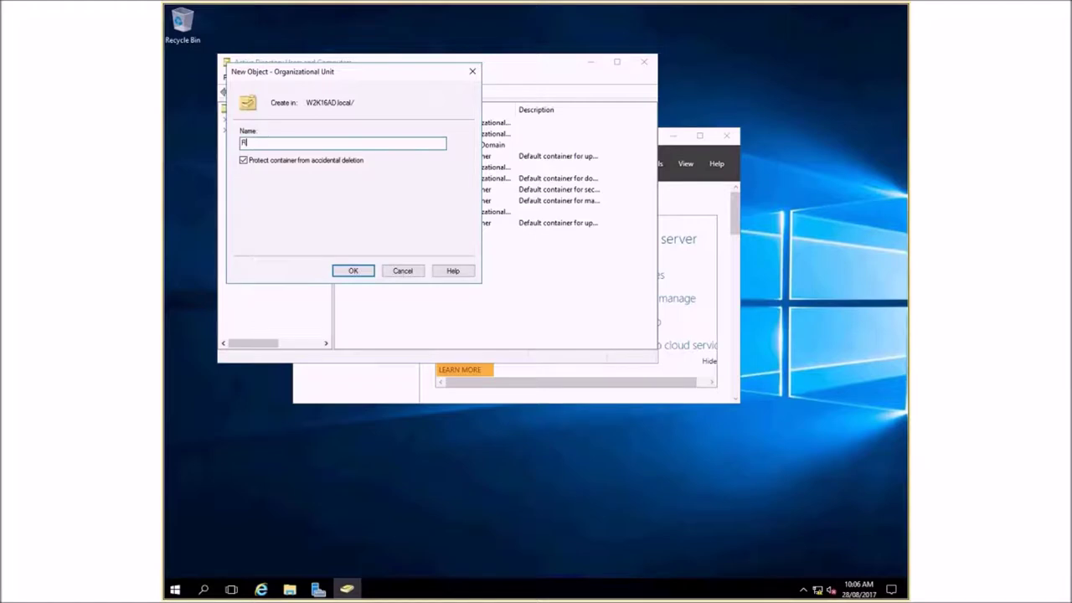
pyautogui.write('iD')
pyautogui.click(243, 160)
pyautogui.click(354, 271)
pyautogui.doubleClick(418, 235)
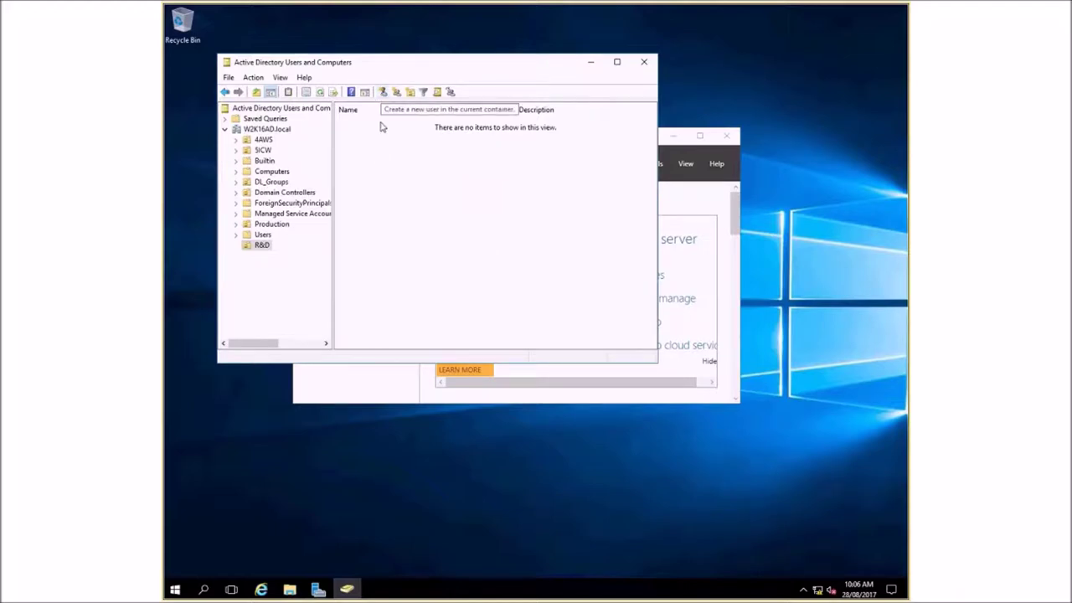
# Take the virtual machine out of full-screen mode.
pyautogui.moveTo(832, 6)
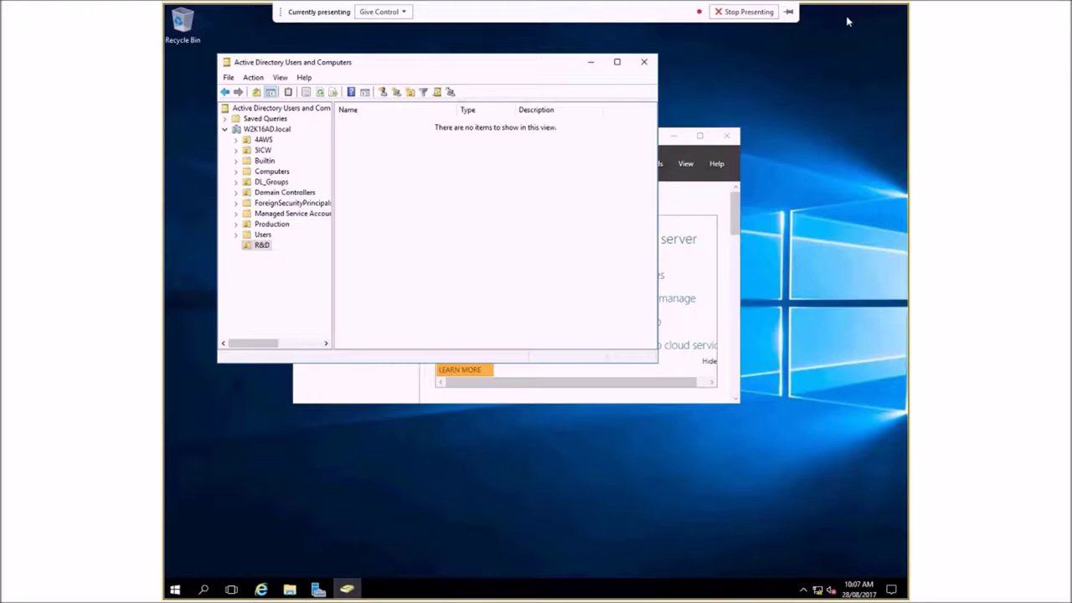
pyautogui.click(847, 188)
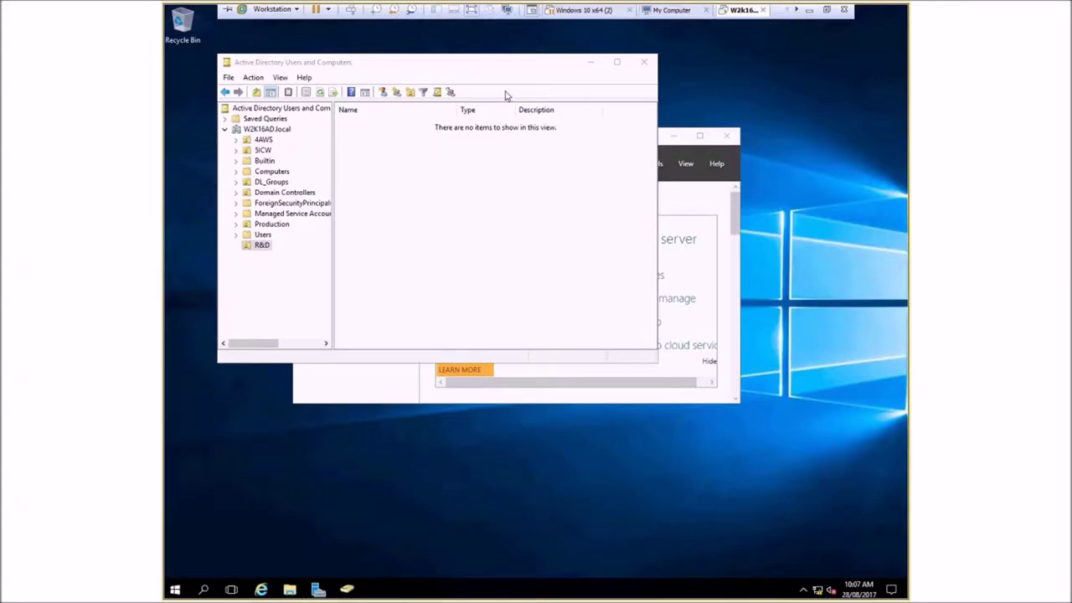
pyautogui.moveTo(819, 7)
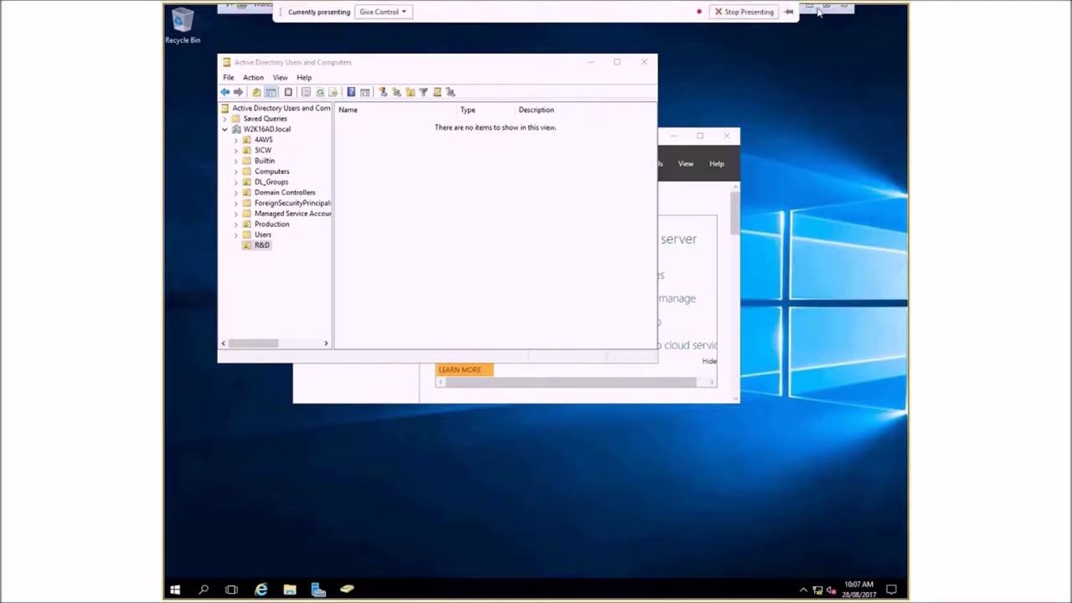
pyautogui.click(825, 10)
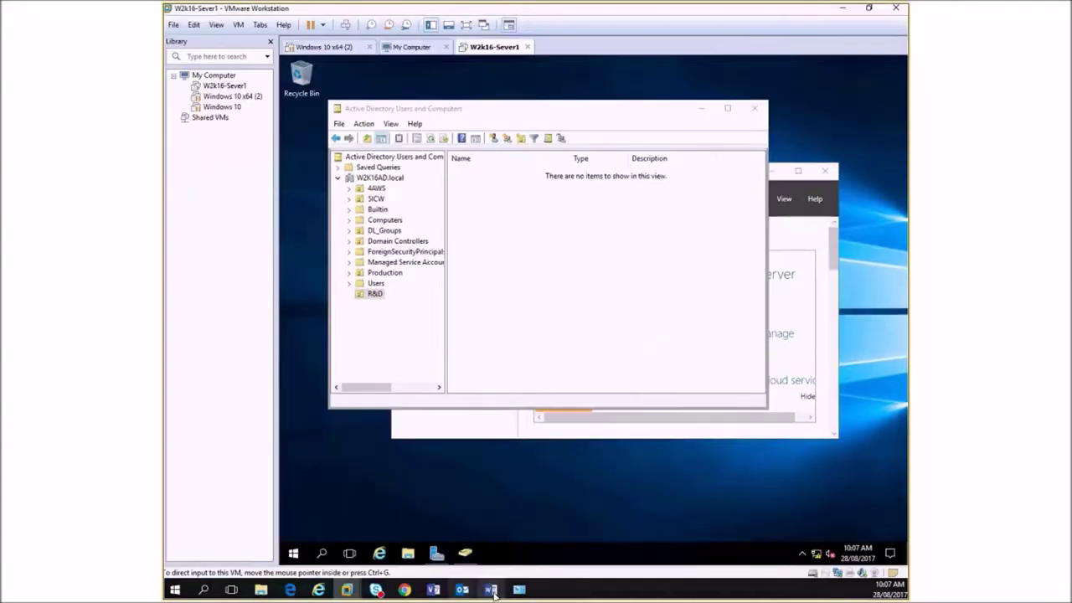
# Switch to Word and scroll down to the Appendix A staff table.
pyautogui.click(491, 590)
pyautogui.scroll(-15, 646, 376)
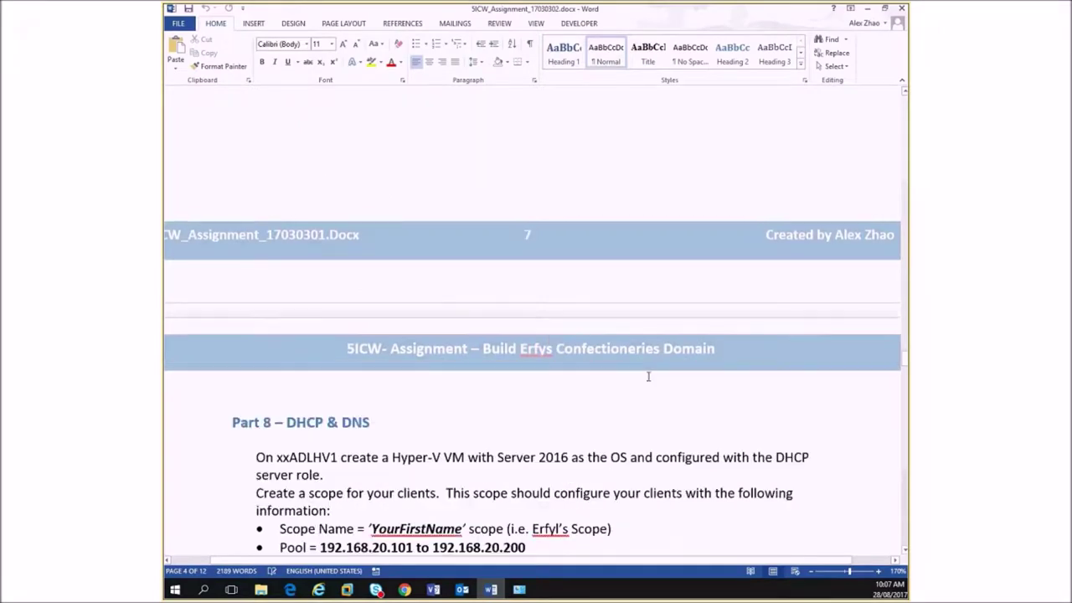
pyautogui.scroll(-12, 652, 395)
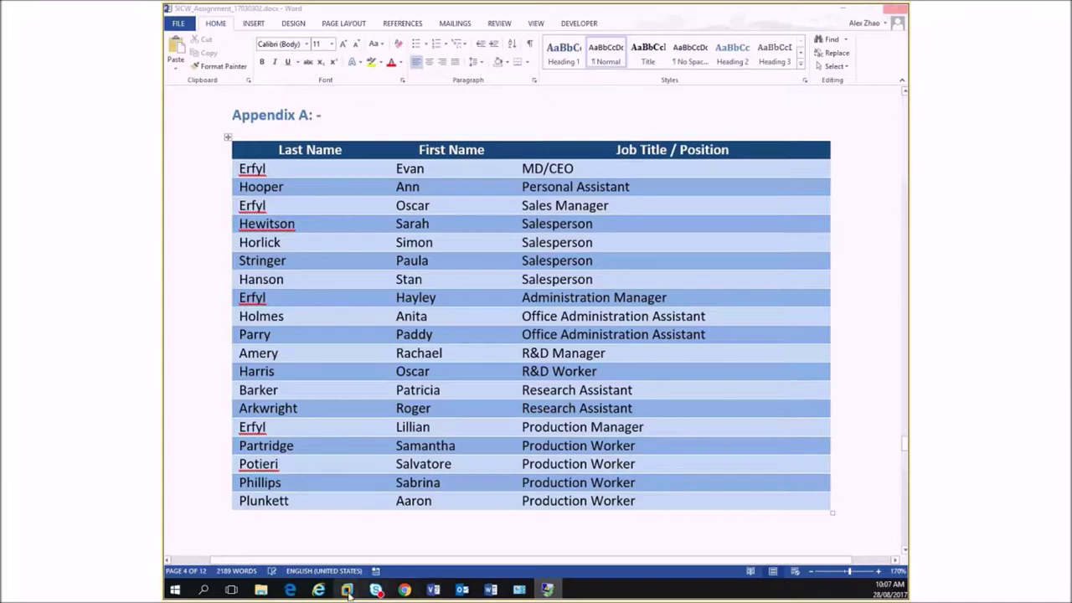
# Create a new R&D user with the staff member's first name, last name, logon name and a password.
pyautogui.moveTo(347, 590)
pyautogui.click(445, 512)
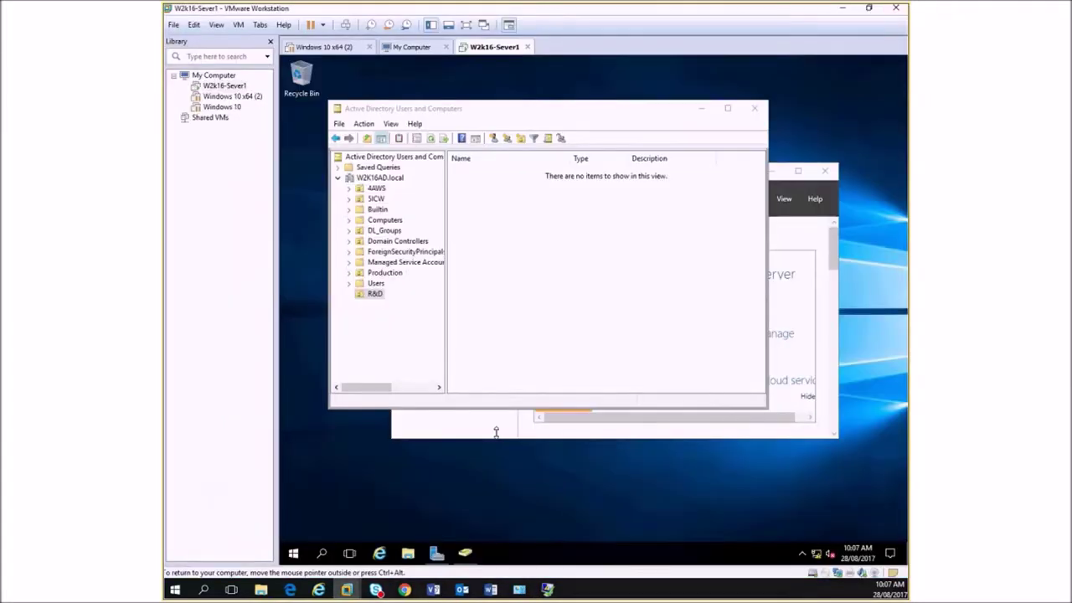
pyautogui.click(493, 138)
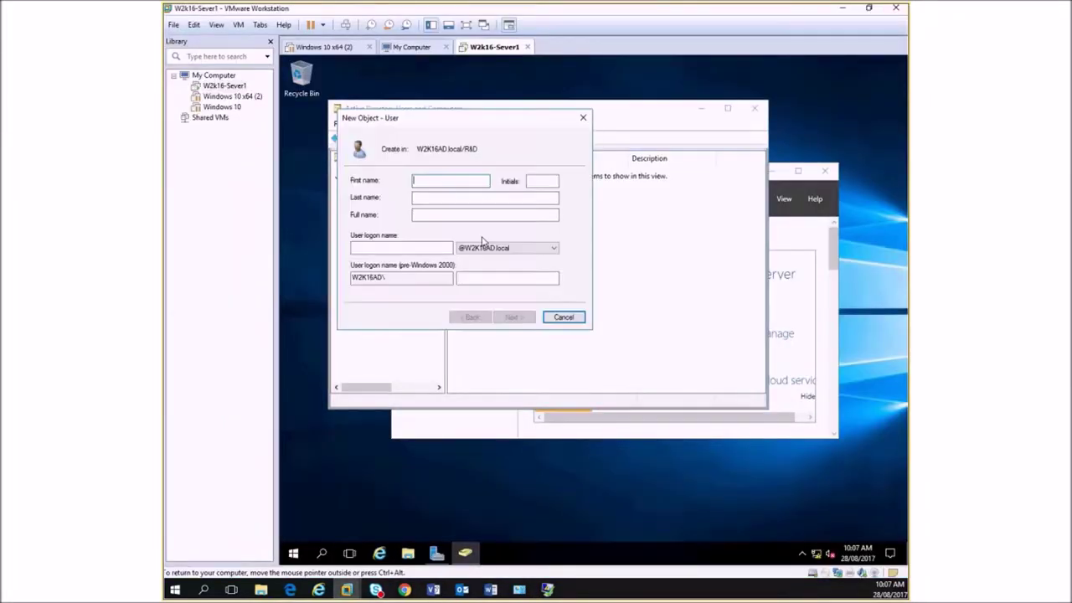
pyautogui.click(425, 198)
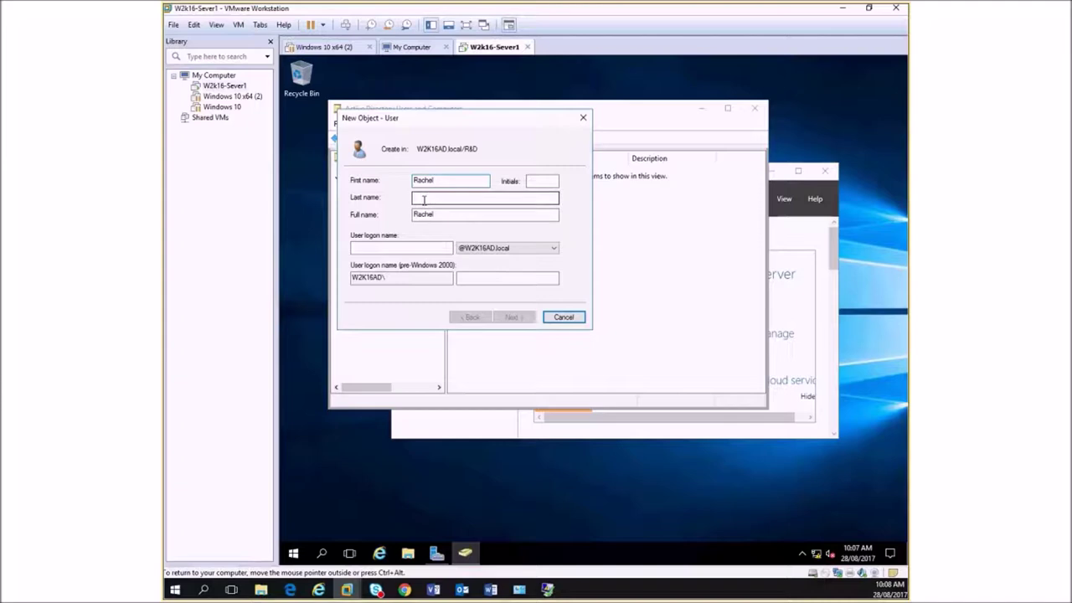
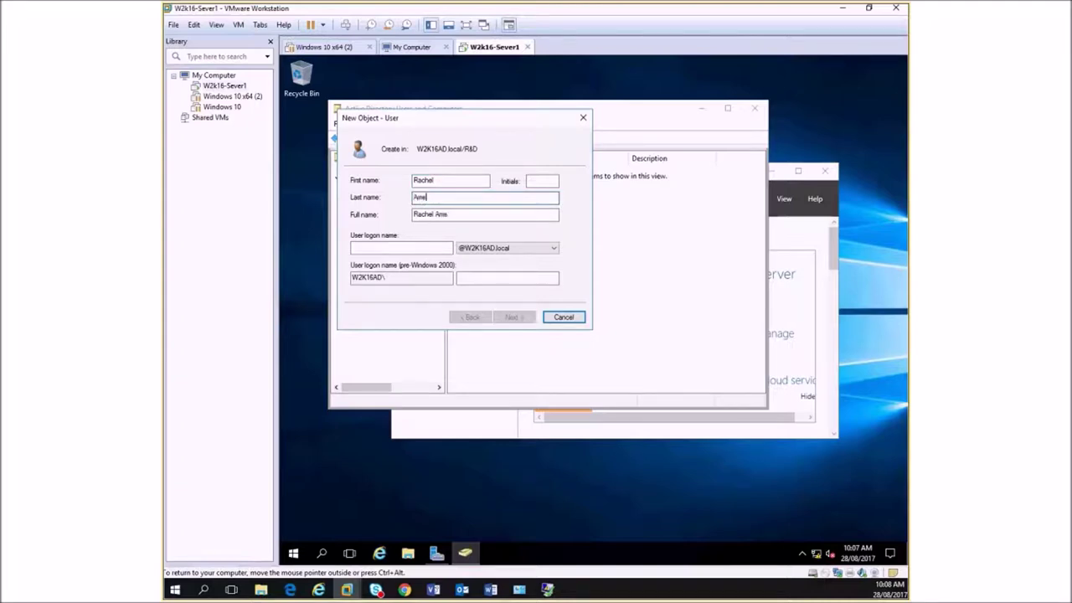
pyautogui.press('Tab')
pyautogui.press('Tab')
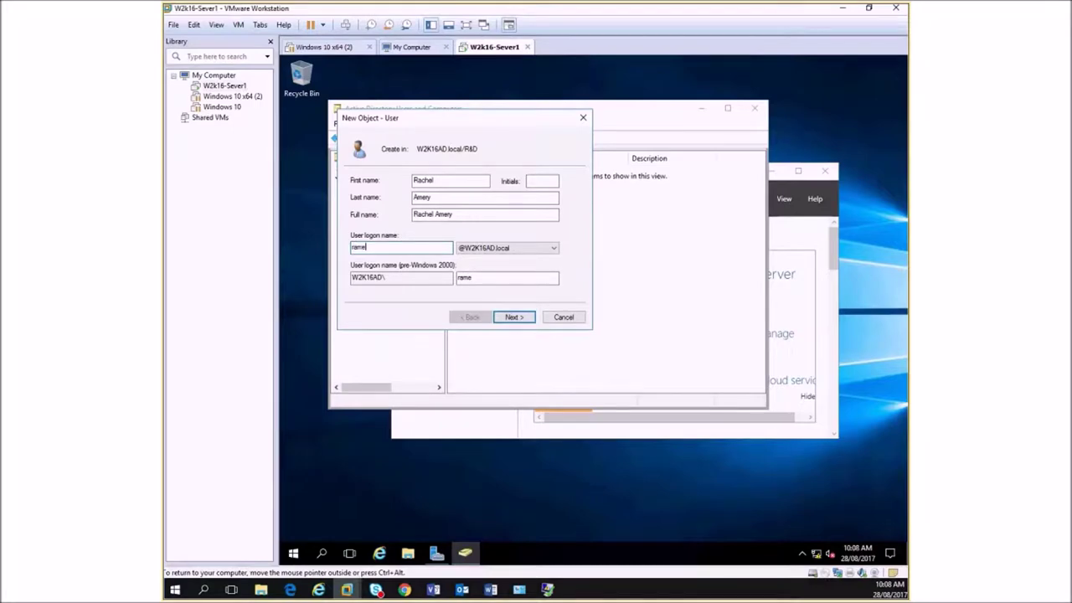
pyautogui.click(514, 317)
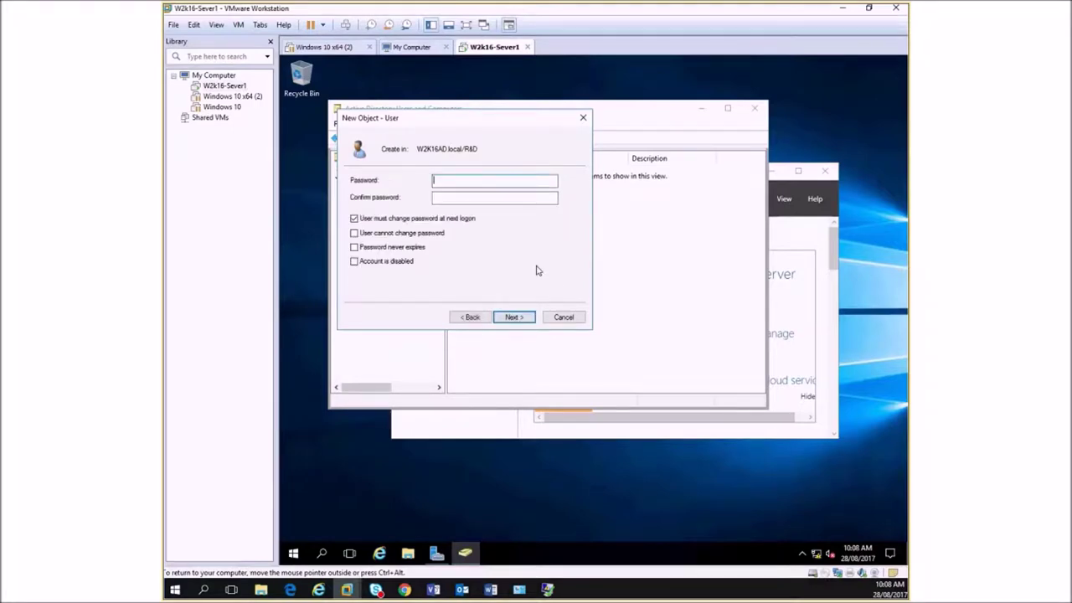
pyautogui.press('Tab')
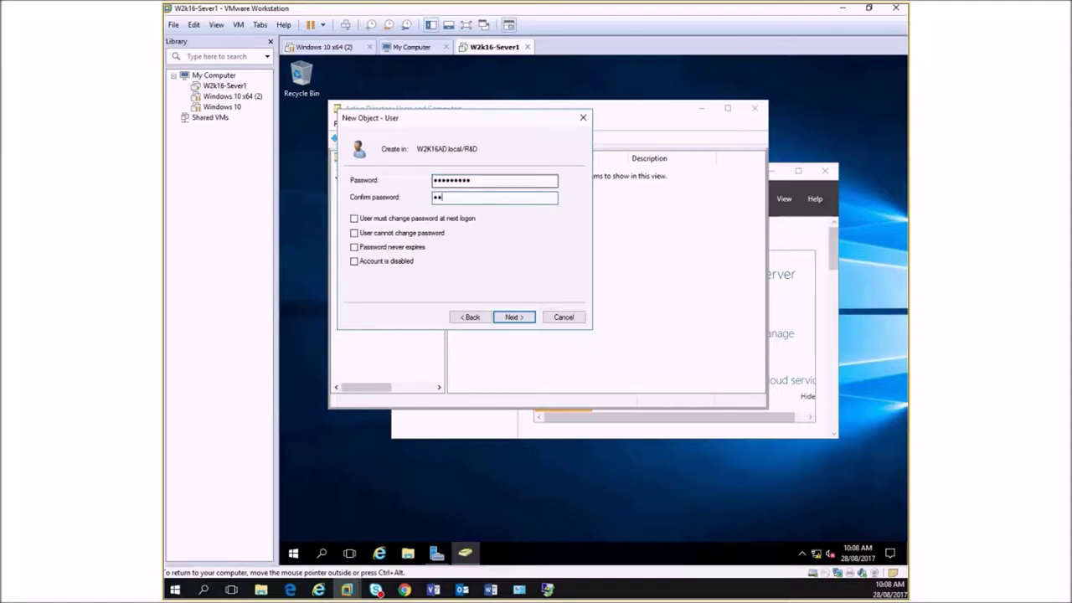
pyautogui.click(506, 318)
pyautogui.click(507, 316)
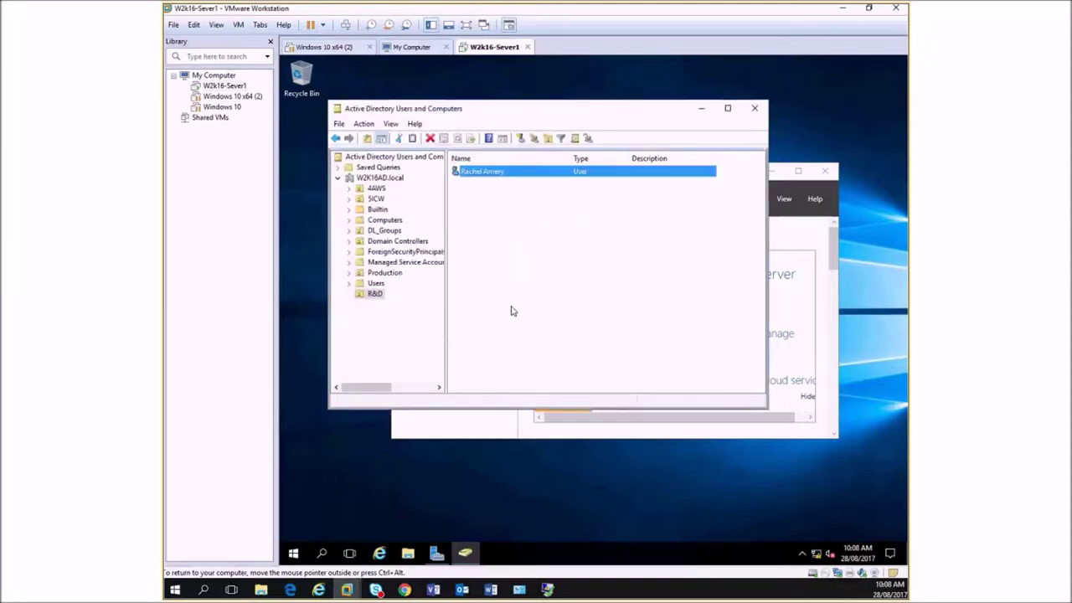
# Set the R&D user's description to 'R&D Manager'.
pyautogui.rightClick(493, 175)
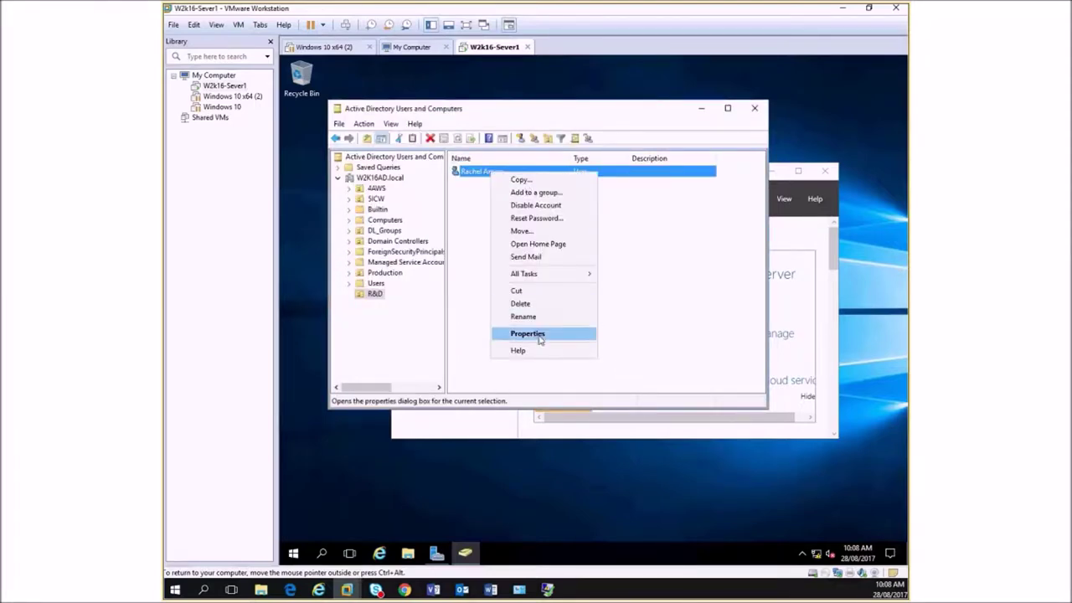
pyautogui.click(546, 334)
pyautogui.click(537, 252)
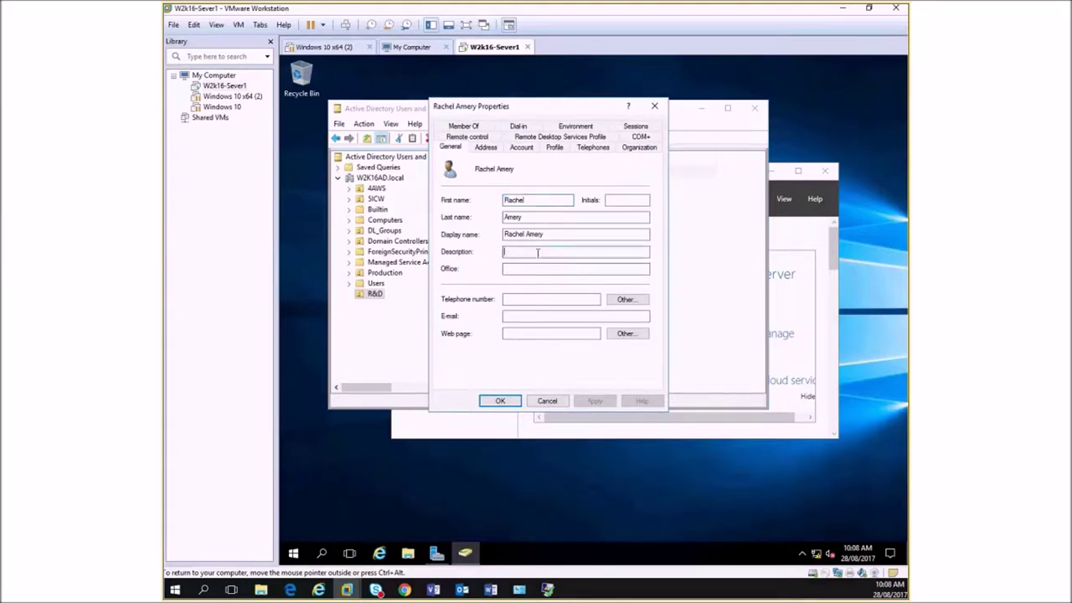
pyautogui.write('R&D Manager')
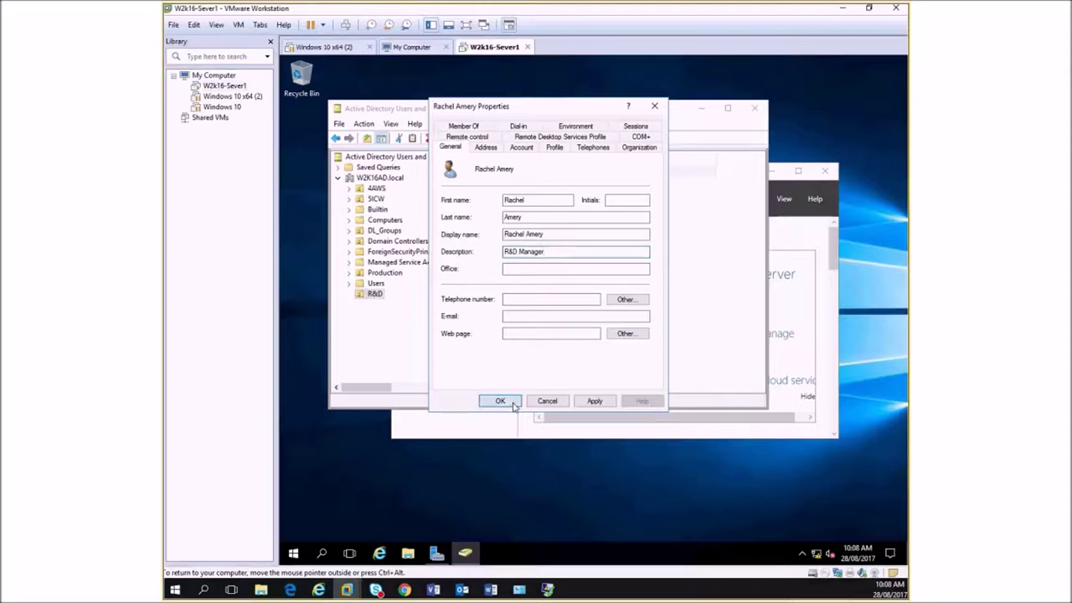
pyautogui.click(499, 401)
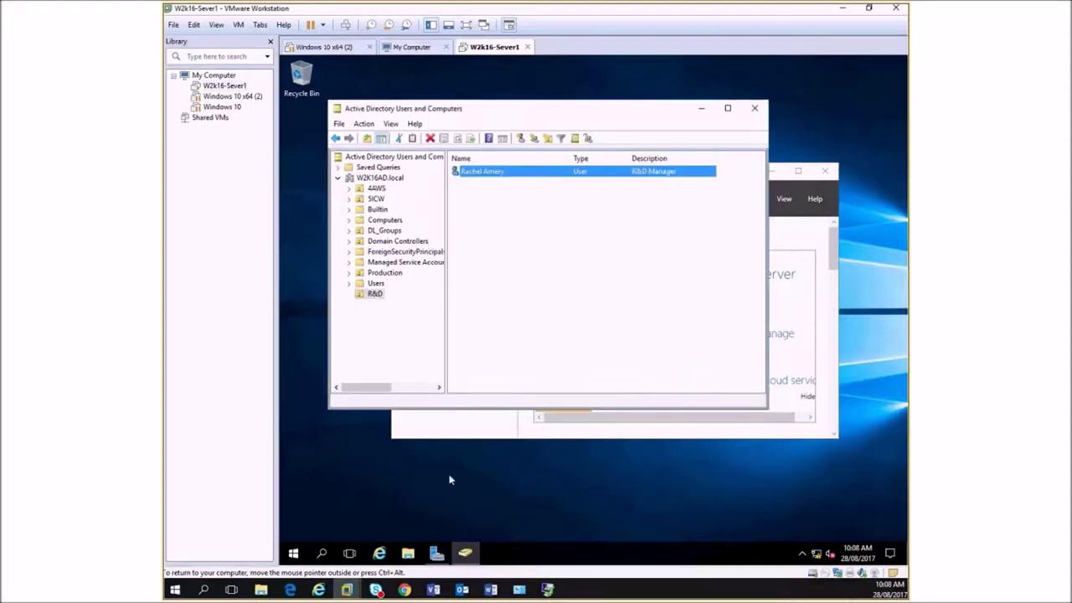
# Check the staff list, then create a second R&D user with names, logon, password, and no forced password change.
pyautogui.click(491, 589)
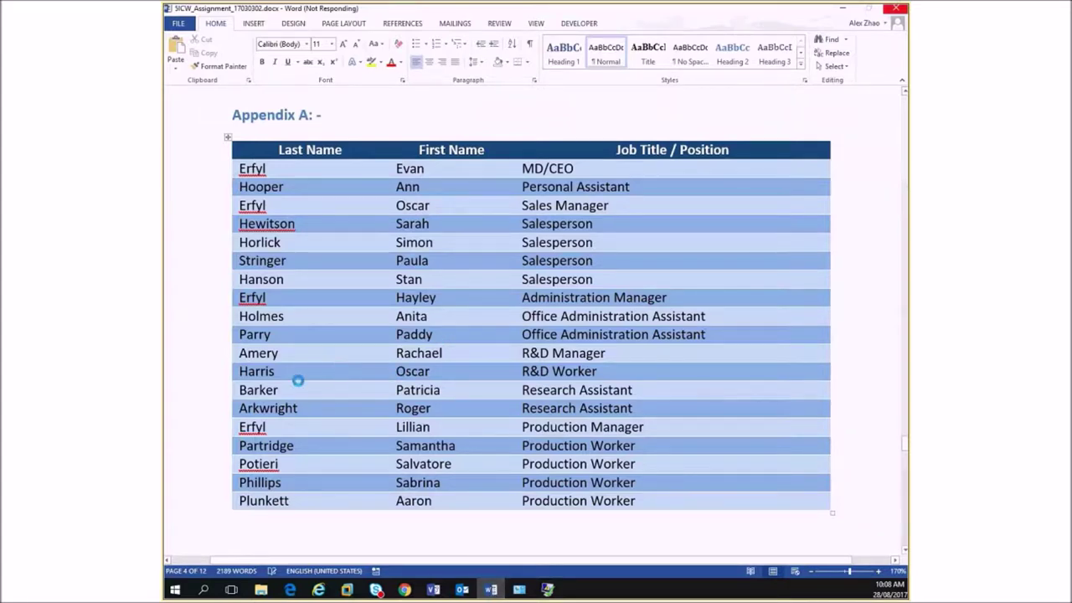
pyautogui.hotkey('alt', 'Tab')
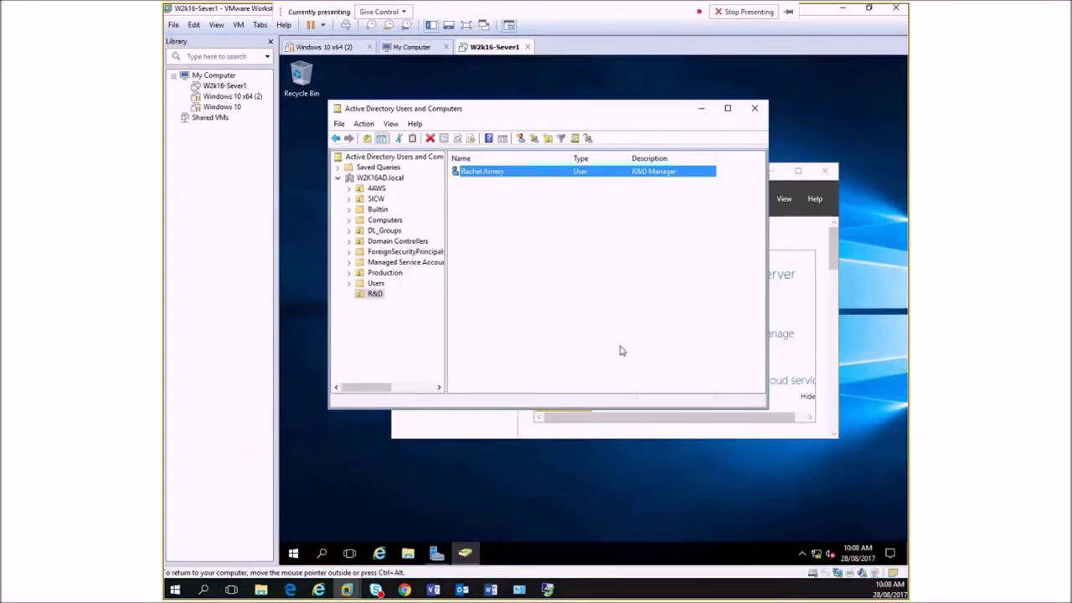
pyautogui.click(520, 138)
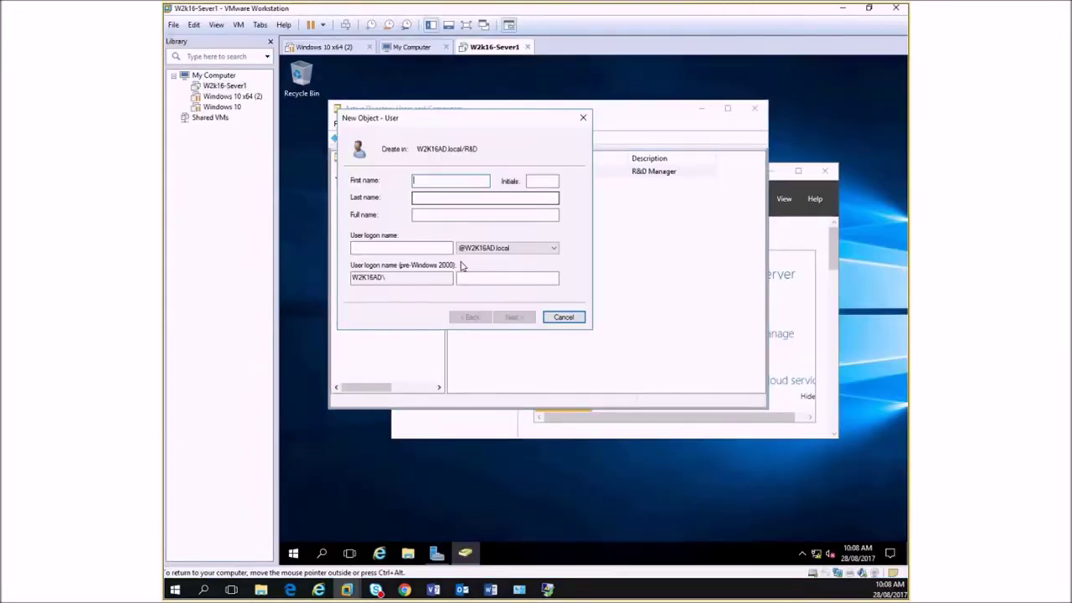
pyautogui.press('Tab')
pyautogui.press('Tab')
pyautogui.click(411, 248)
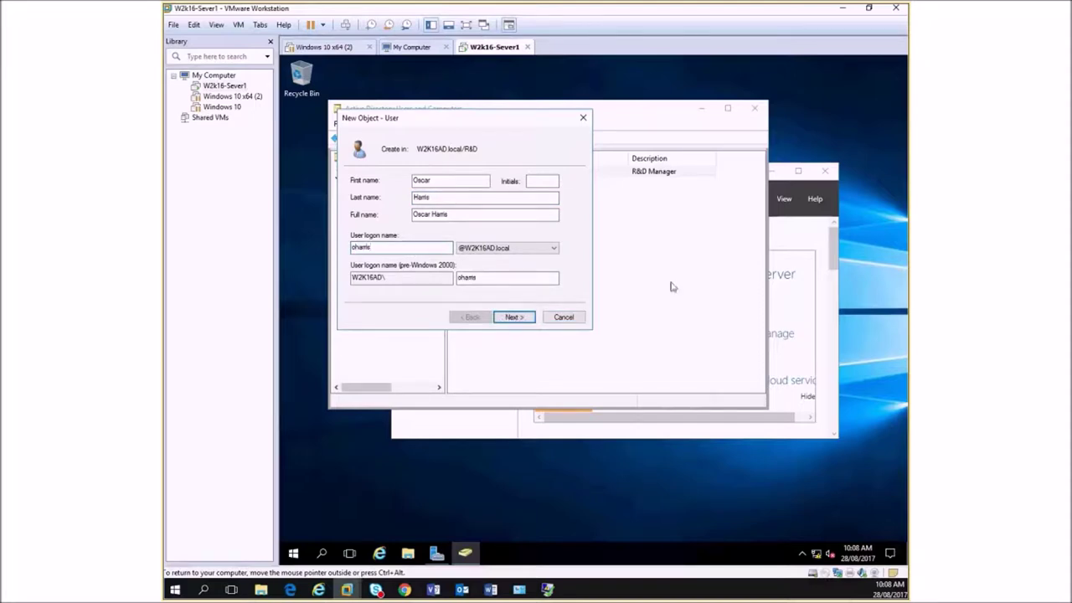
pyautogui.press('Return')
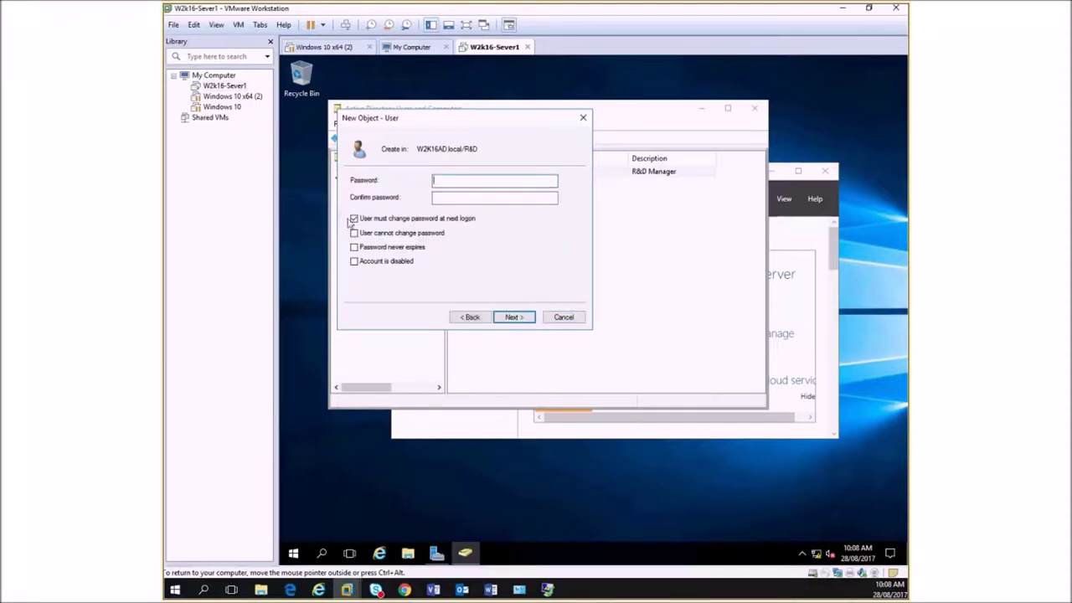
pyautogui.click(352, 219)
pyautogui.click(451, 180)
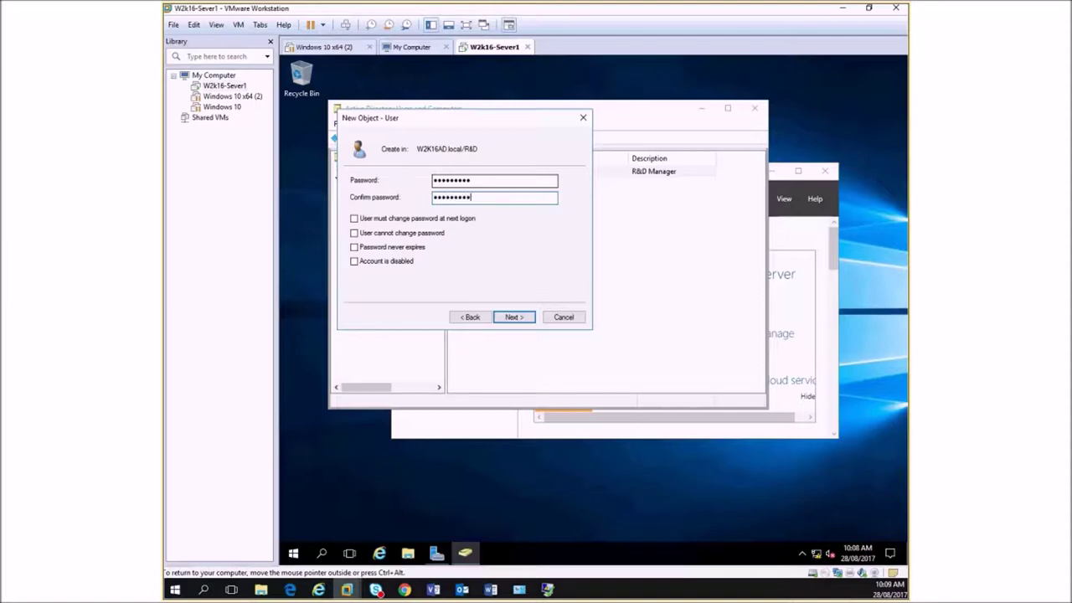
pyautogui.click(513, 316)
pyautogui.click(514, 317)
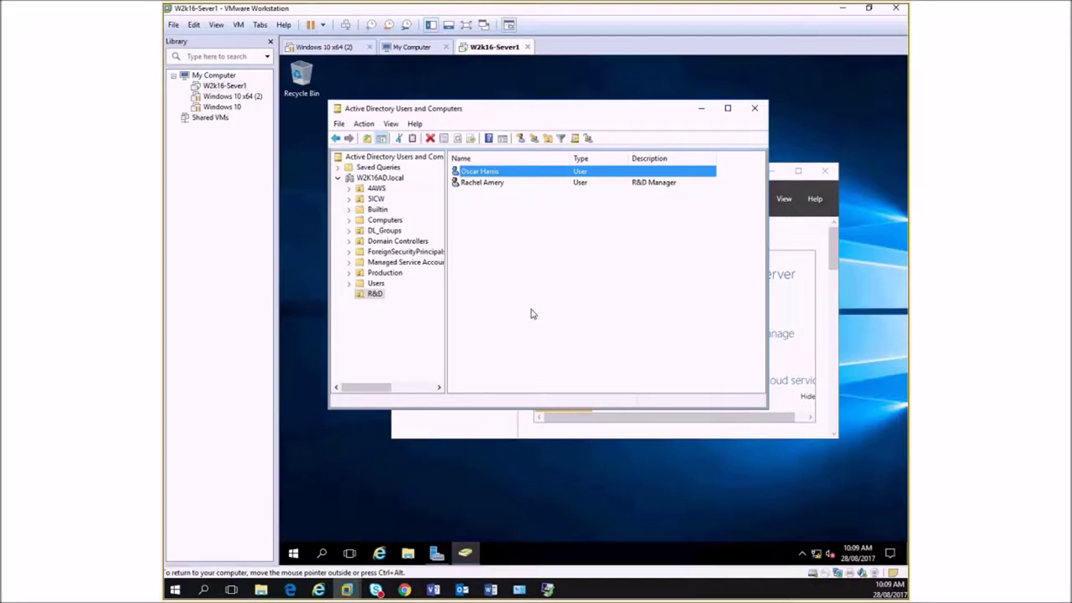
# Set the new user's description to 'R&D Worker'.
pyautogui.rightClick(521, 171)
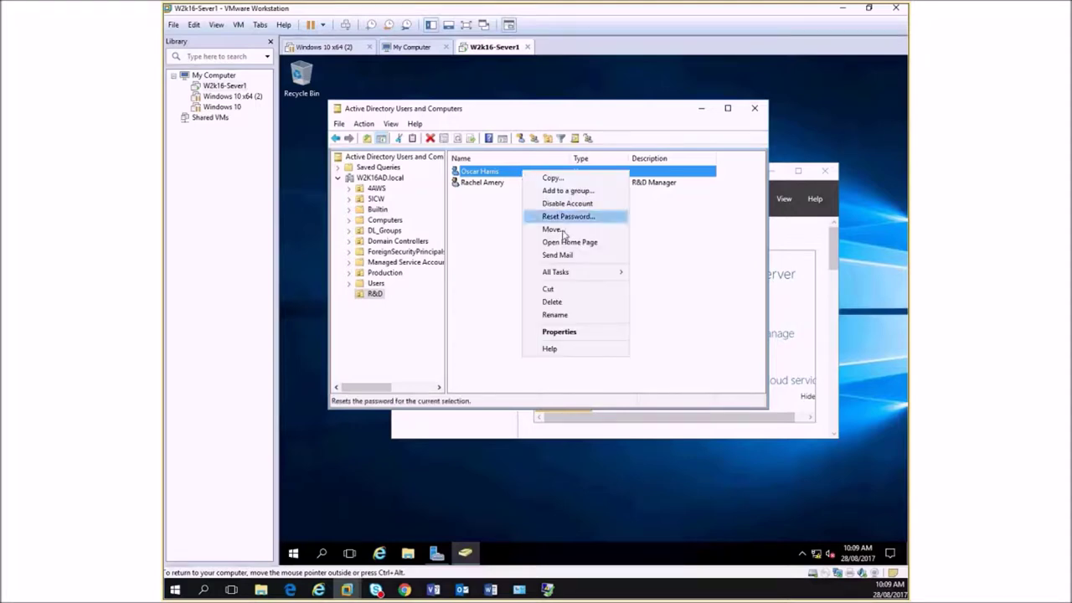
pyautogui.click(558, 331)
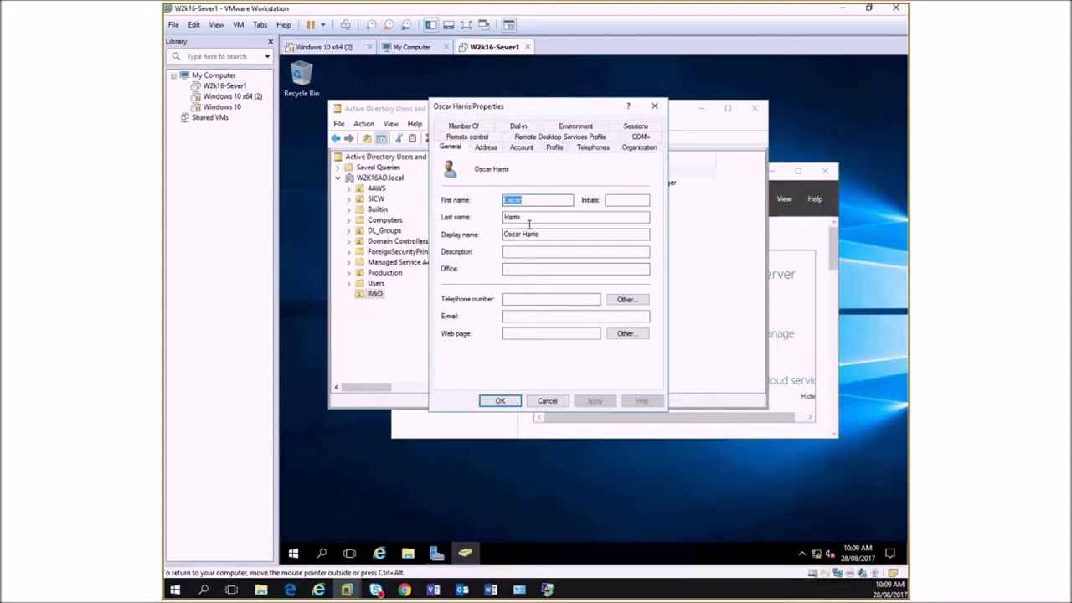
pyautogui.click(513, 252)
pyautogui.write('R&')
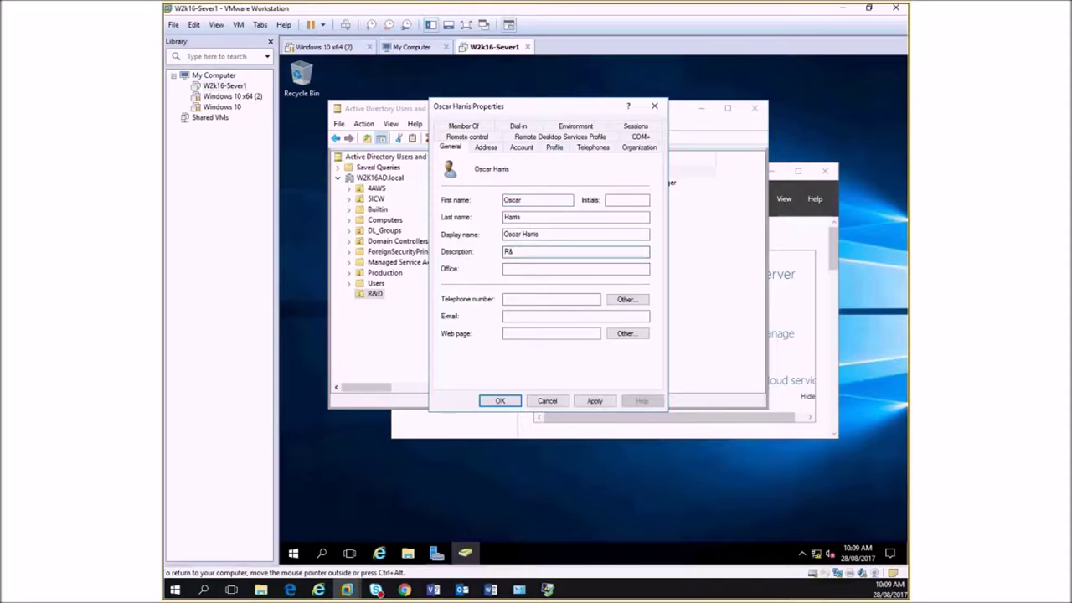
pyautogui.write('D Worker')
pyautogui.click(500, 401)
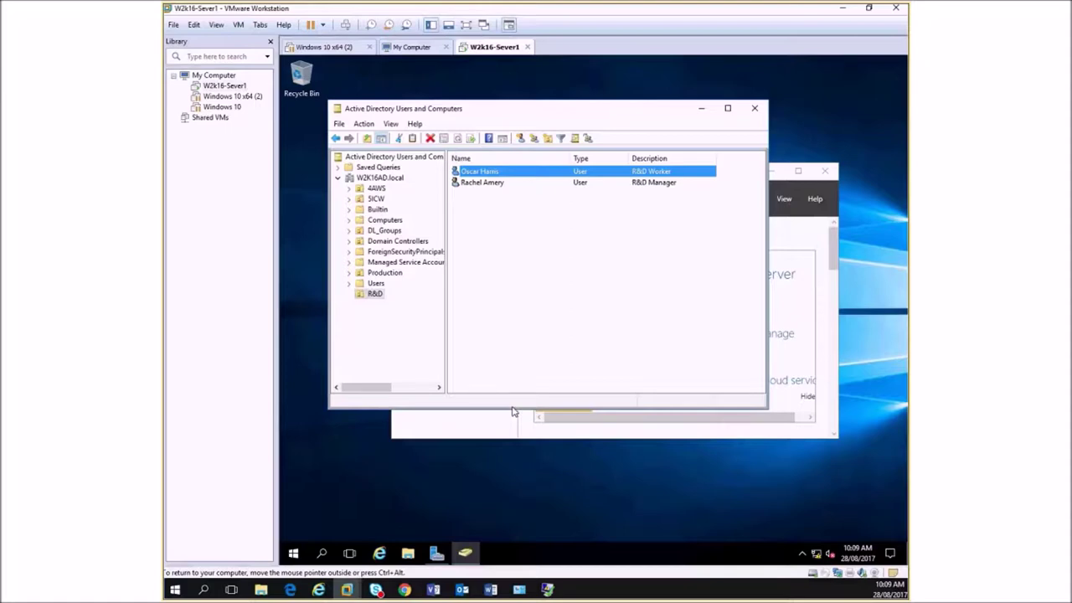
# Create a new folder named R&D on Local Disk (C:).
pyautogui.click(407, 553)
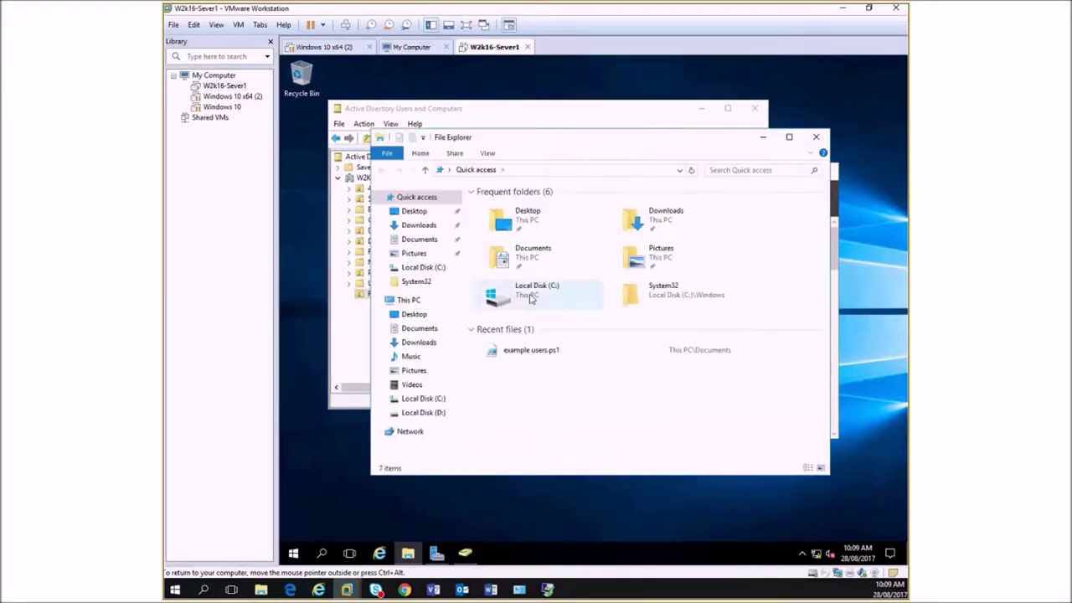
pyautogui.click(423, 399)
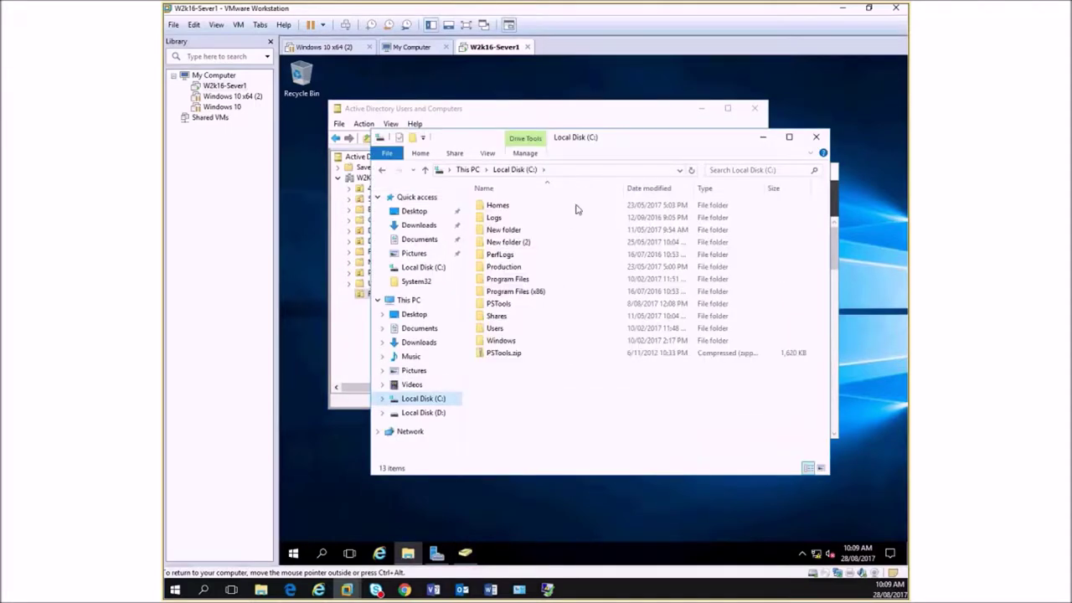
pyautogui.rightClick(497, 392)
pyautogui.moveTo(536, 499)
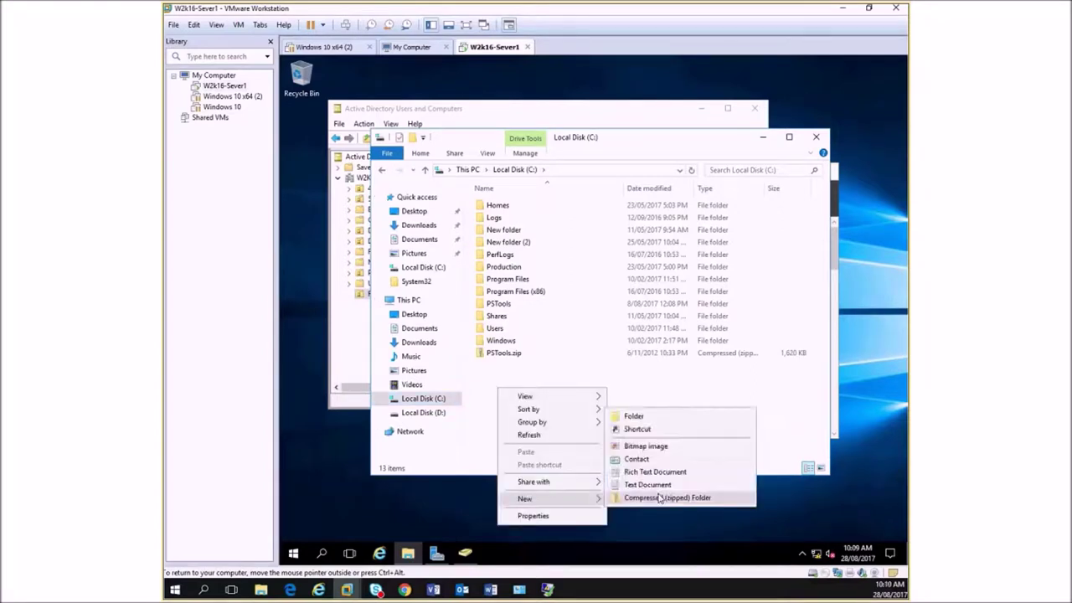
pyautogui.click(644, 416)
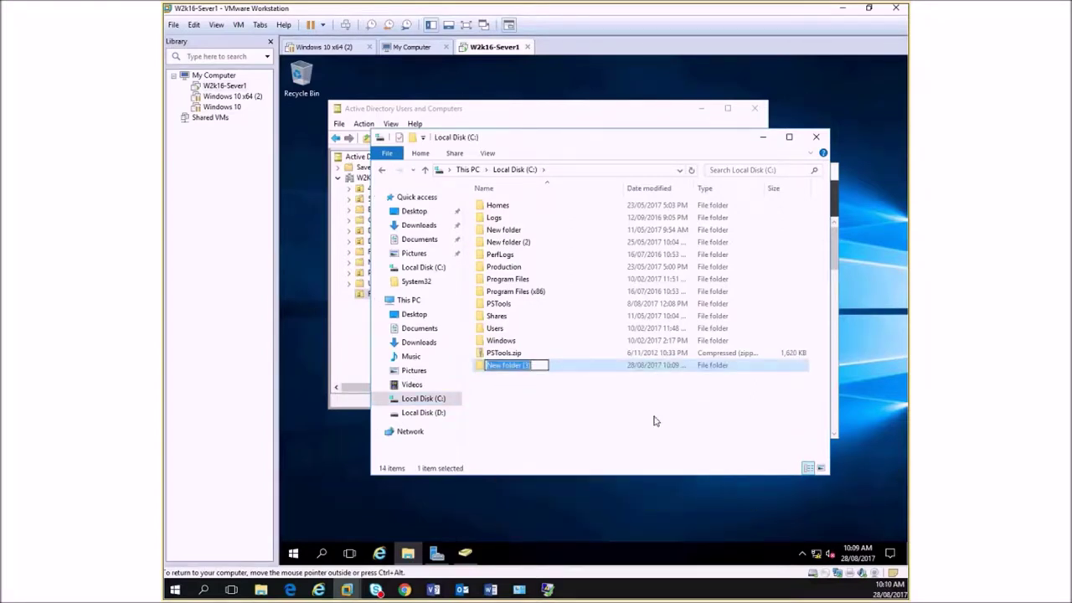
pyautogui.write('R&D')
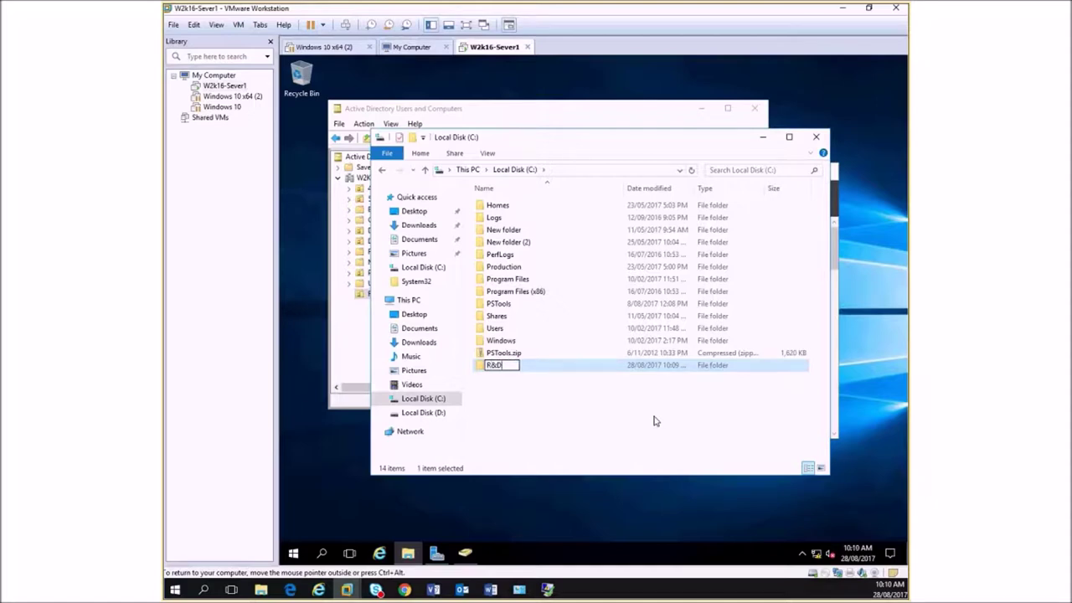
pyautogui.press('Return')
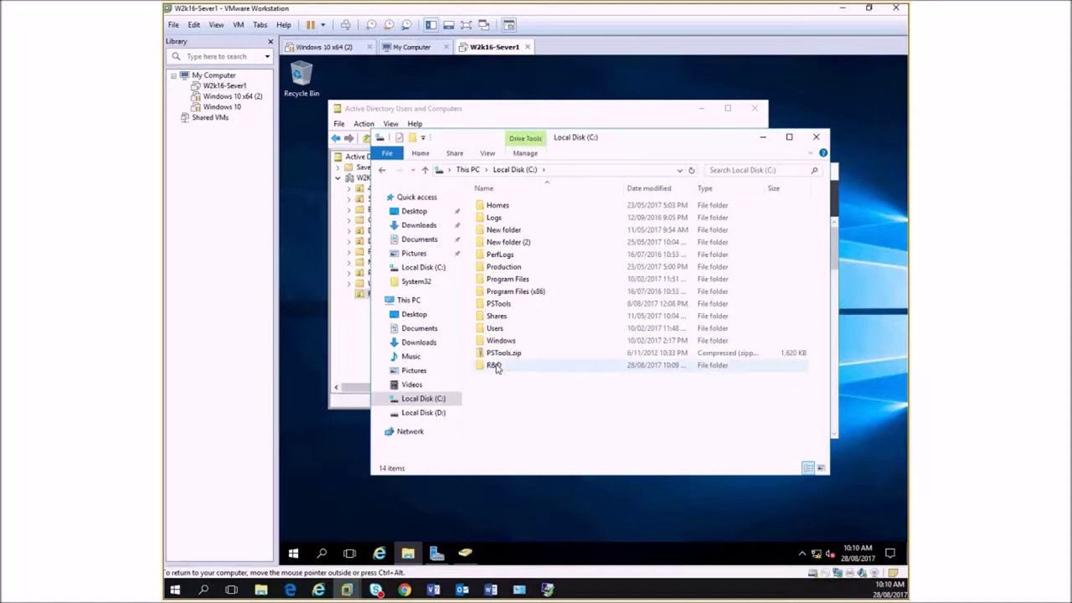
# Share the R&D folder as R&D with Everyone granted Full Control.
pyautogui.rightClick(496, 367)
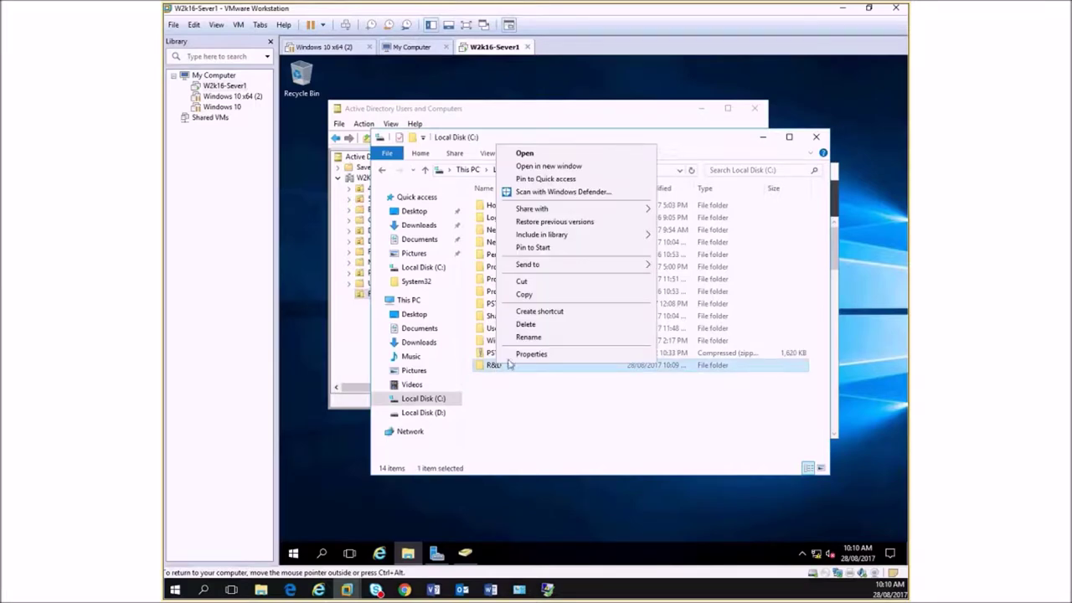
pyautogui.click(517, 355)
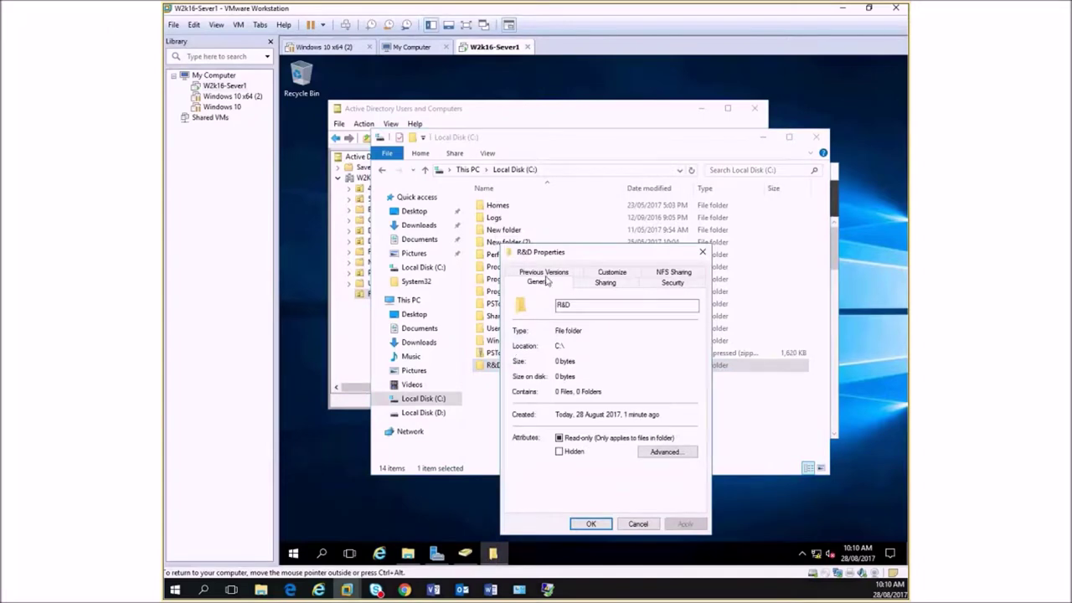
pyautogui.click(599, 283)
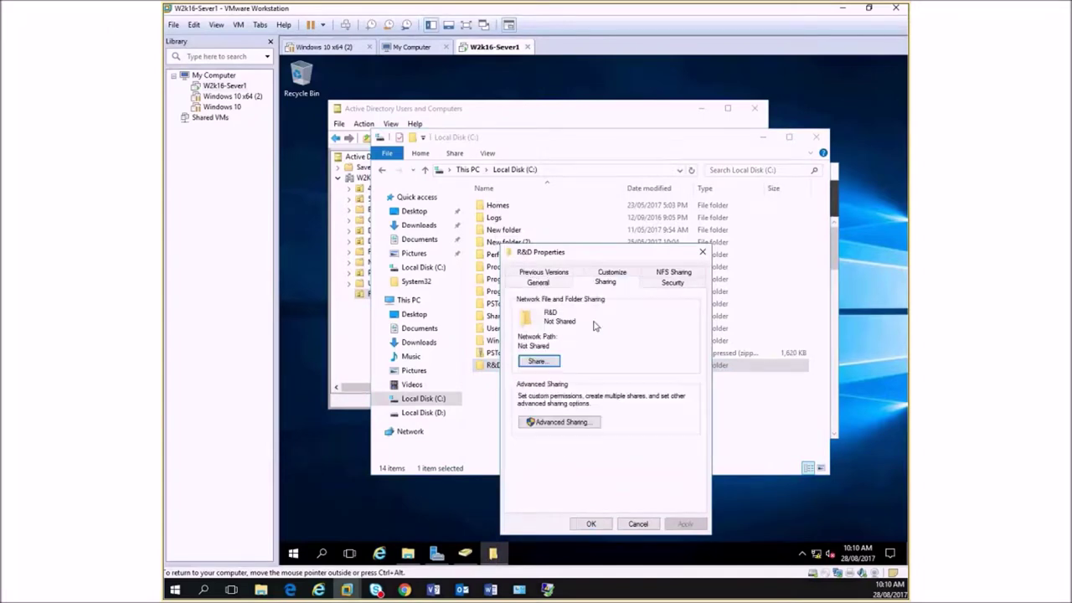
pyautogui.click(546, 423)
pyautogui.click(547, 434)
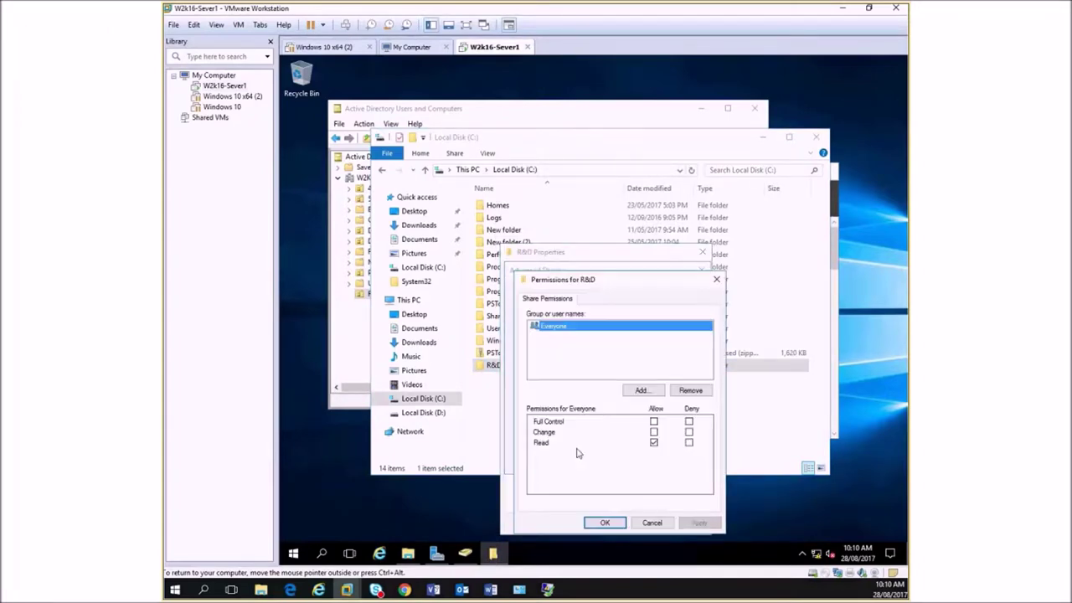
pyautogui.click(655, 422)
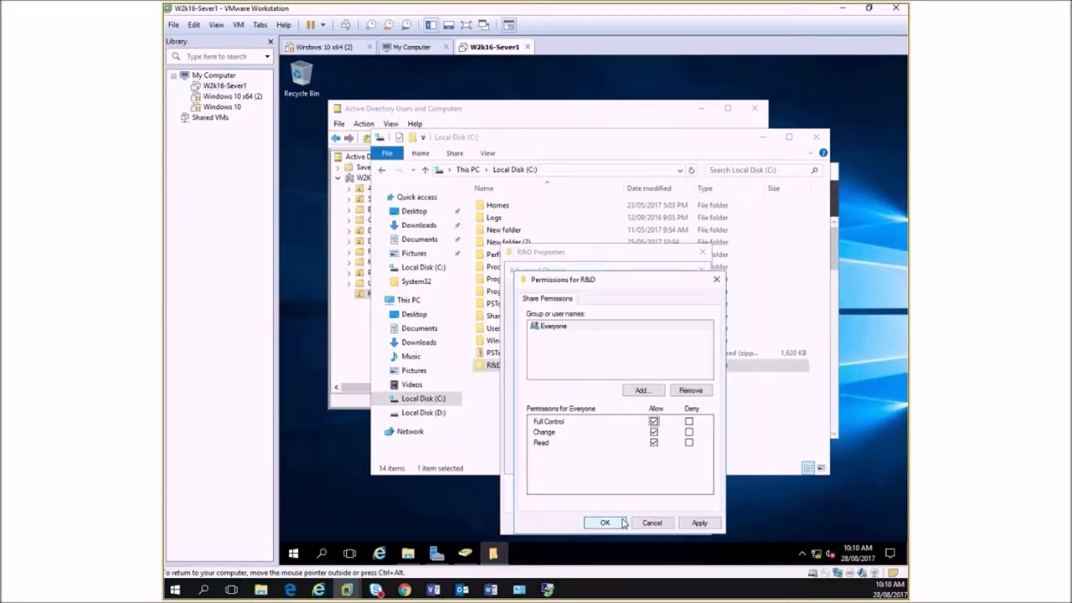
pyautogui.click(605, 522)
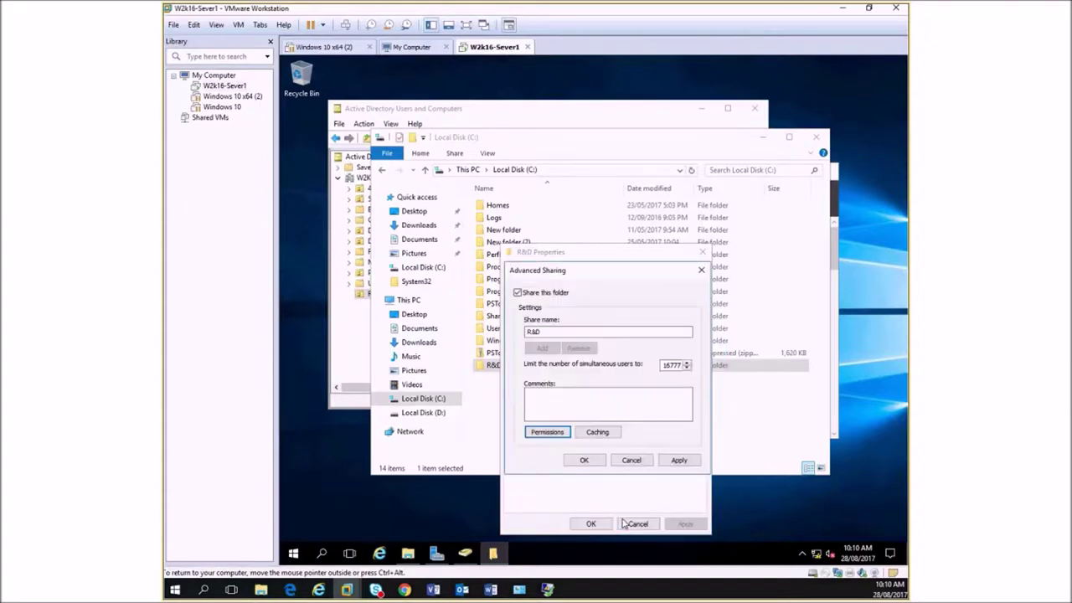
pyautogui.click(616, 462)
pyautogui.click(591, 524)
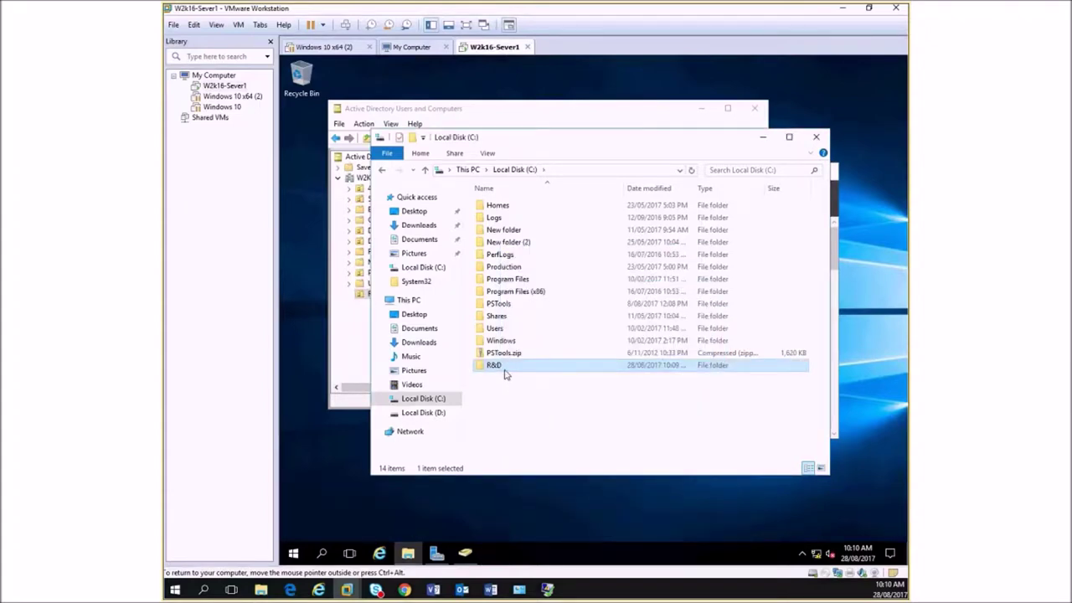
pyautogui.click(466, 555)
# Create the global security group gg_R&D_Manager in the R&D OU.
pyautogui.click(517, 243)
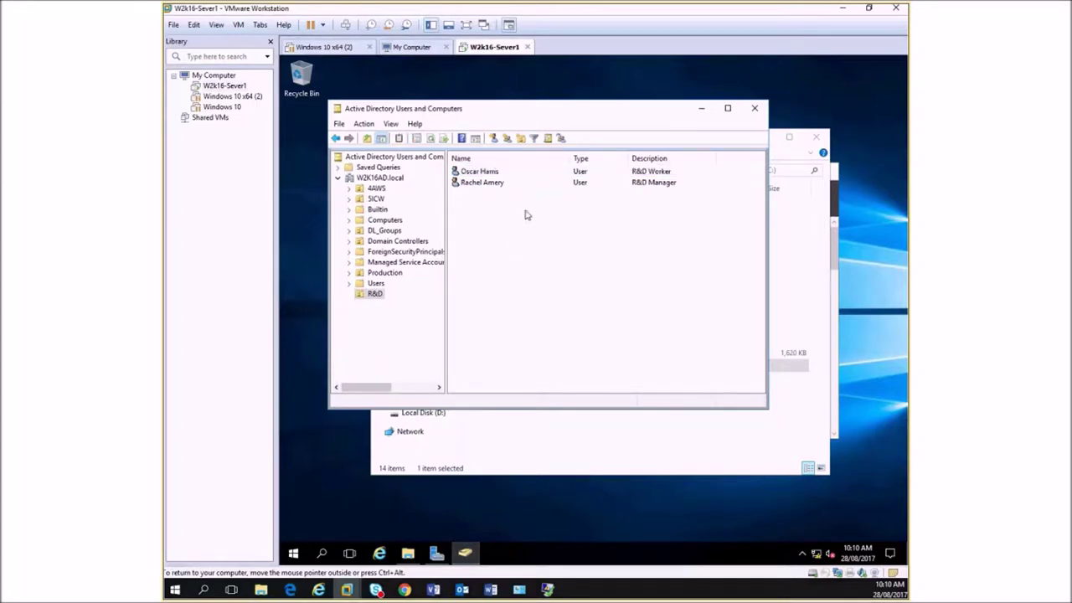
pyautogui.click(508, 139)
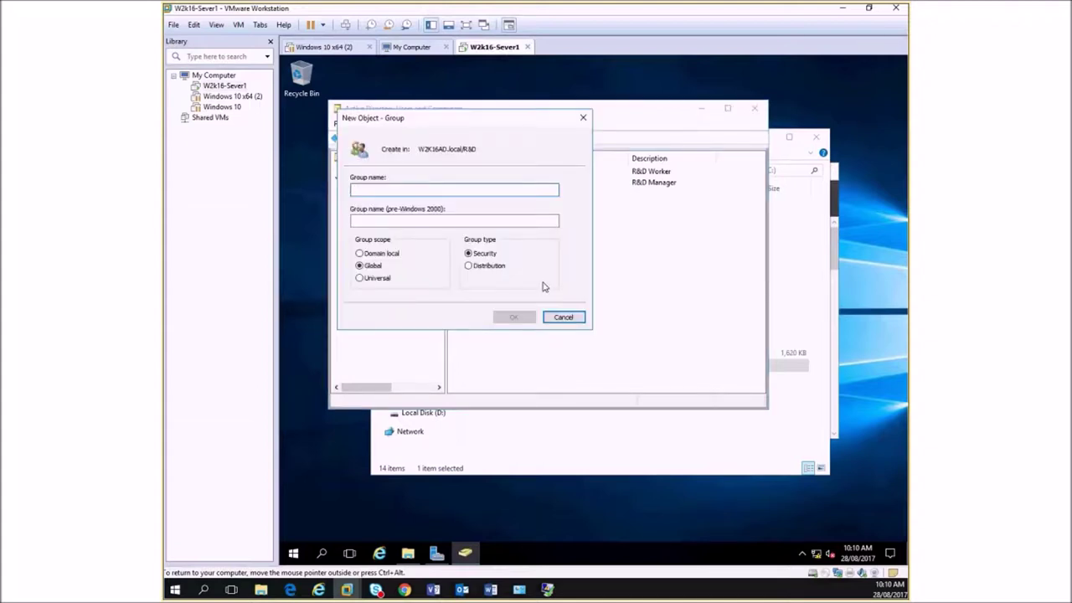
pyautogui.write('gg_')
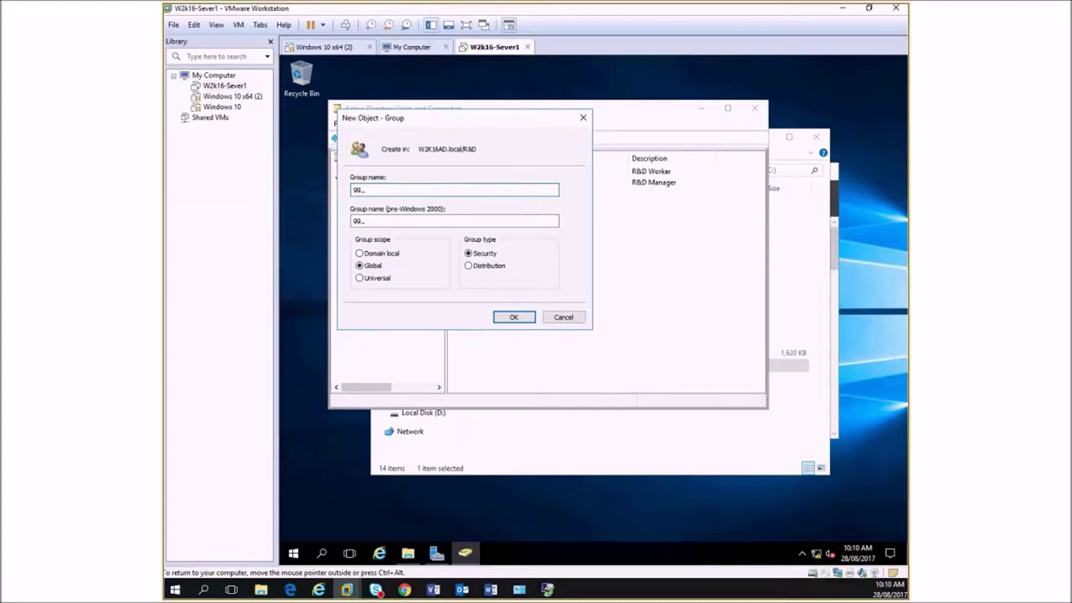
pyautogui.write('R&D _Manager')
pyautogui.click(517, 317)
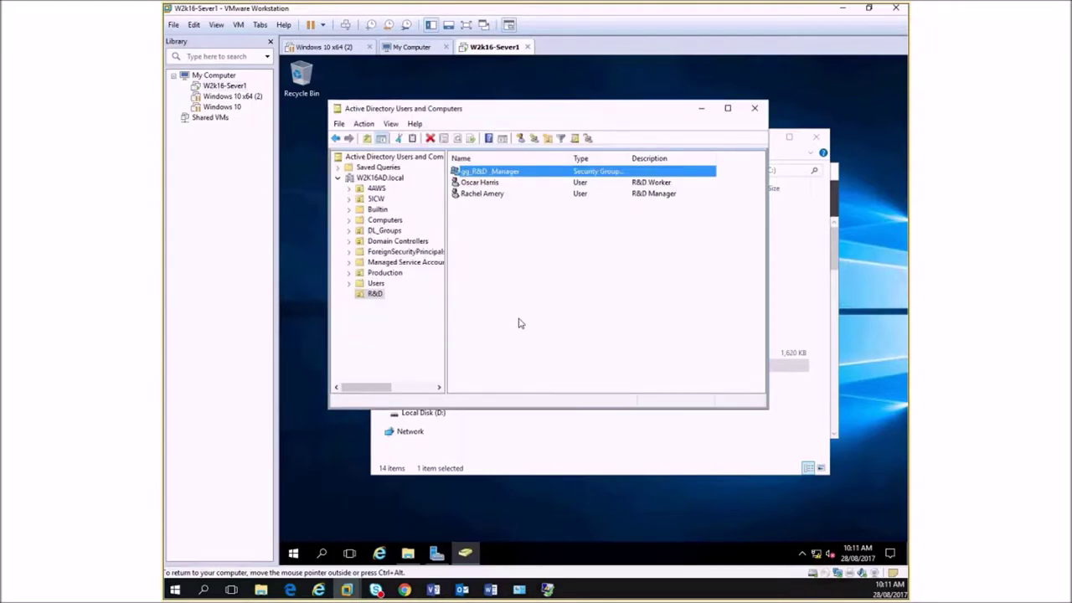
# Create a second global security group, gg_R&D_Staff, in the R&D OU.
pyautogui.click(537, 139)
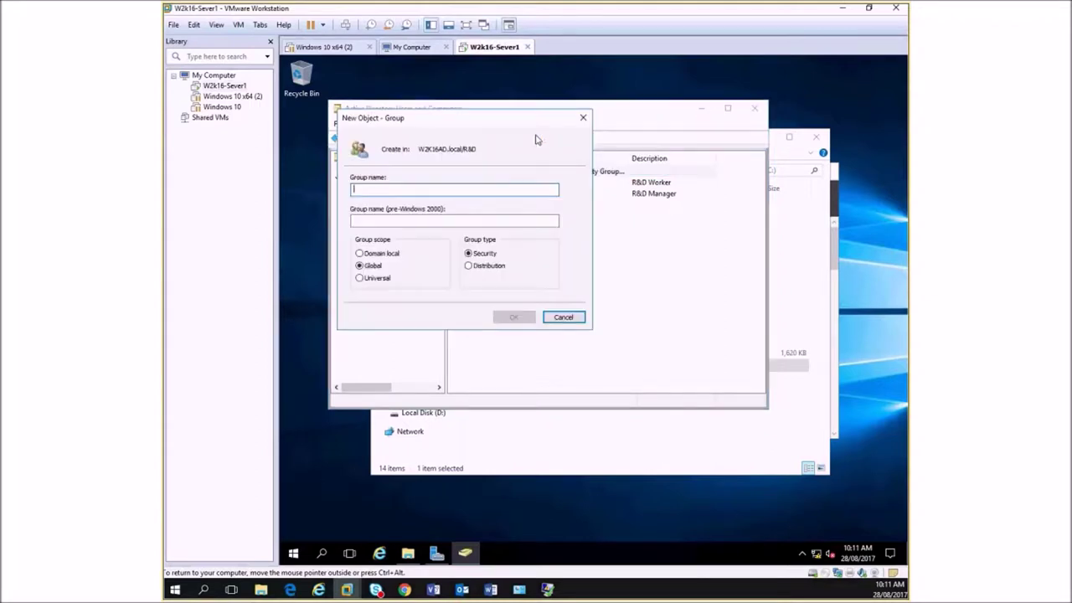
pyautogui.write('gg')
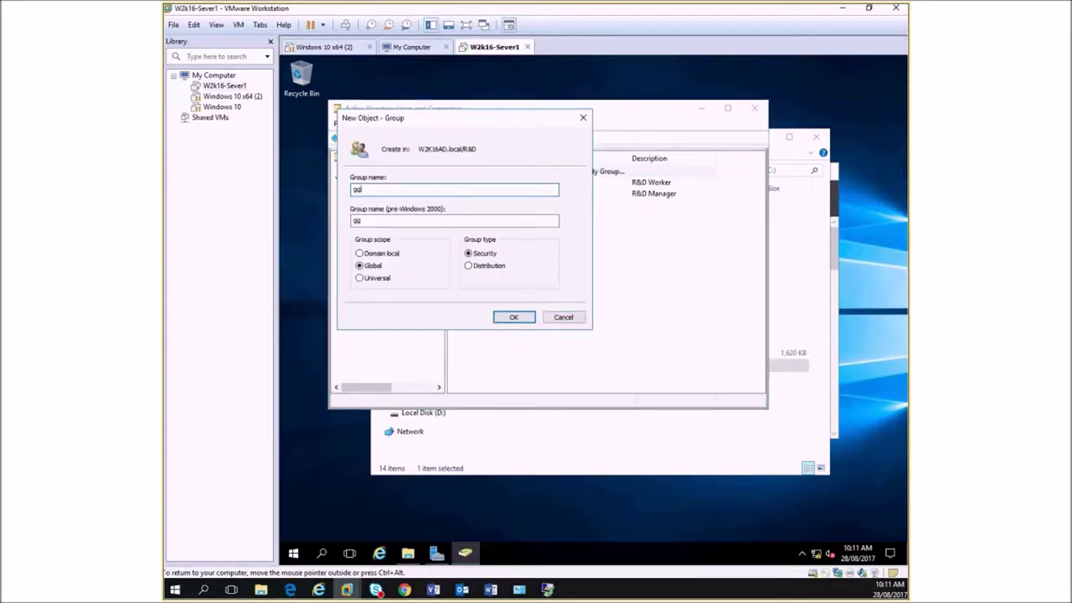
pyautogui.write('_R&D_Staff')
pyautogui.click(519, 316)
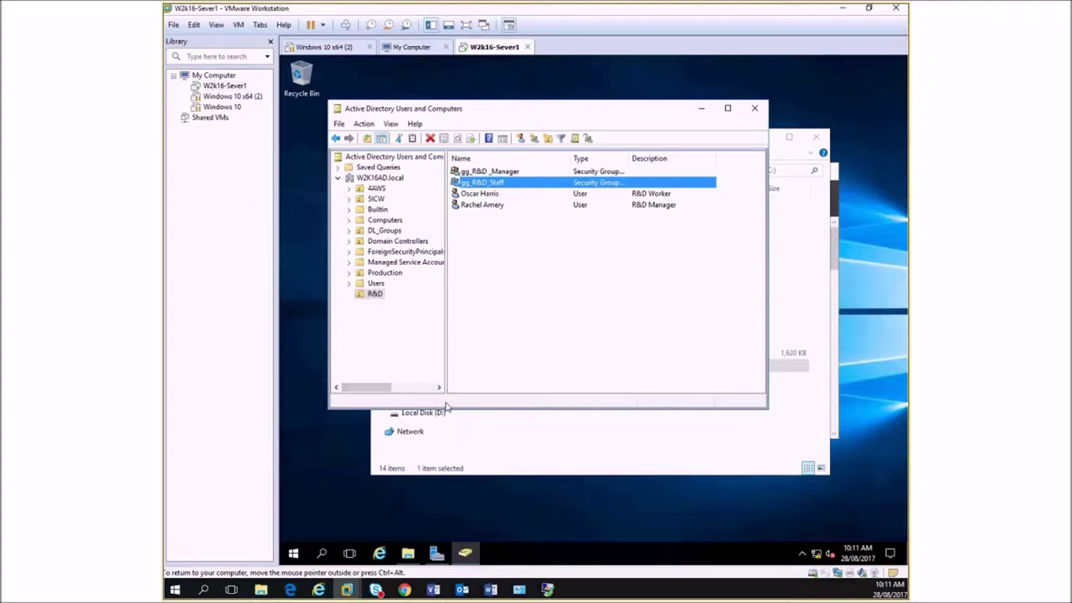
pyautogui.click(487, 205)
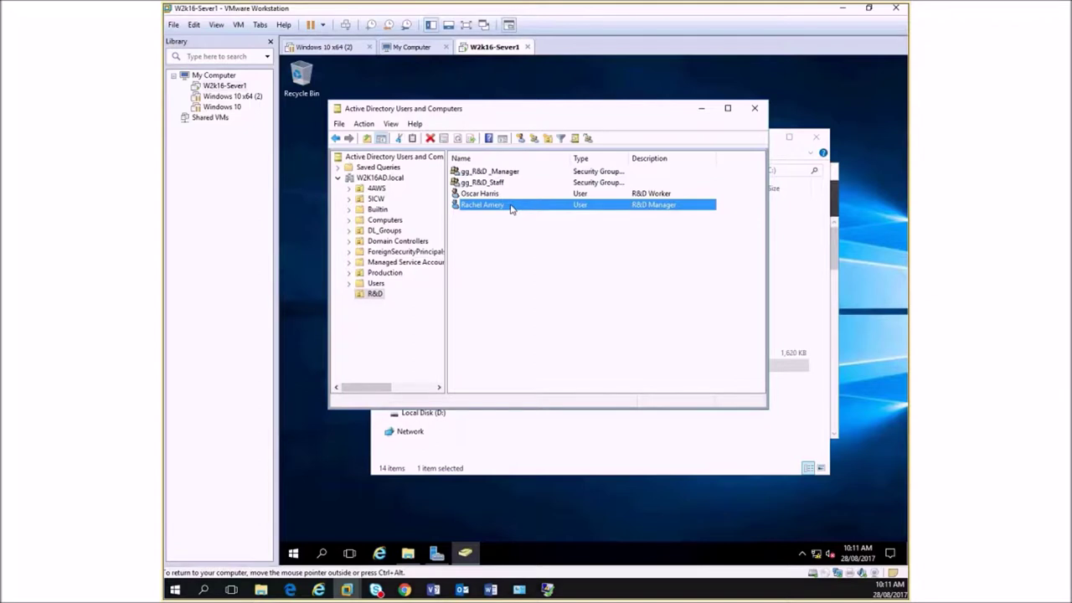
# Add the R&D Manager user to the gg_R&D_Manager group.
pyautogui.rightClick(513, 208)
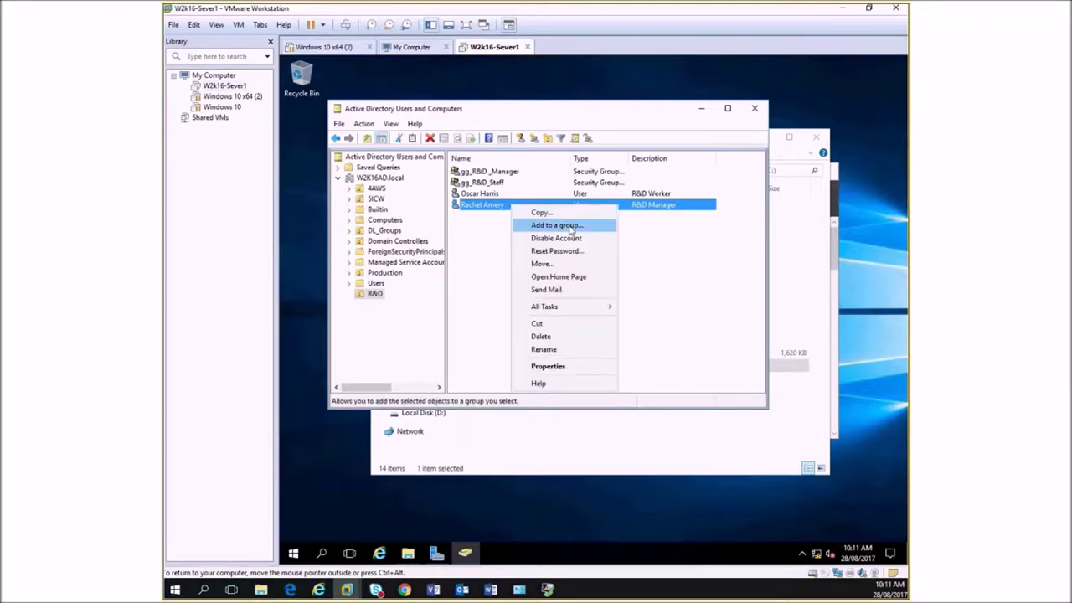
pyautogui.click(542, 219)
pyautogui.write('gg')
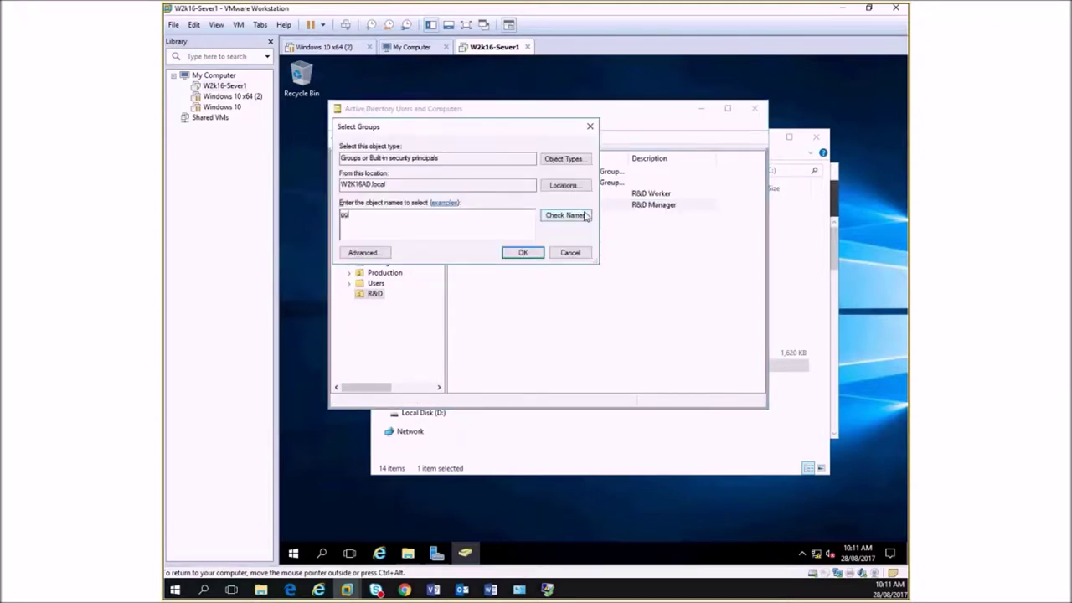
pyautogui.click(581, 215)
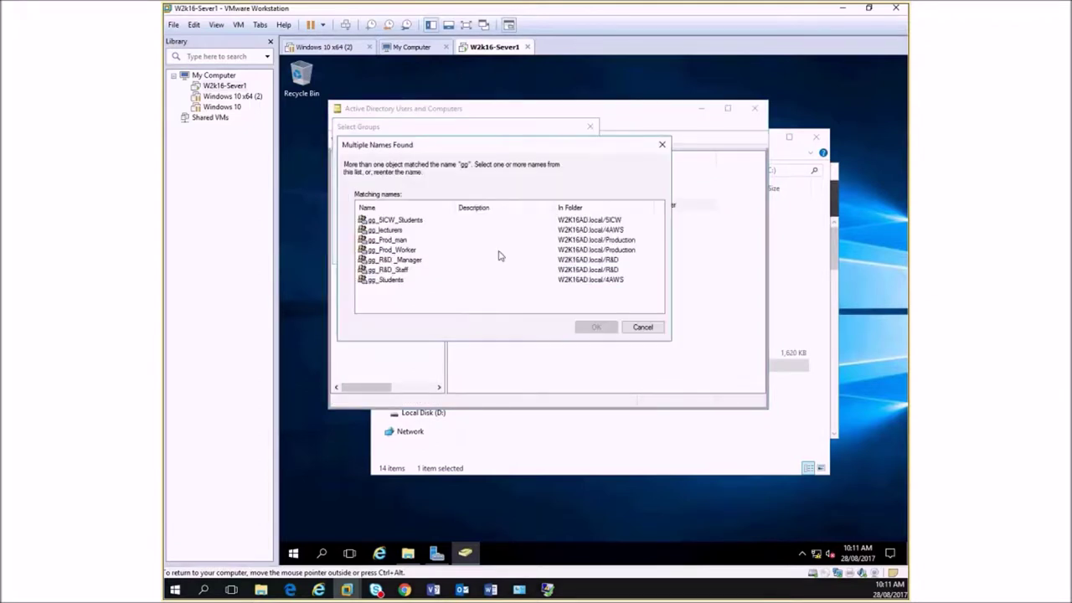
pyautogui.click(410, 261)
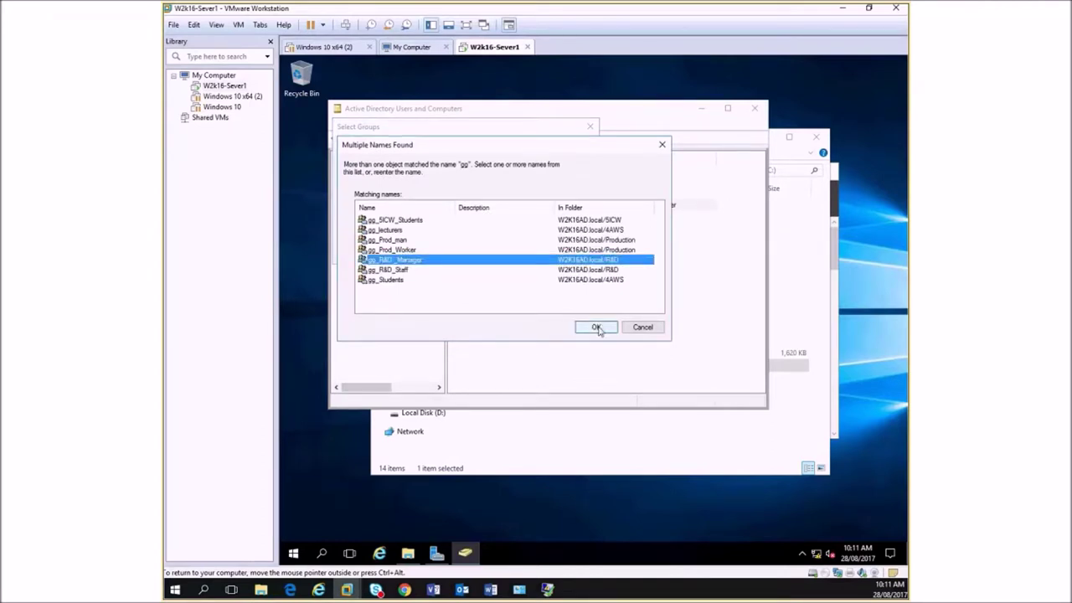
pyautogui.click(596, 327)
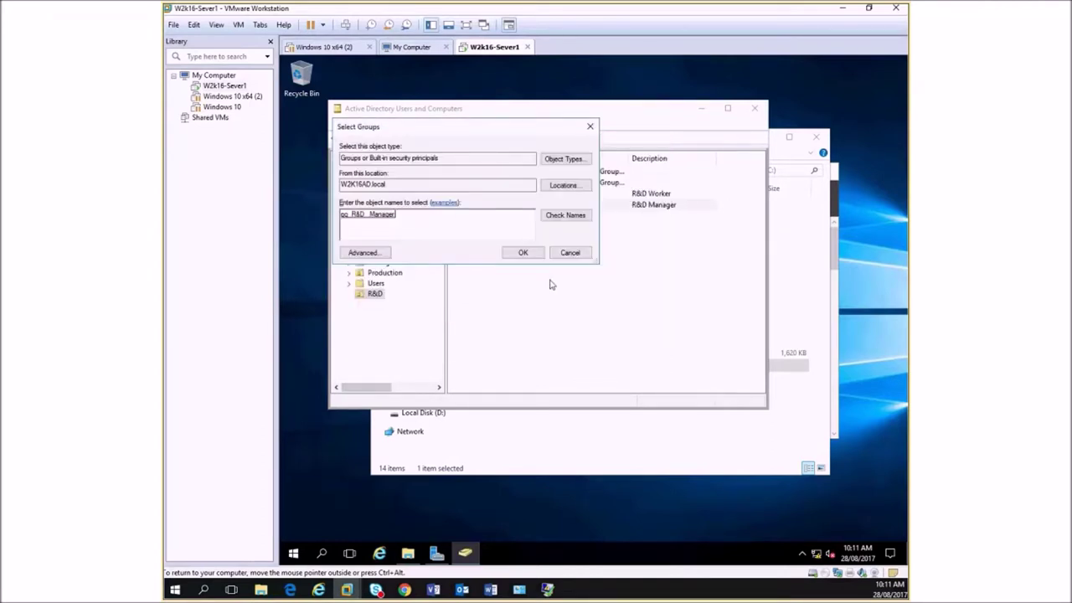
pyautogui.click(520, 252)
pyautogui.click(672, 348)
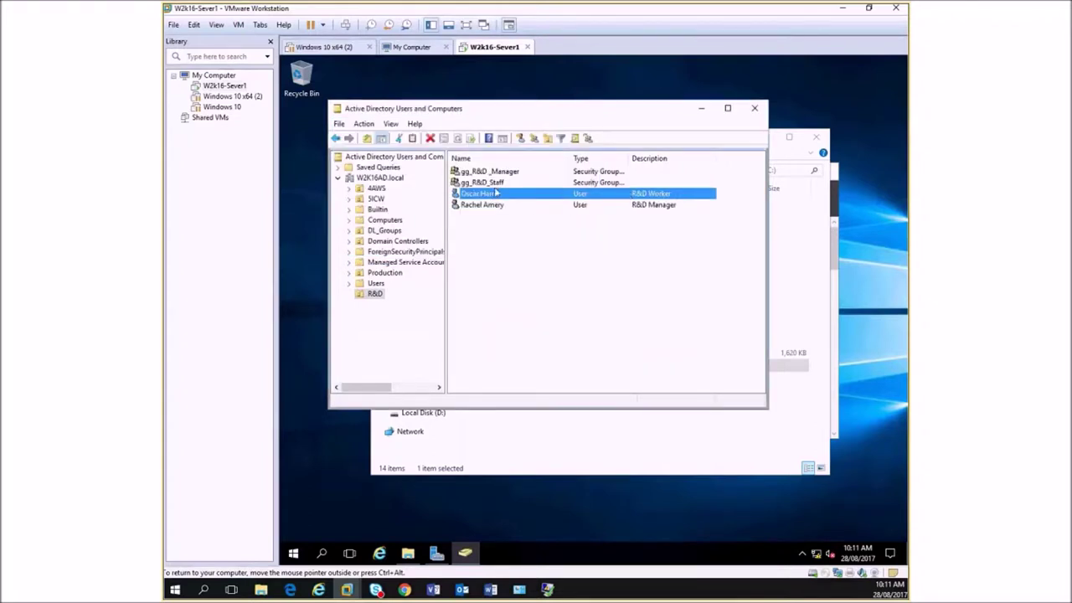
# Add the R&D Worker user to the gg_R&D_Staff group.
pyautogui.rightClick(517, 189)
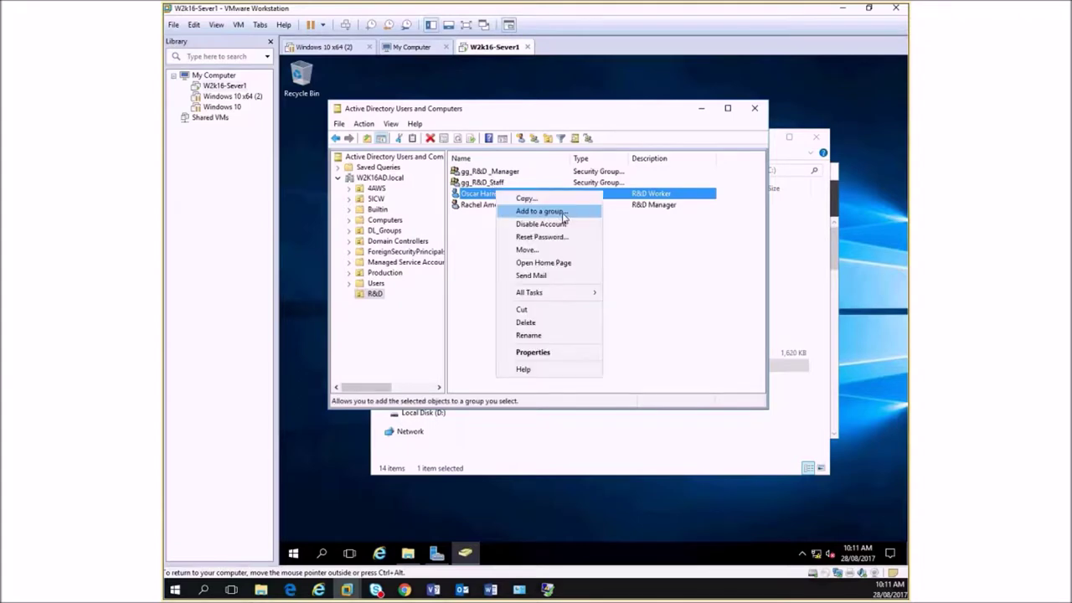
pyautogui.click(553, 212)
pyautogui.write('gg')
pyautogui.click(565, 215)
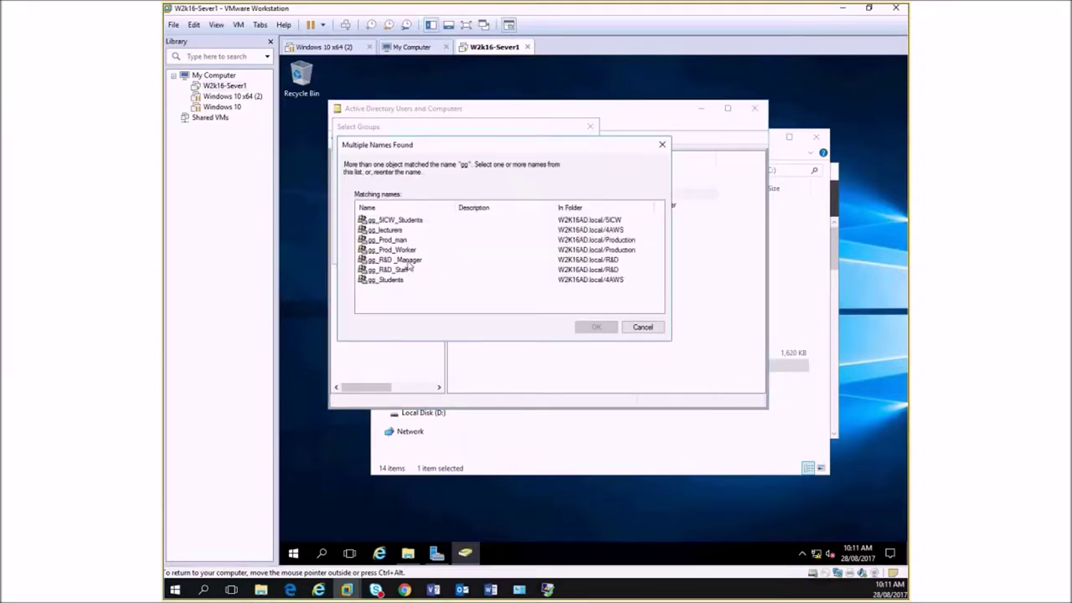
pyautogui.doubleClick(408, 268)
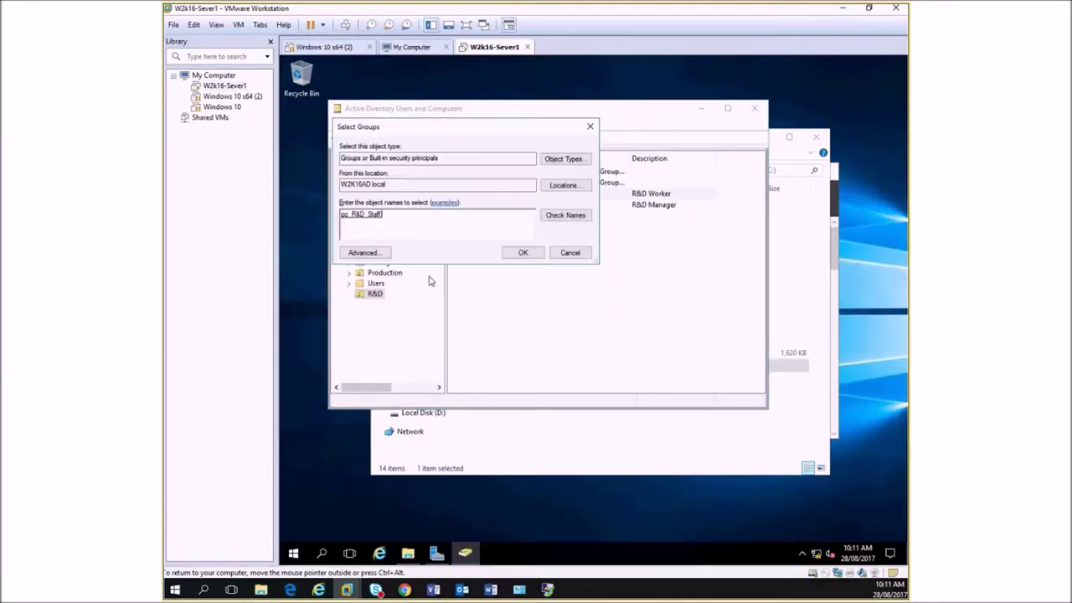
pyautogui.click(522, 252)
pyautogui.click(688, 350)
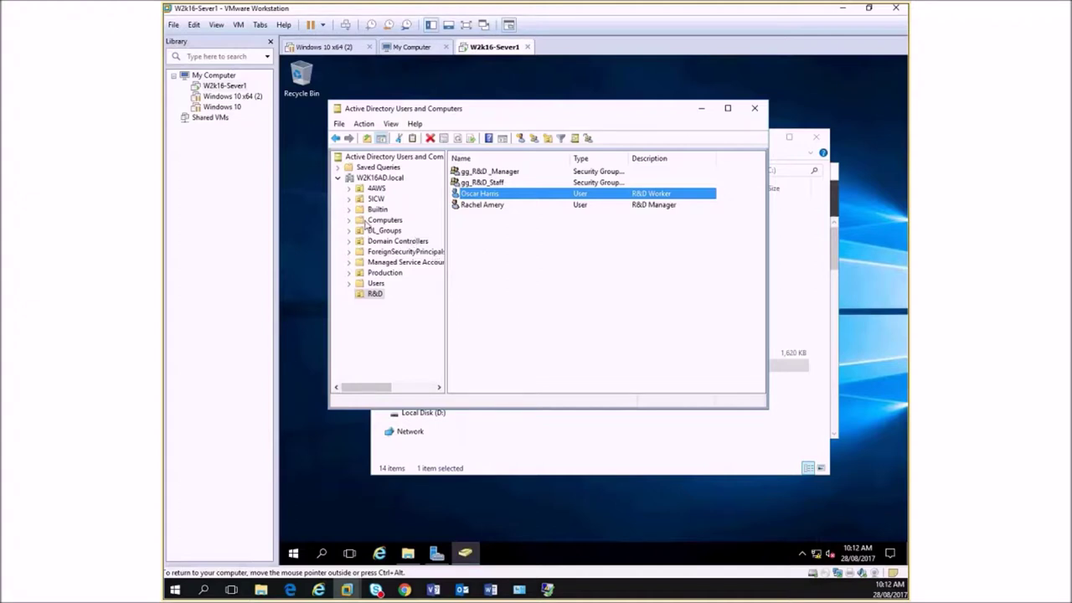
# In the DL_Groups OU, start a new domain local security group named DL_R&D_RWX.
pyautogui.click(384, 230)
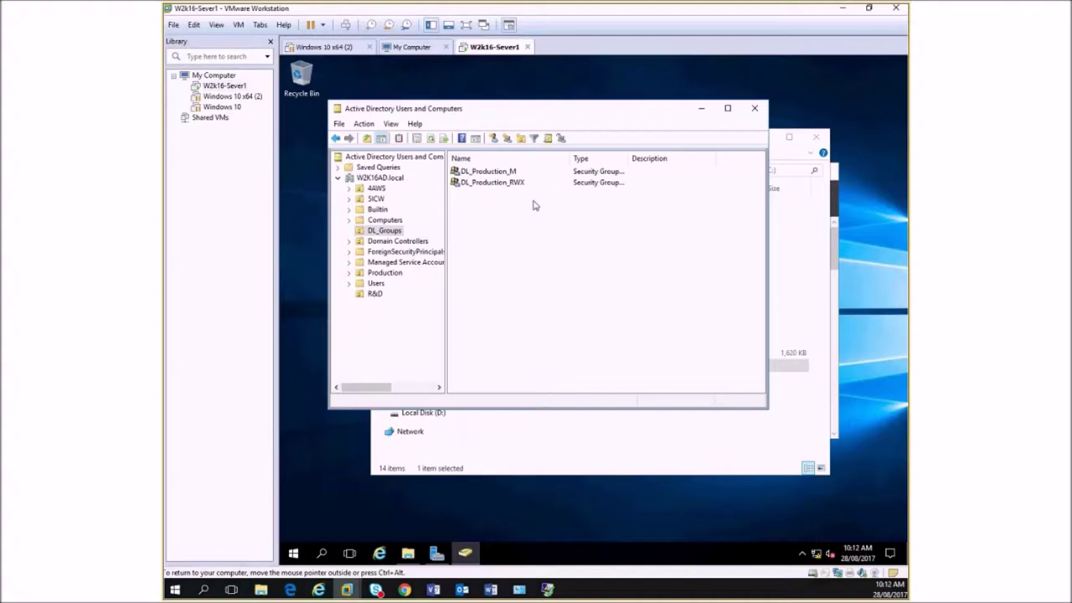
pyautogui.click(507, 139)
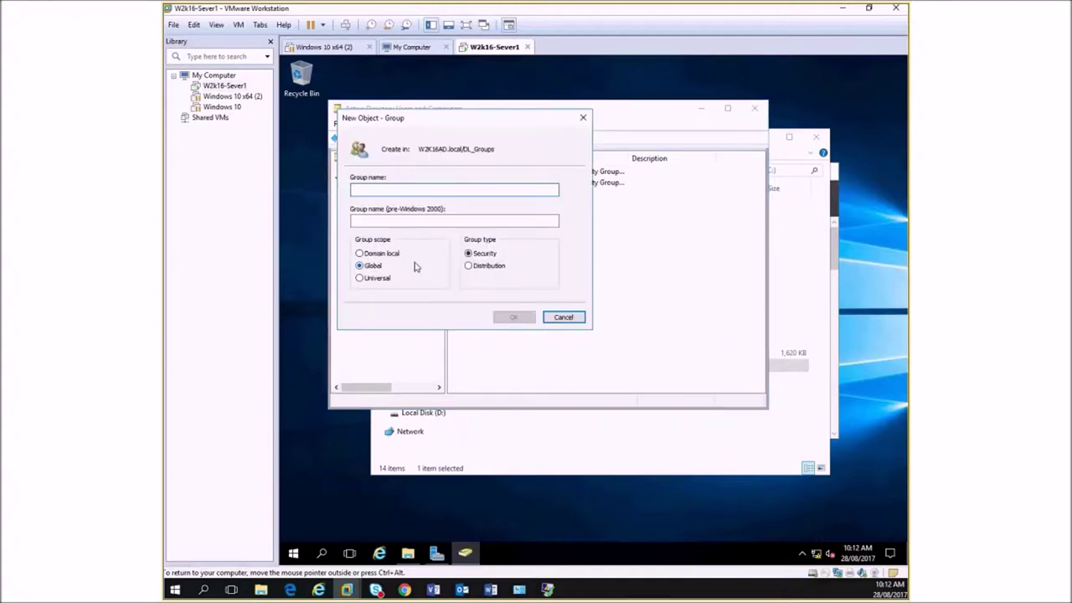
pyautogui.write('DL_')
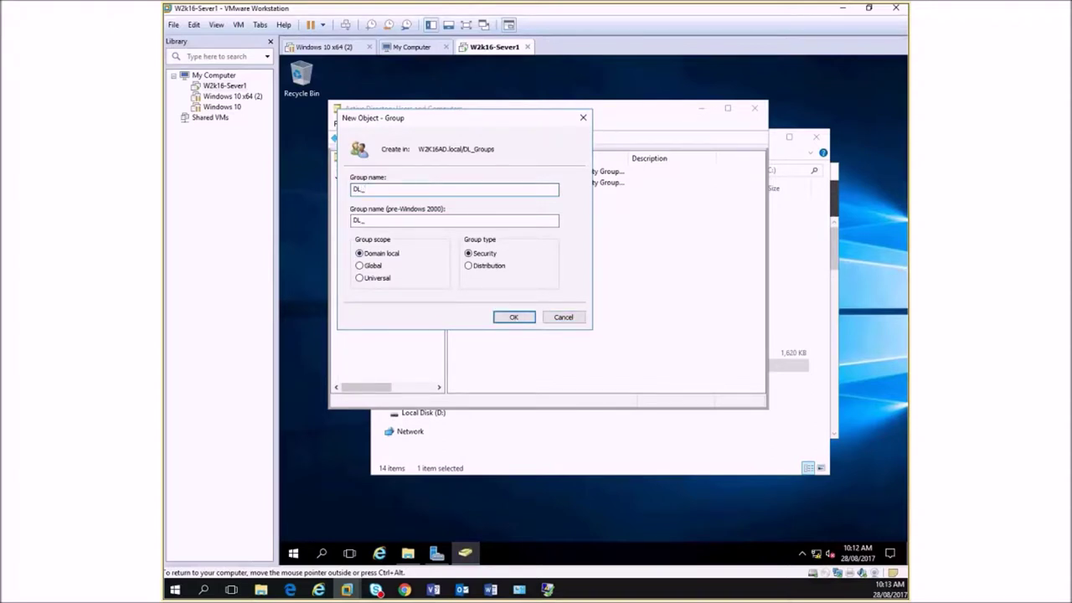
pyautogui.write('R')
pyautogui.write('e')
pyautogui.write('D_')
pyautogui.write('RW')
pyautogui.write('X')
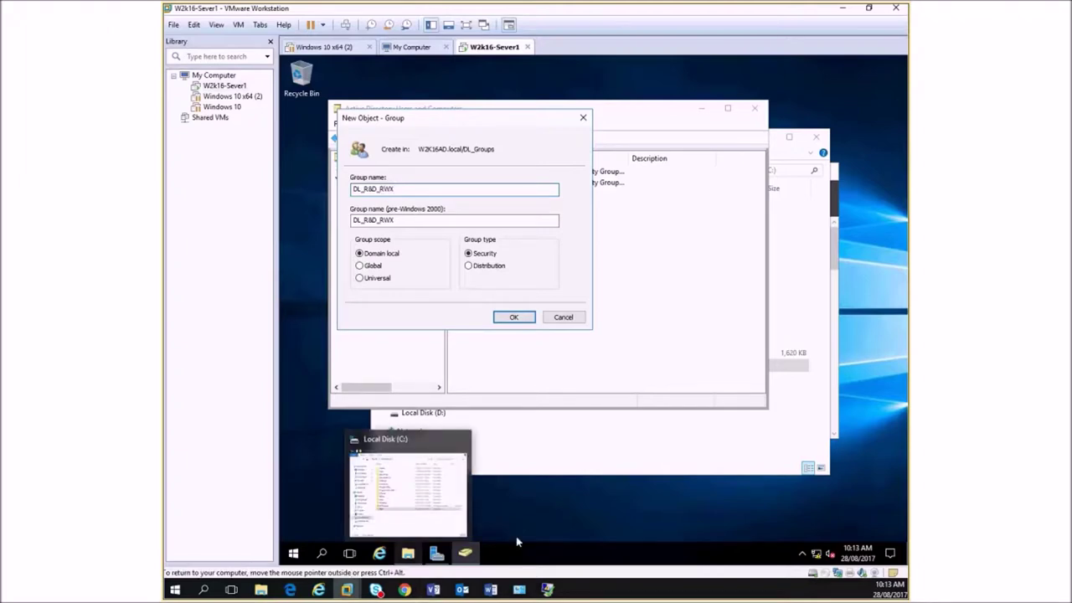
# Finish creating DL_R&D_RWX, then create the domain local security group DL_R&D_M.
pyautogui.click(511, 318)
pyautogui.click(550, 139)
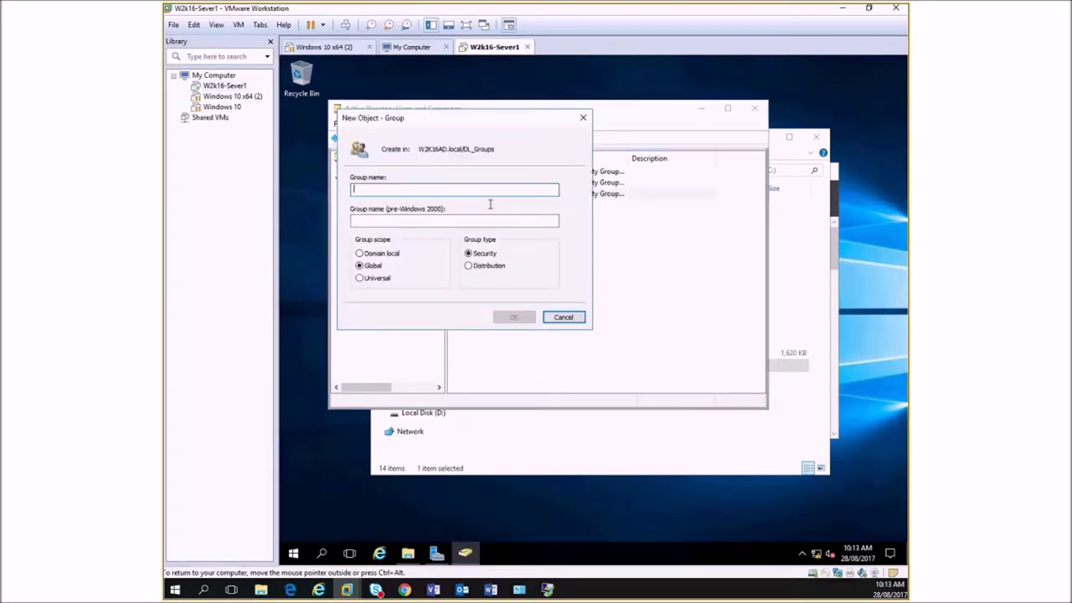
pyautogui.click(415, 190)
pyautogui.write('DL')
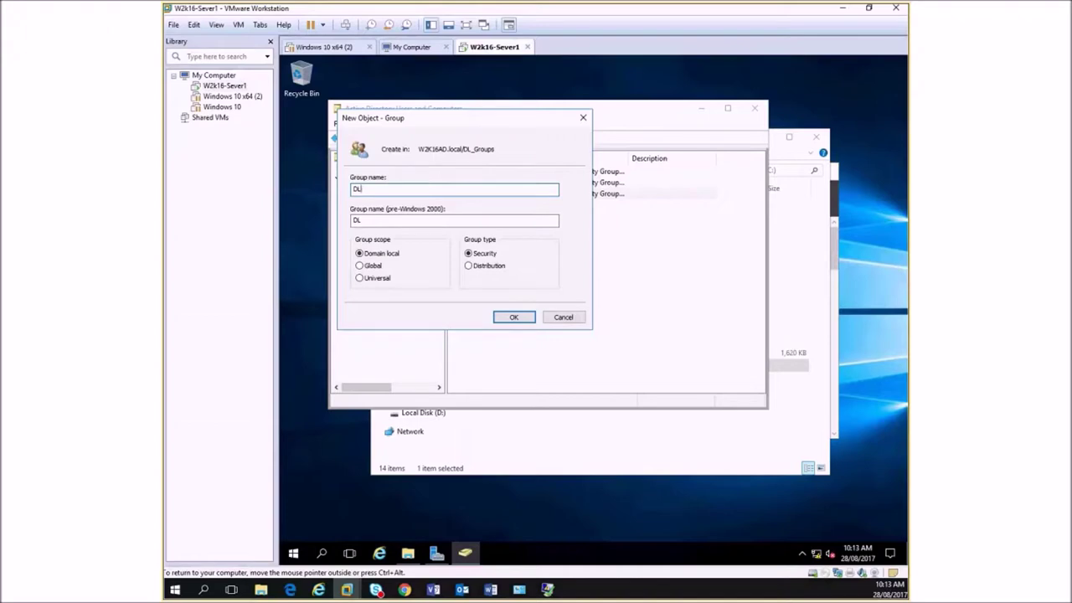
pyautogui.write('_R&D_M')
pyautogui.click(525, 317)
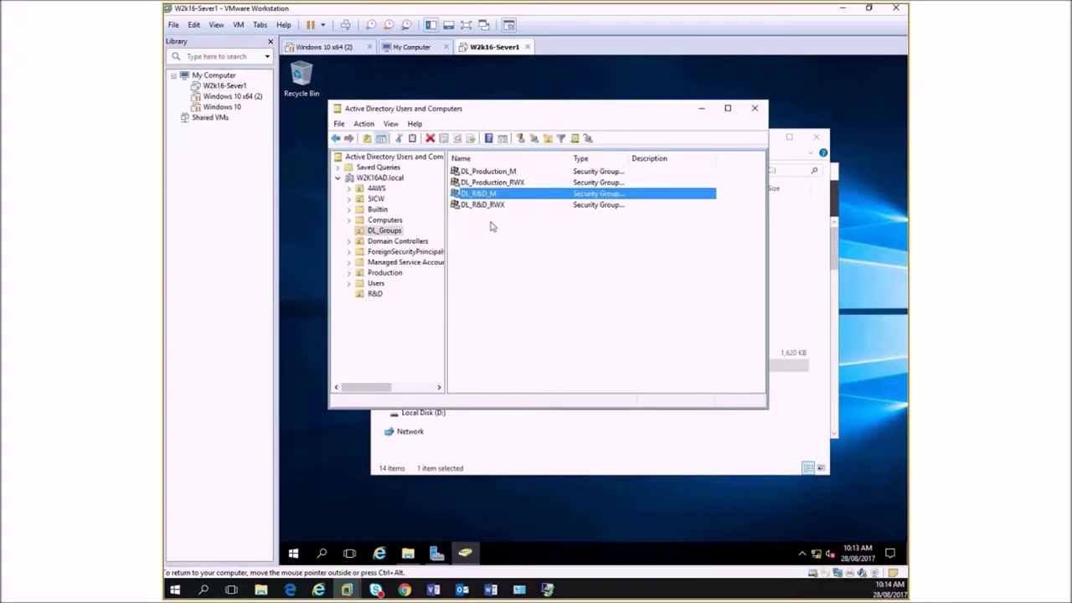
# Add gg_R&D_Manager as a member of the DL_R&D_M group.
pyautogui.doubleClick(486, 194)
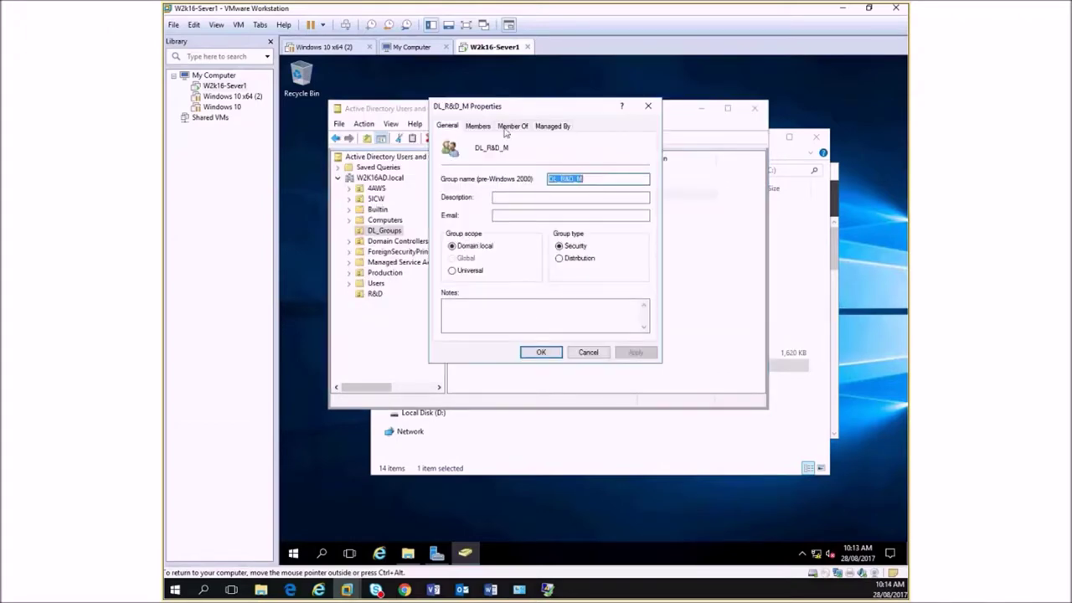
pyautogui.click(477, 126)
pyautogui.click(461, 319)
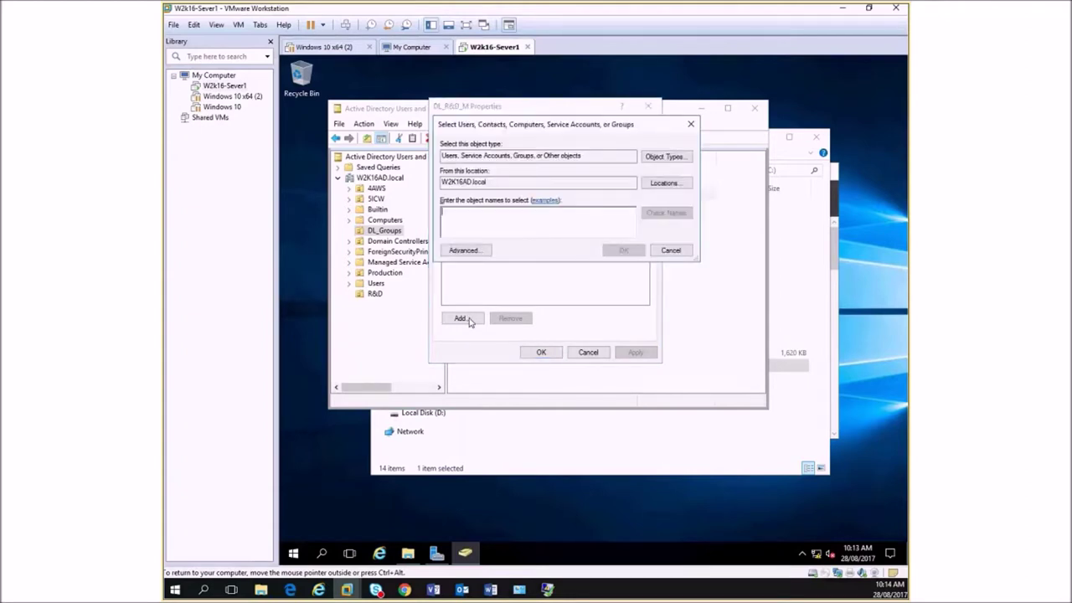
pyautogui.write('gg')
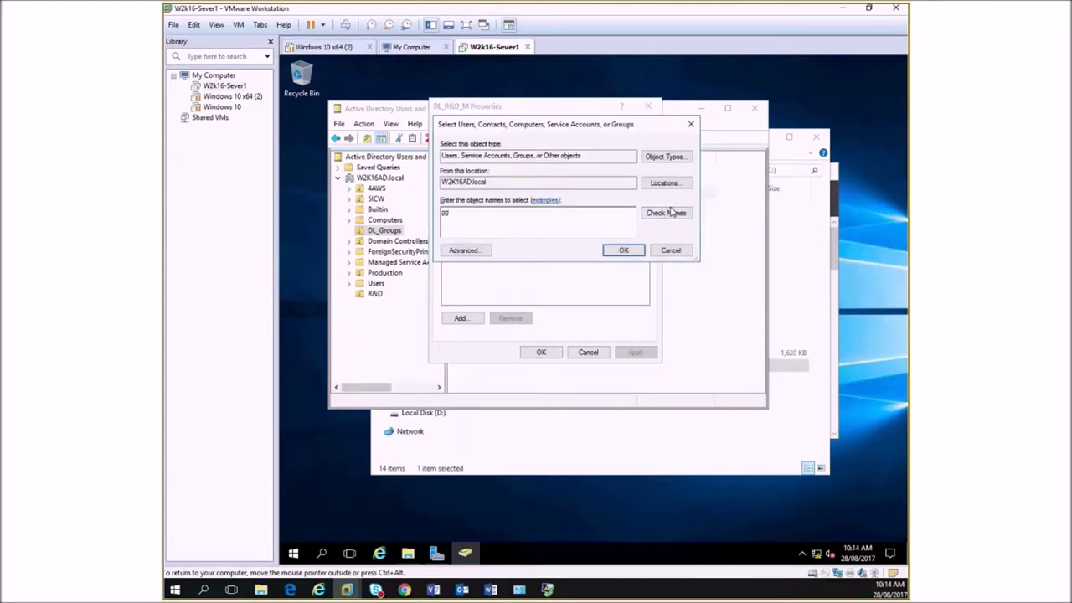
pyautogui.click(670, 217)
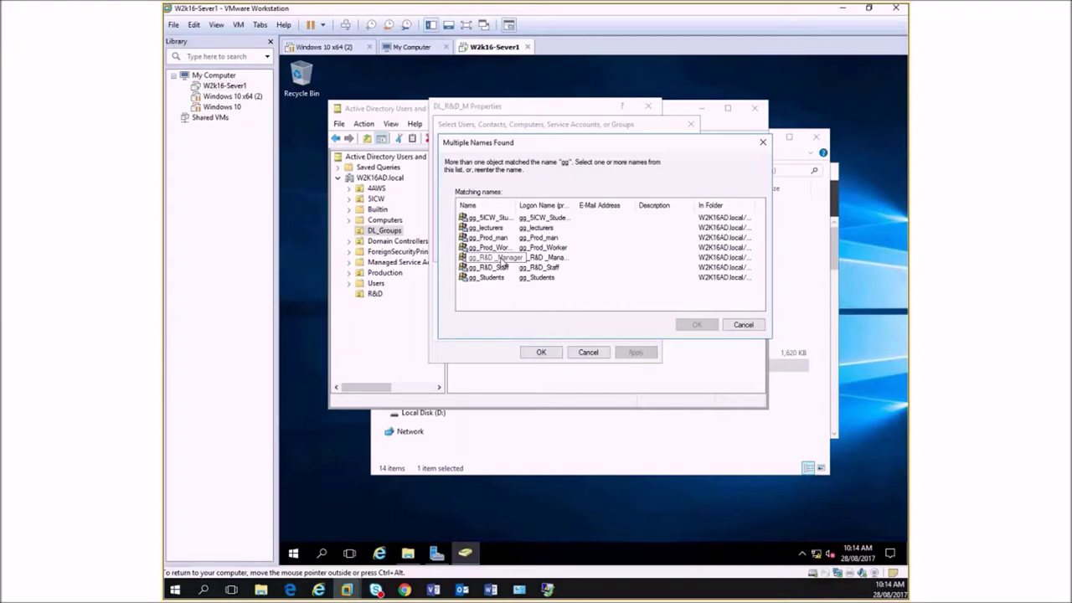
pyautogui.click(500, 257)
pyautogui.click(696, 324)
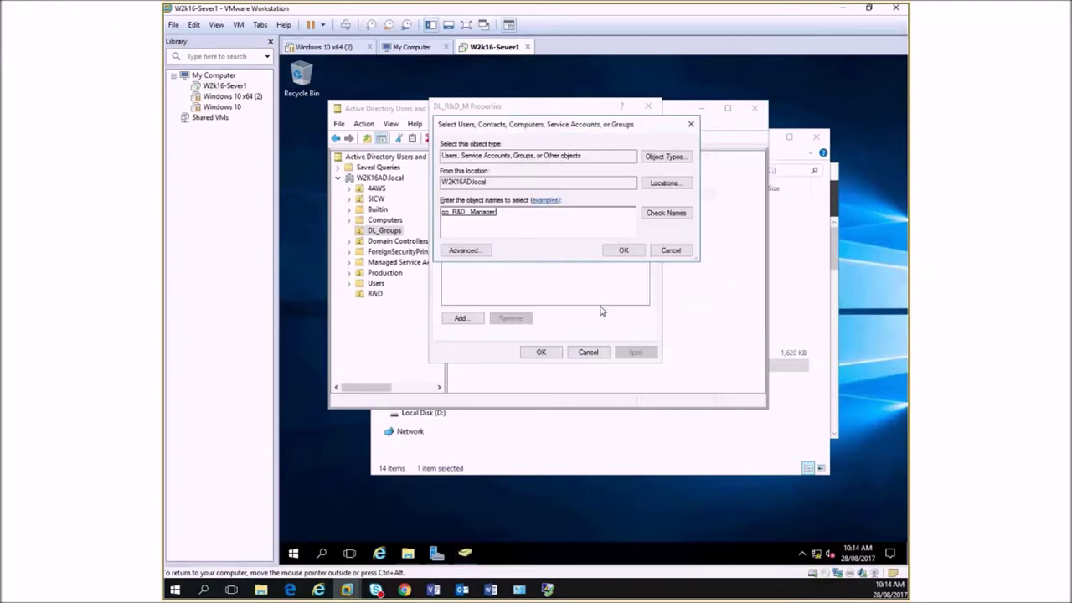
pyautogui.click(621, 253)
pyautogui.click(541, 351)
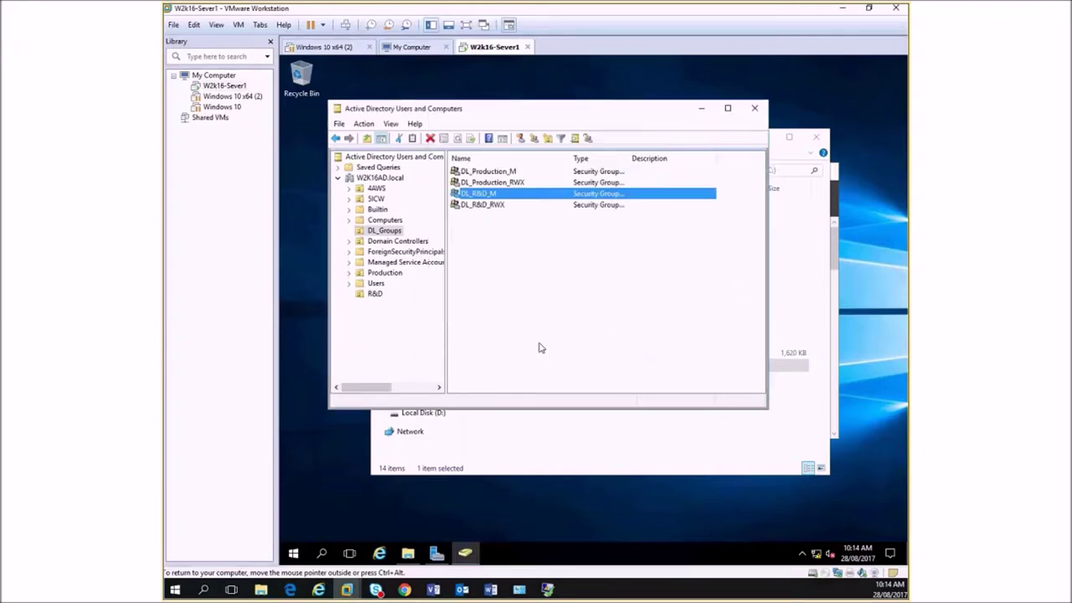
# Add gg_R&D_Staff as a member of the DL_R&D_RWX group.
pyautogui.doubleClick(498, 215)
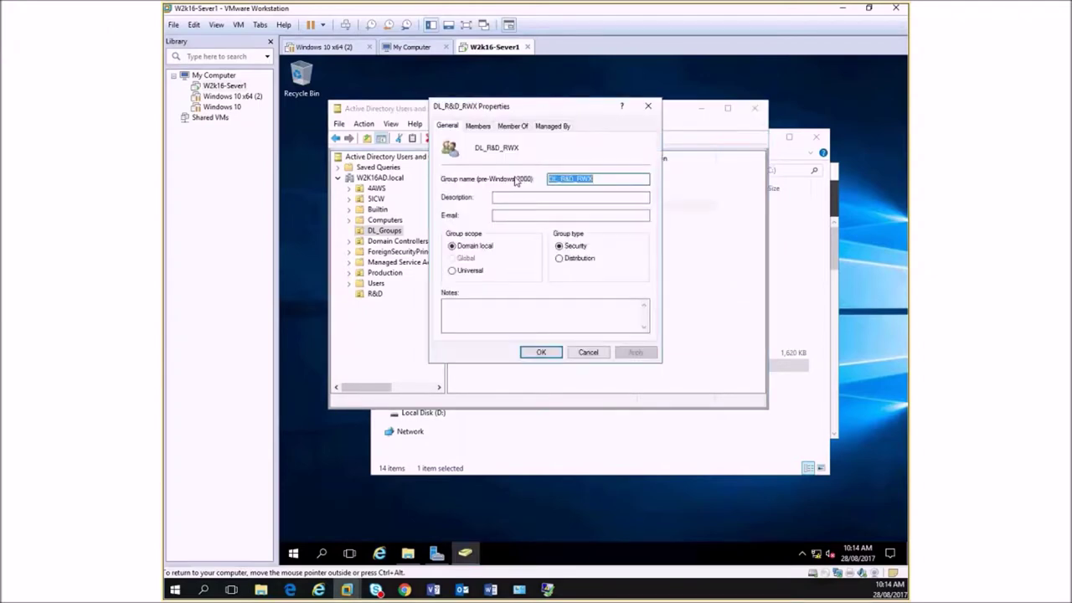
pyautogui.click(477, 125)
pyautogui.click(460, 318)
pyautogui.write('gg')
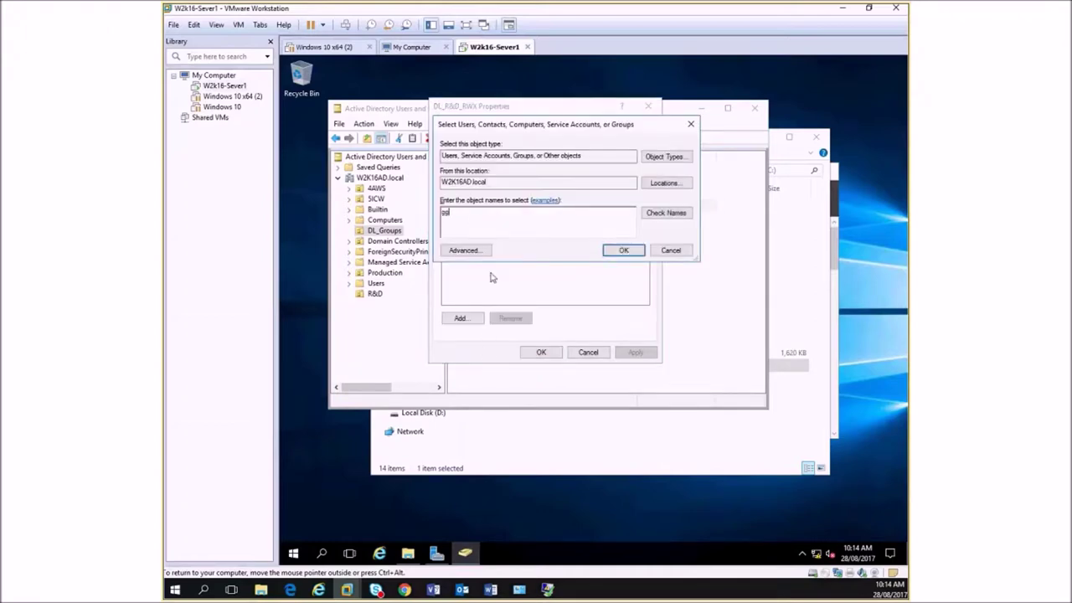
pyautogui.click(674, 214)
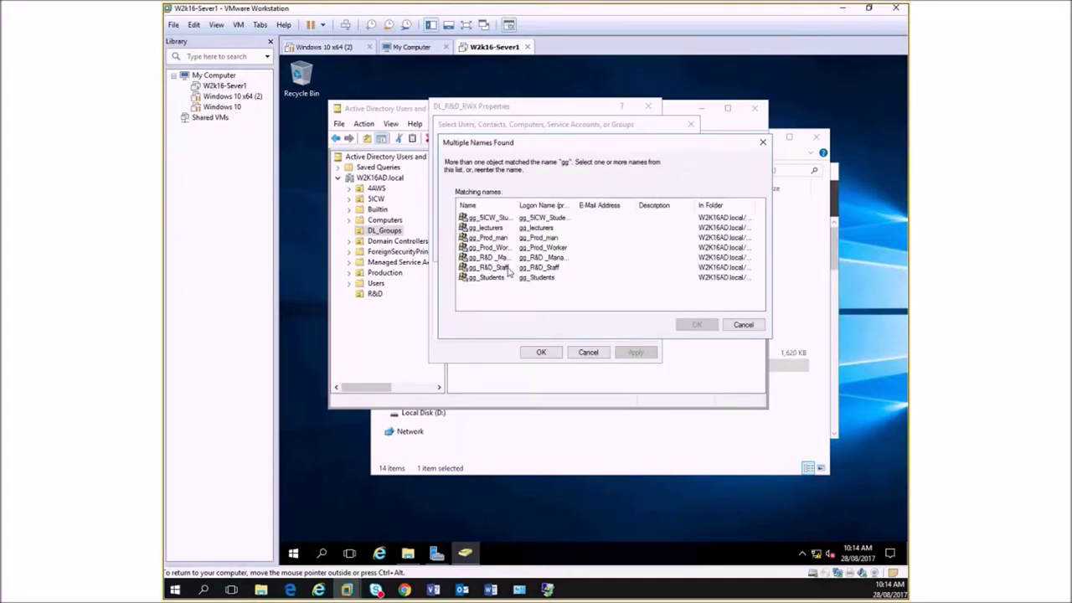
pyautogui.click(503, 268)
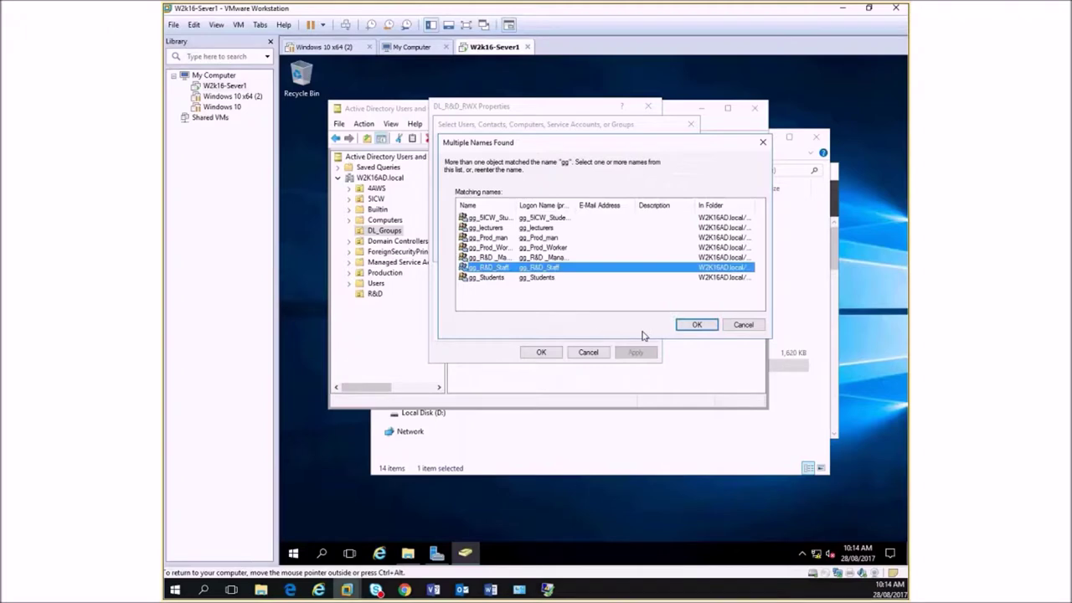
pyautogui.click(694, 327)
pyautogui.click(622, 251)
pyautogui.click(542, 352)
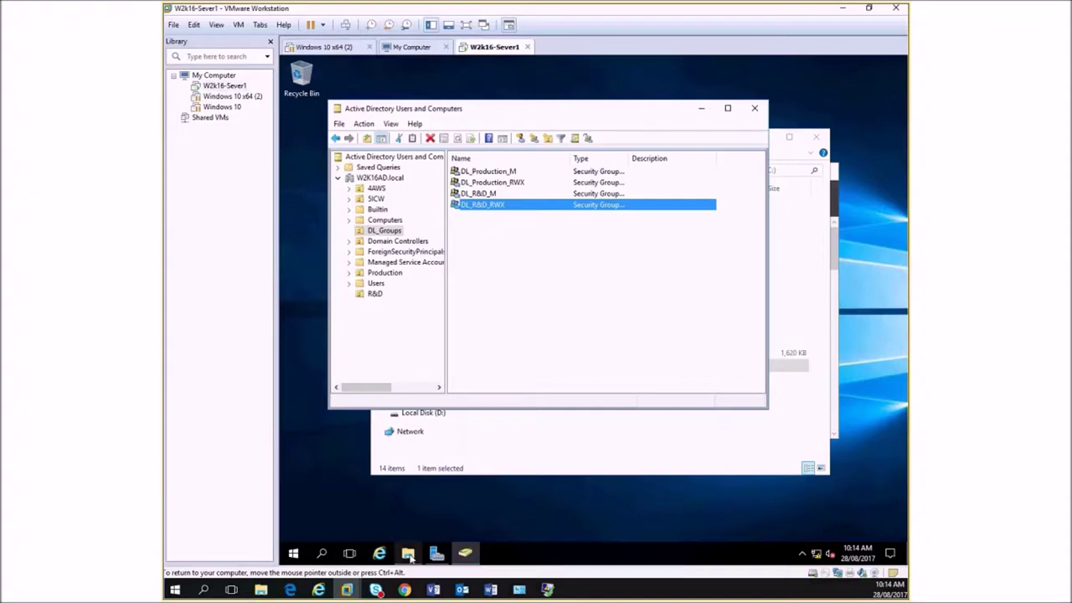
# Open the R&D folder's Security properties and review the Users permissions.
pyautogui.moveTo(409, 557)
pyautogui.click(464, 489)
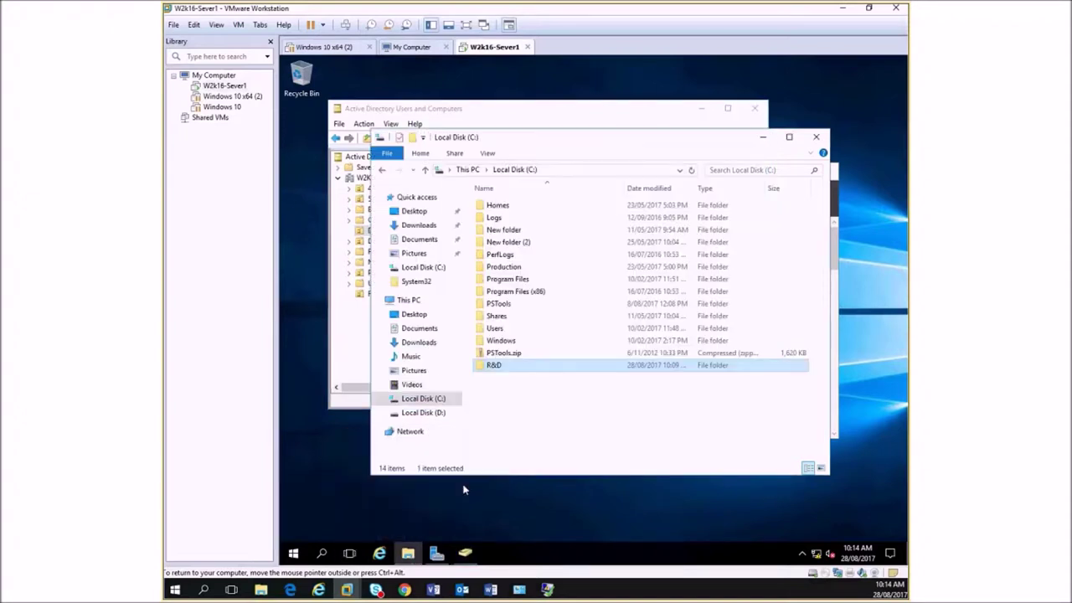
pyautogui.rightClick(520, 372)
pyautogui.click(566, 360)
pyautogui.click(695, 282)
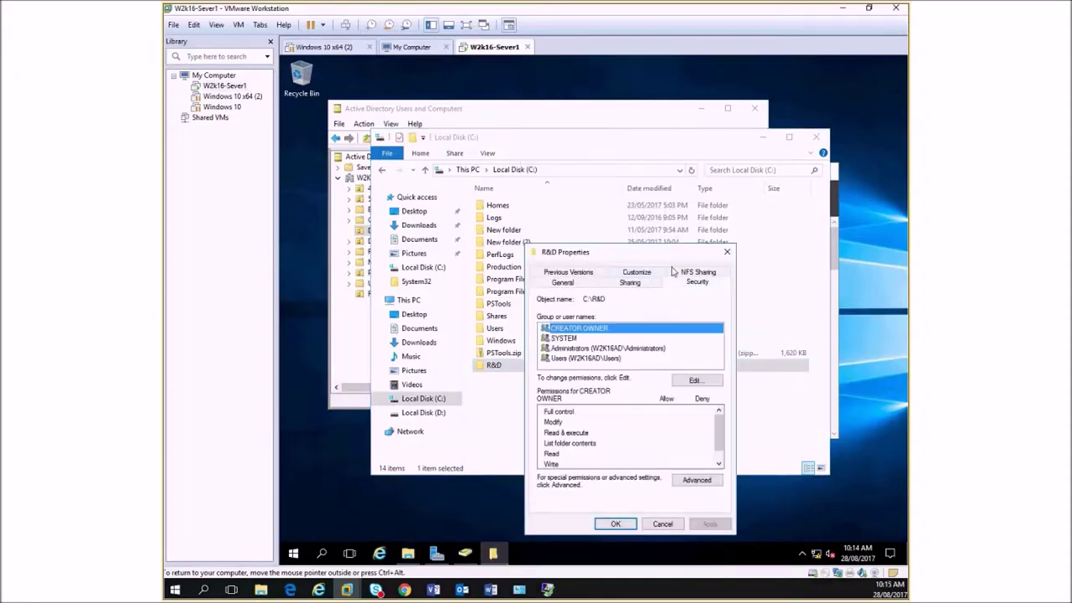
pyautogui.moveTo(627, 251); pyautogui.dragTo(524, 108)
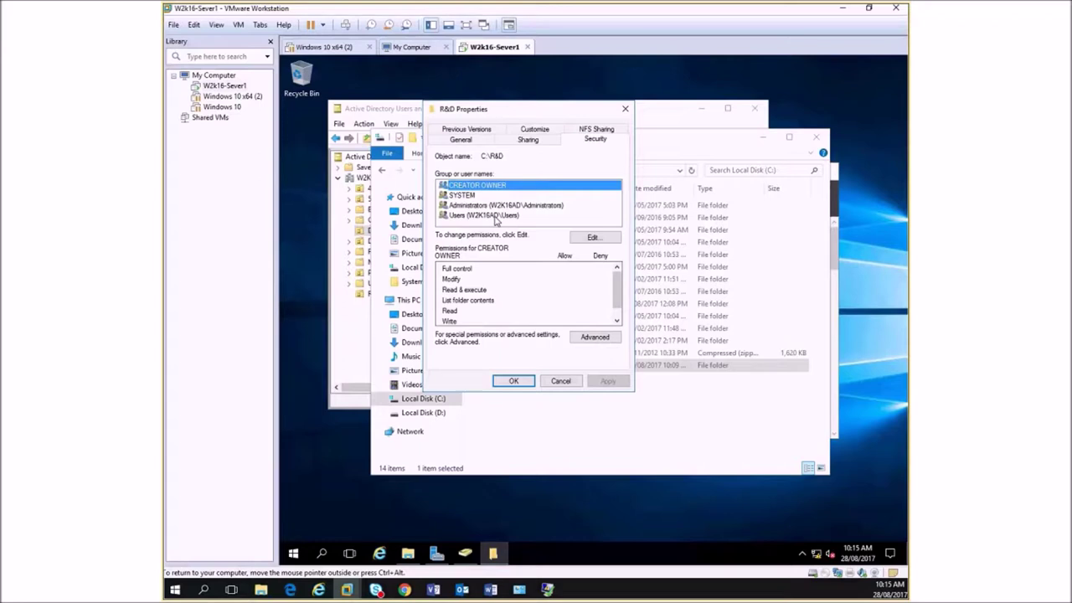
pyautogui.click(465, 218)
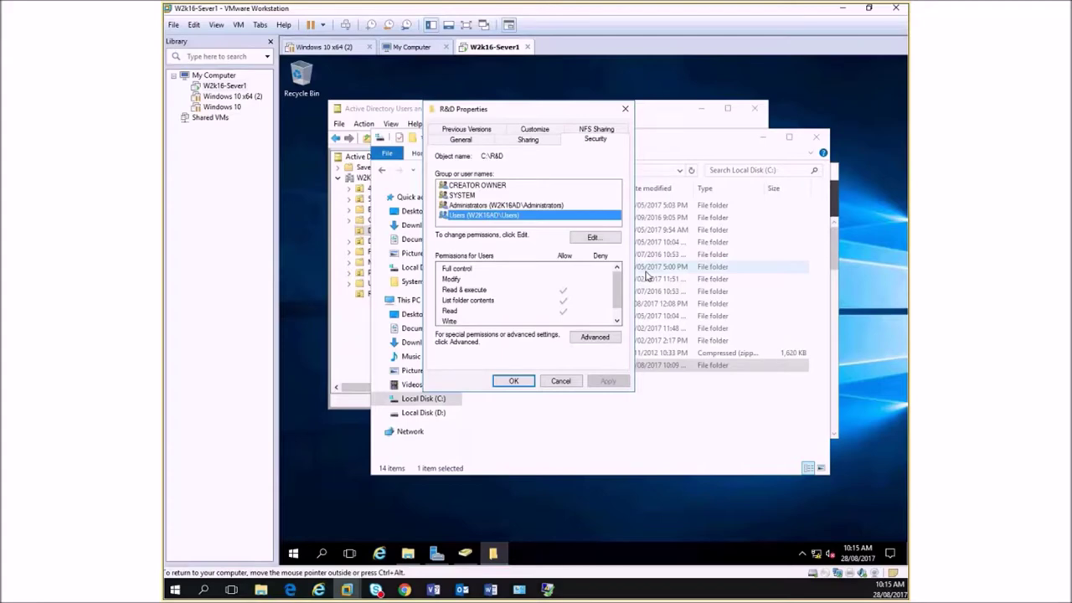
# Disable inheritance on R&D, converting inherited permissions into explicit ones.
pyautogui.click(596, 338)
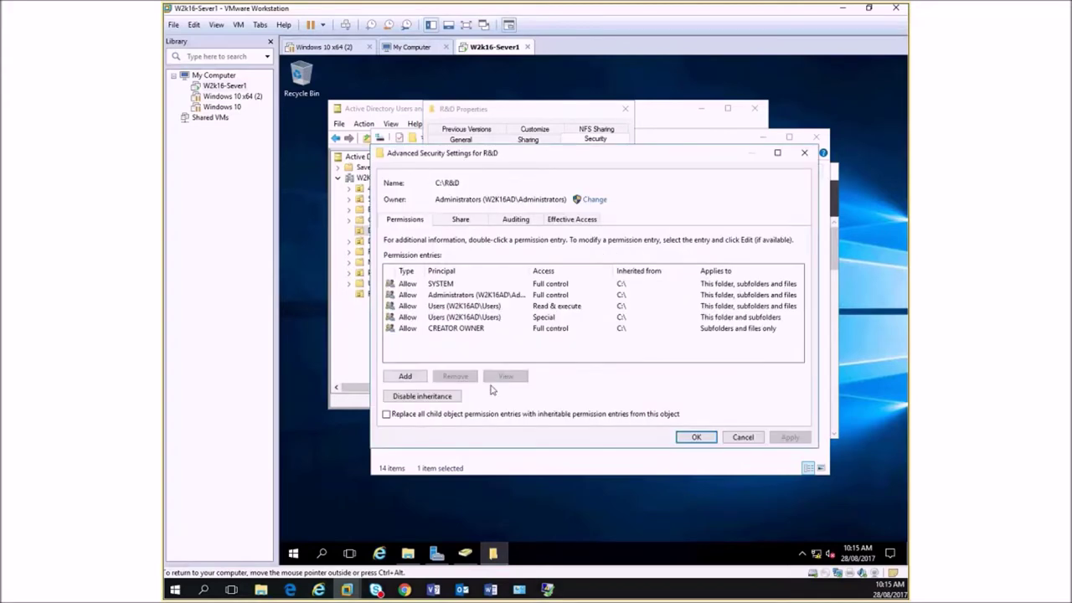
pyautogui.click(404, 396)
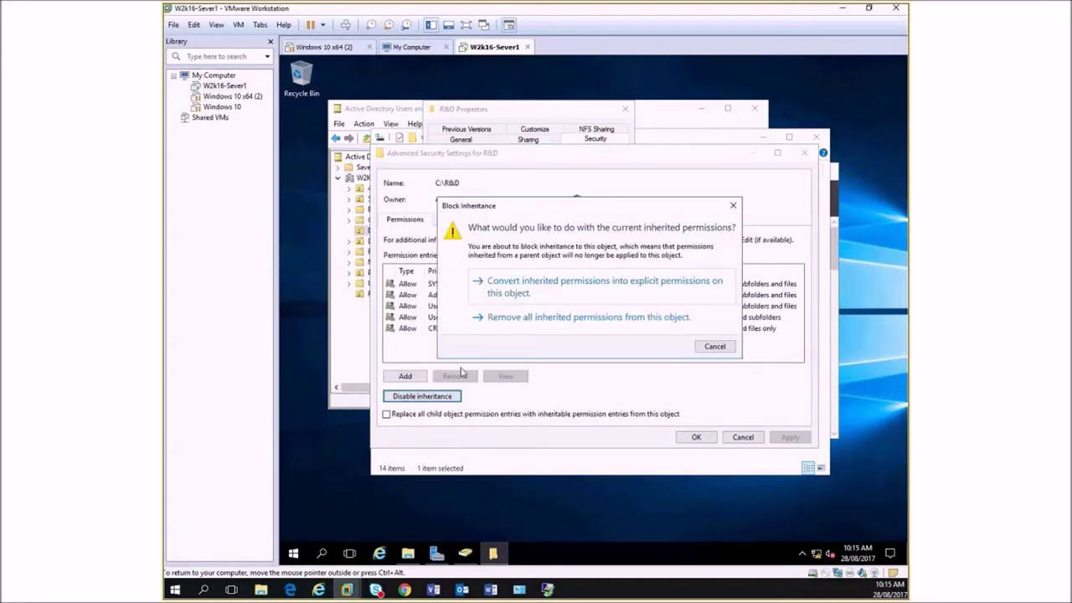
pyautogui.click(512, 289)
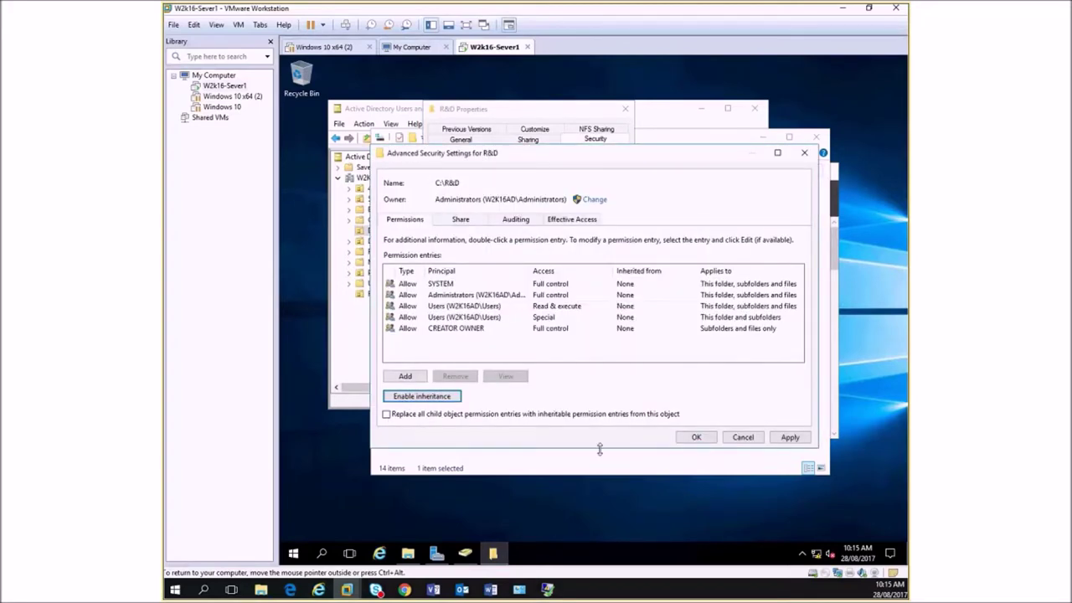
pyautogui.click(693, 438)
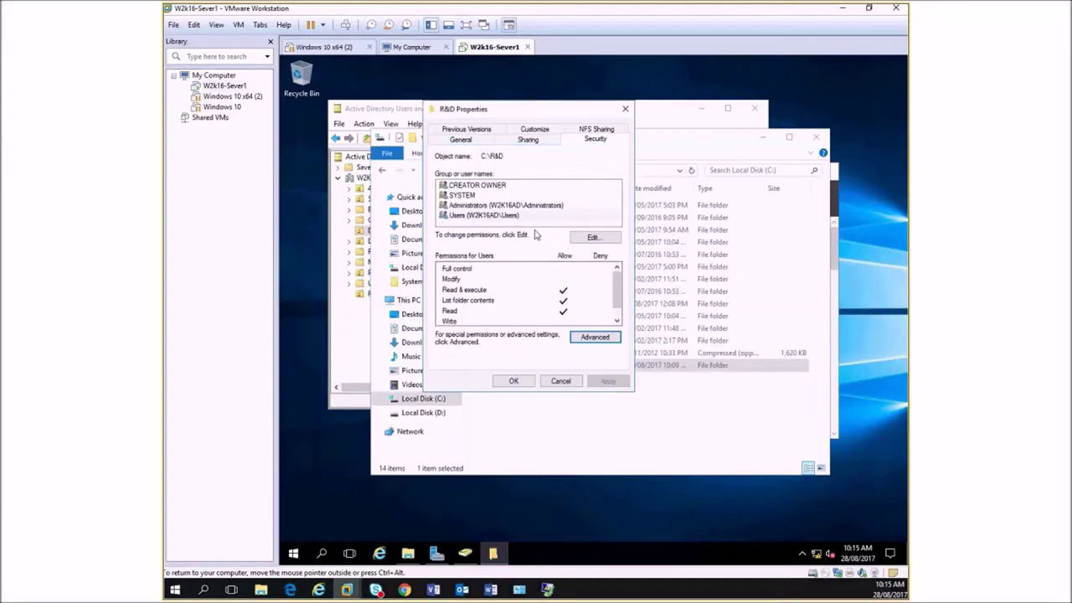
# Remove Users from the R&D permissions and add DL_R&D_M and DL_R&D_RWX.
pyautogui.click(592, 238)
pyautogui.click(596, 260)
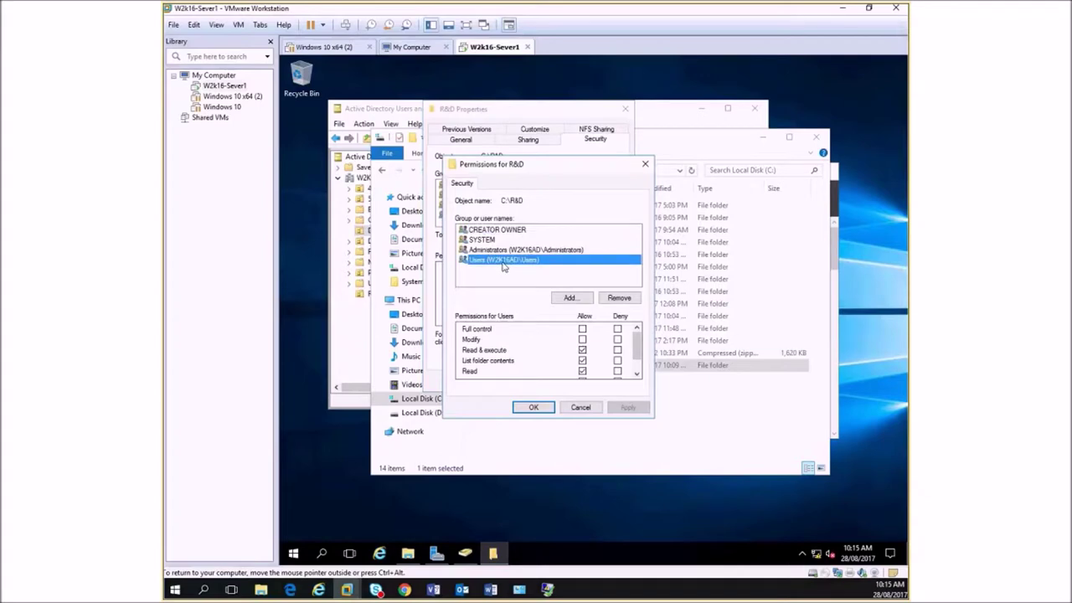
pyautogui.click(628, 300)
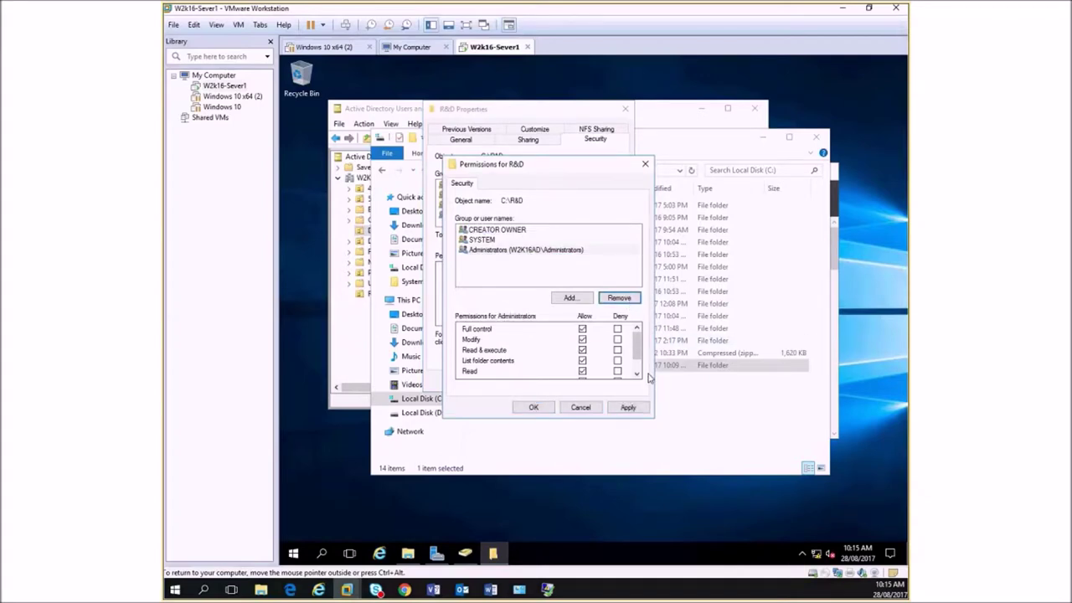
pyautogui.click(582, 299)
pyautogui.write('d')
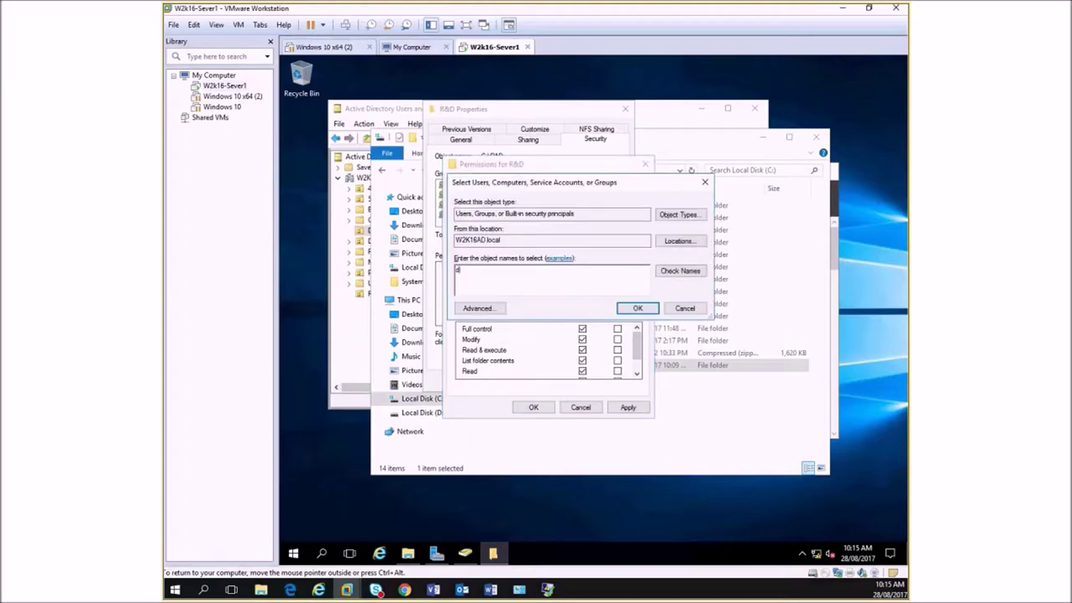
pyautogui.click(681, 271)
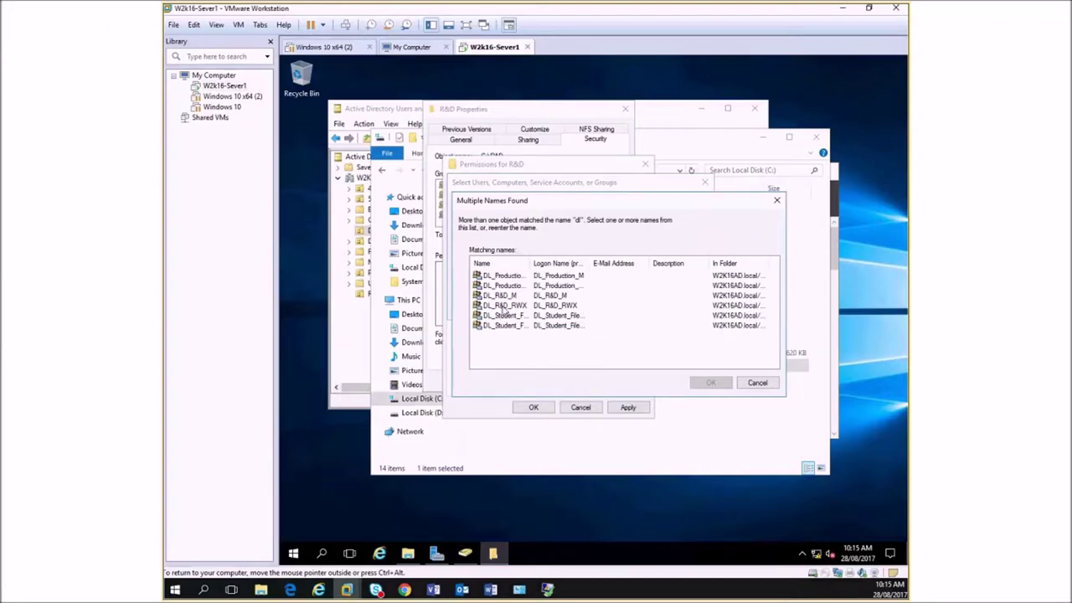
pyautogui.moveTo(502, 308); pyautogui.dragTo(505, 295)
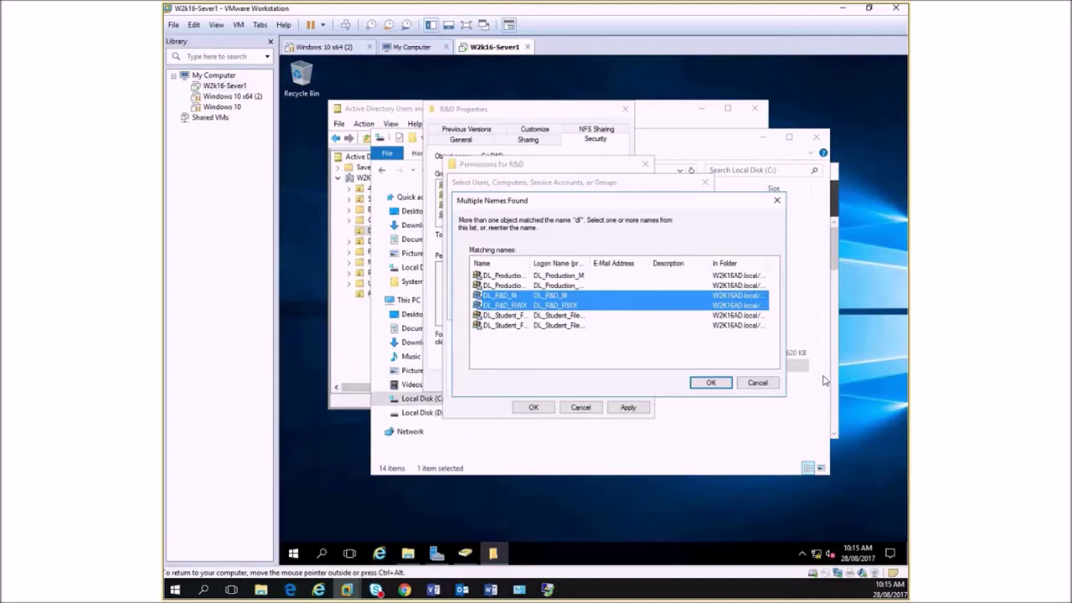
pyautogui.click(710, 383)
pyautogui.click(636, 309)
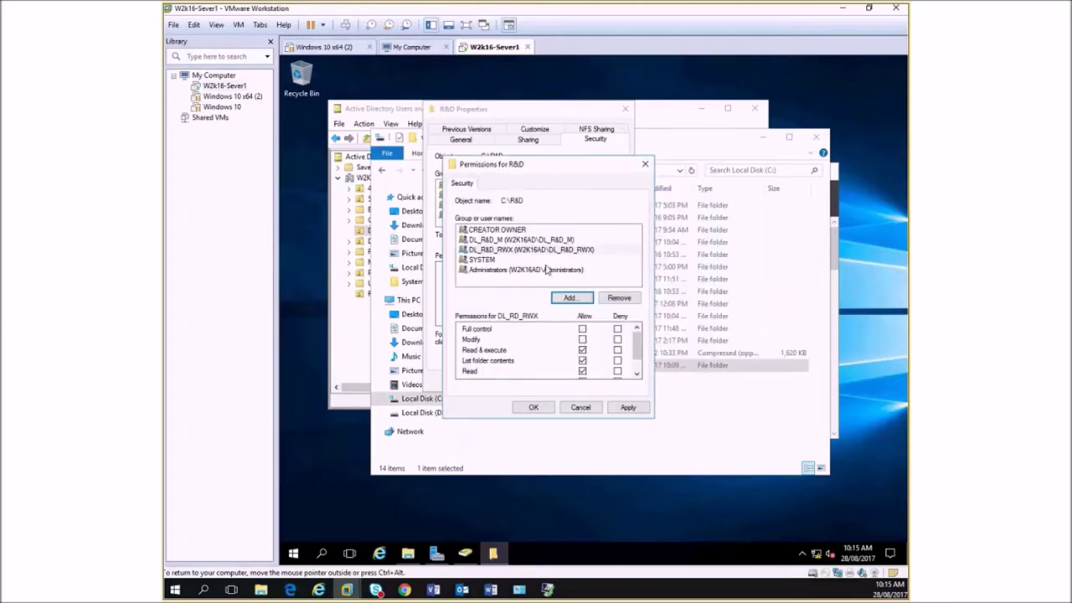
# Allow Write for DL_R&D_RWX and Modify for DL_R&D_M, and save.
pyautogui.click(546, 250)
pyautogui.scroll(-1, 583, 351)
pyautogui.click(584, 362)
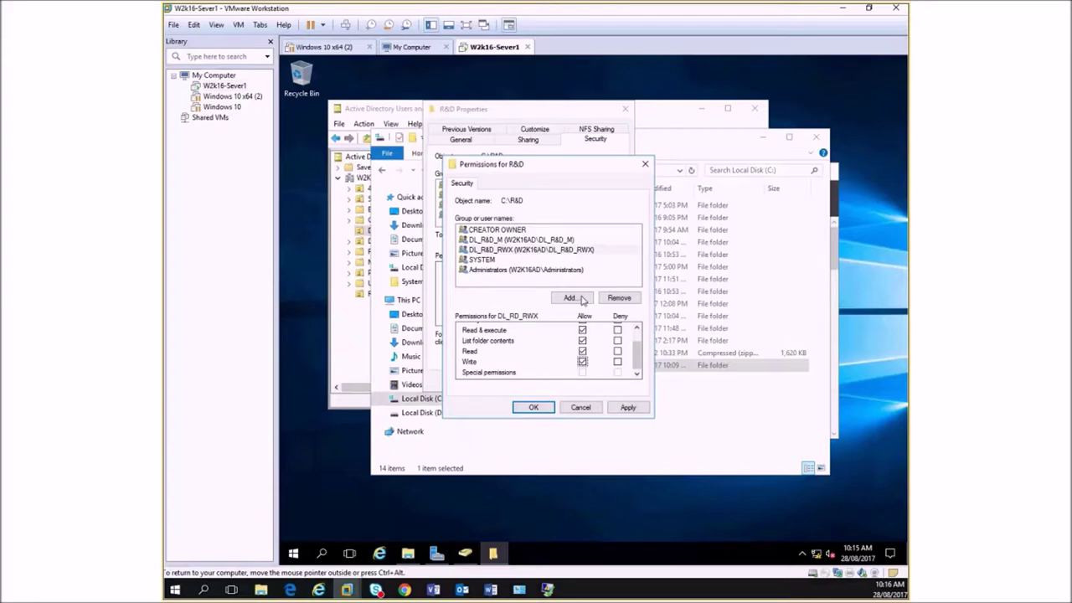
pyautogui.click(549, 240)
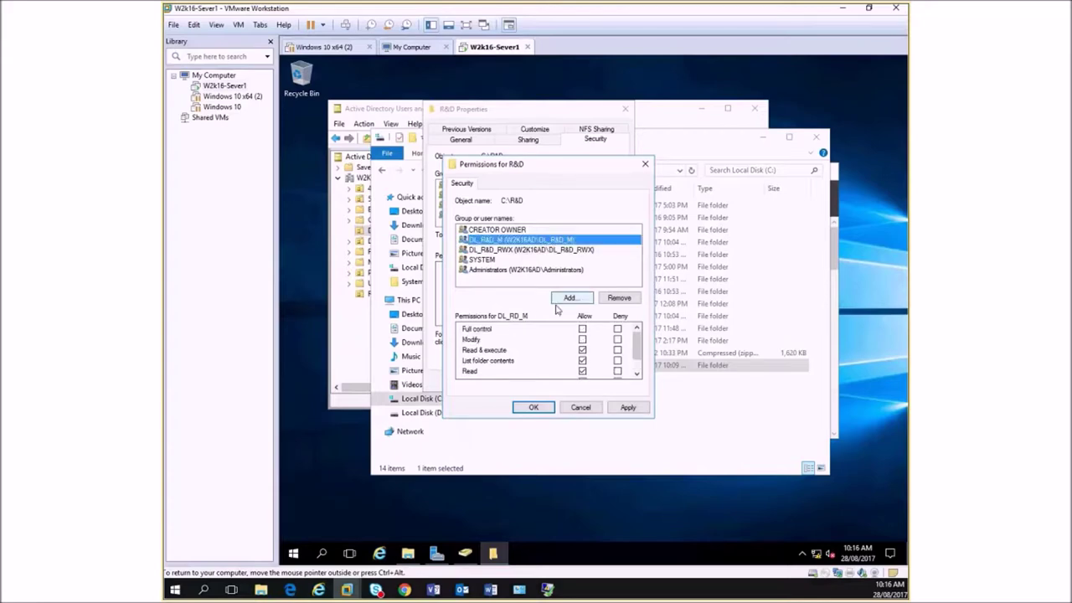
pyautogui.click(582, 340)
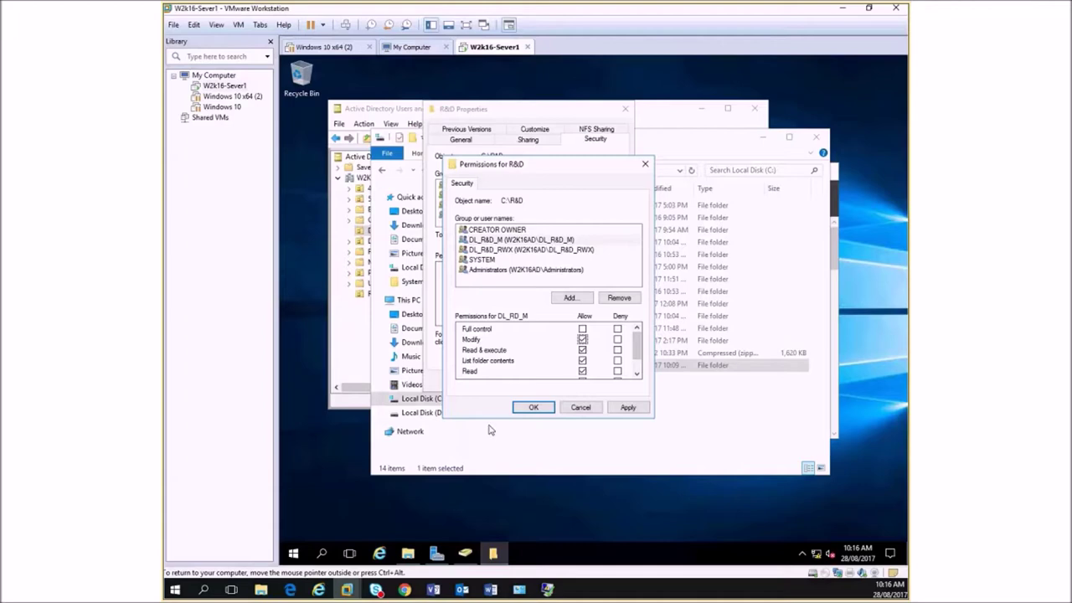
pyautogui.click(540, 408)
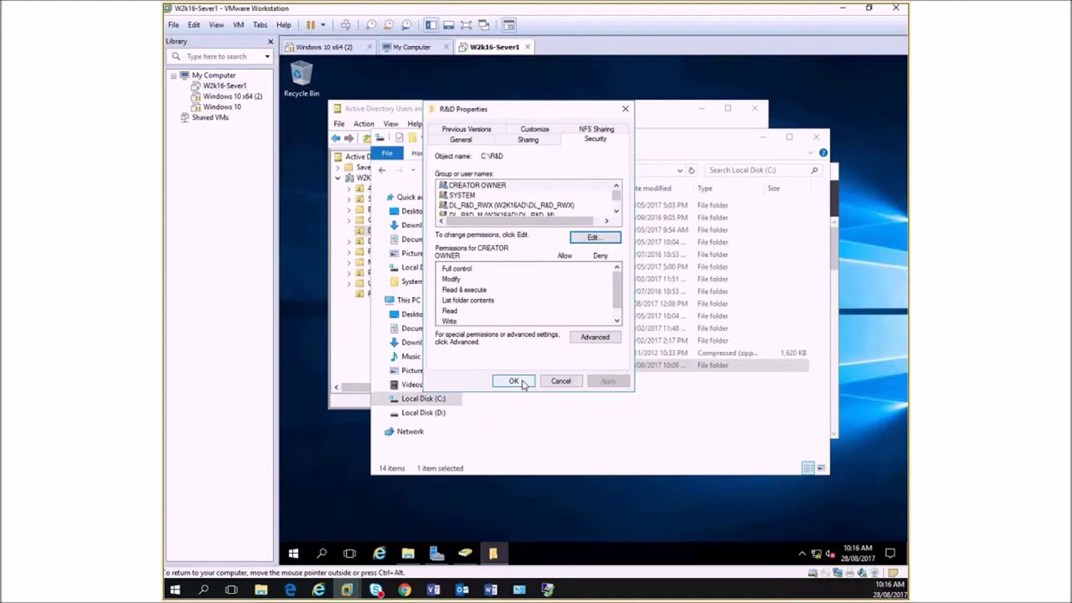
# Close the R&D properties and create a new folder ED_Docs on Local Disk (C:).
pyautogui.click(515, 381)
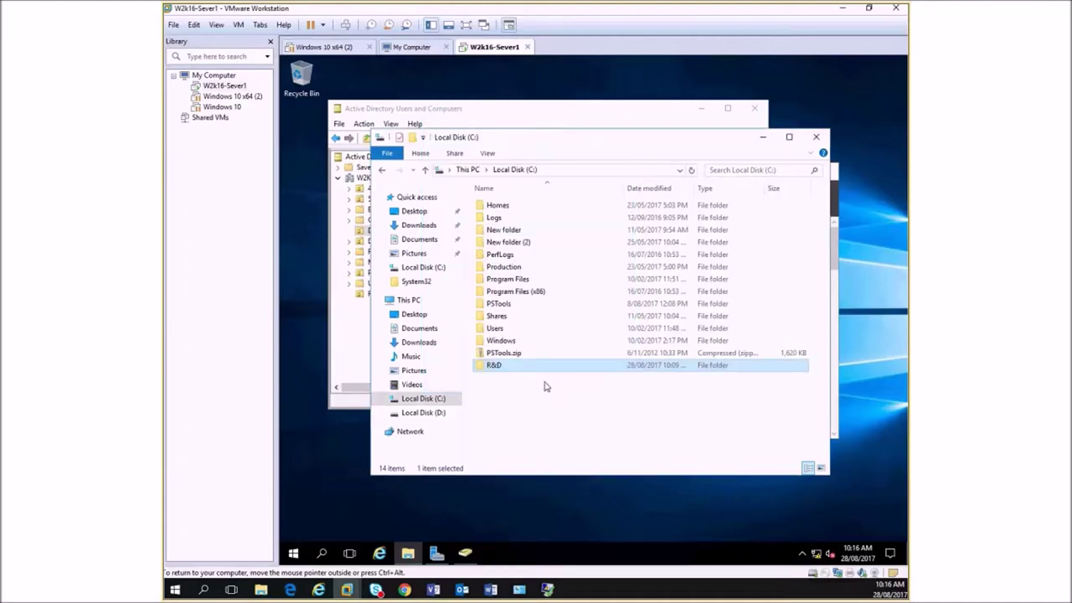
pyautogui.click(355, 383)
pyautogui.click(517, 443)
pyautogui.rightClick(518, 423)
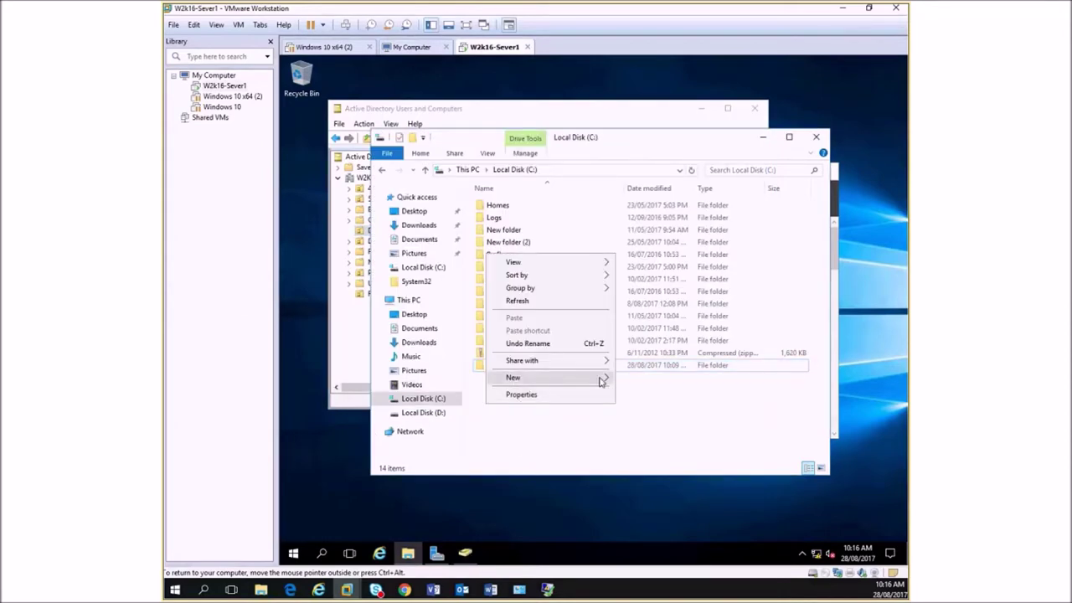
pyautogui.moveTo(599, 381)
pyautogui.click(644, 378)
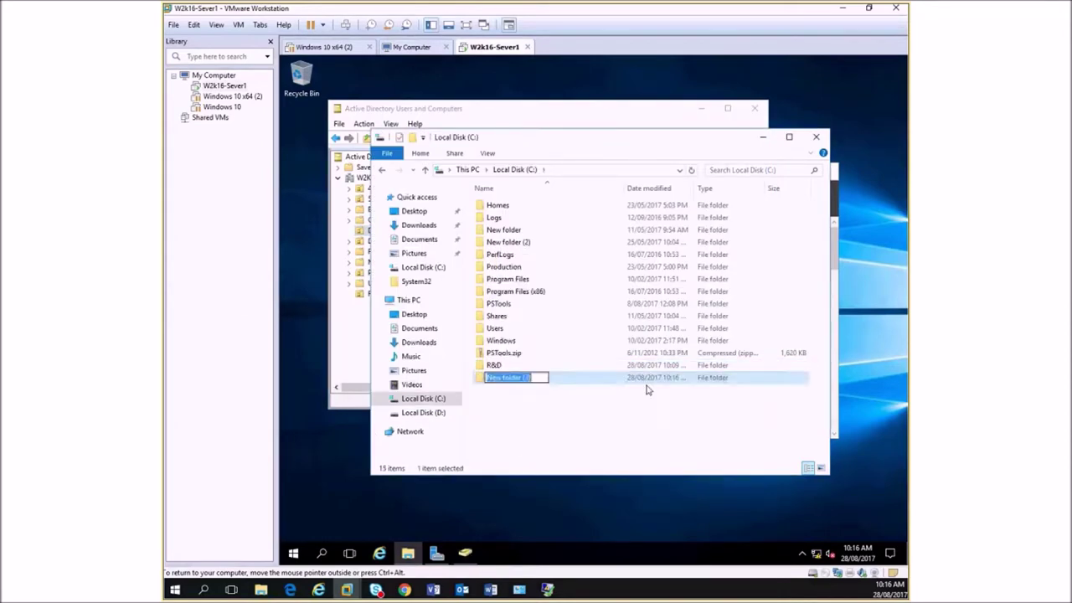
pyautogui.write('ED_Docs')
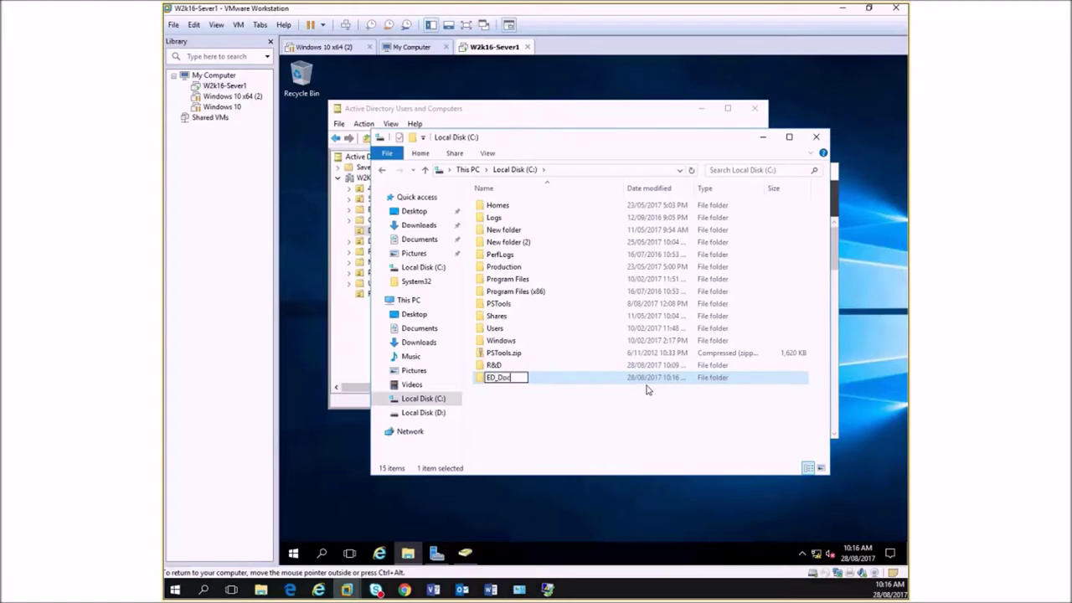
pyautogui.click(491, 411)
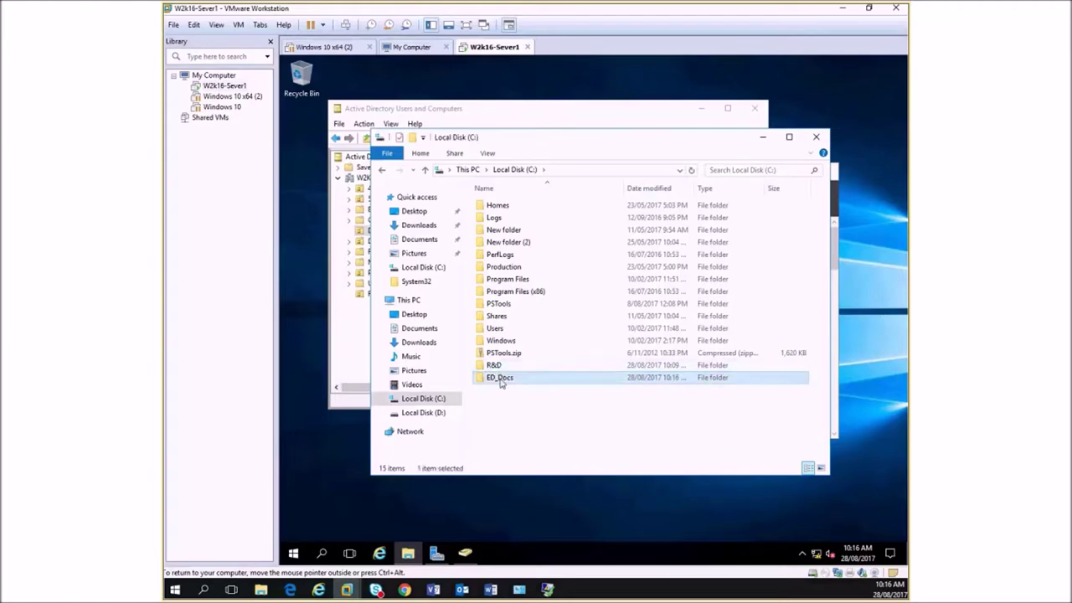
# Share the ED_Docs folder through Advanced Sharing, reviewing its share permissions.
pyautogui.rightClick(499, 377)
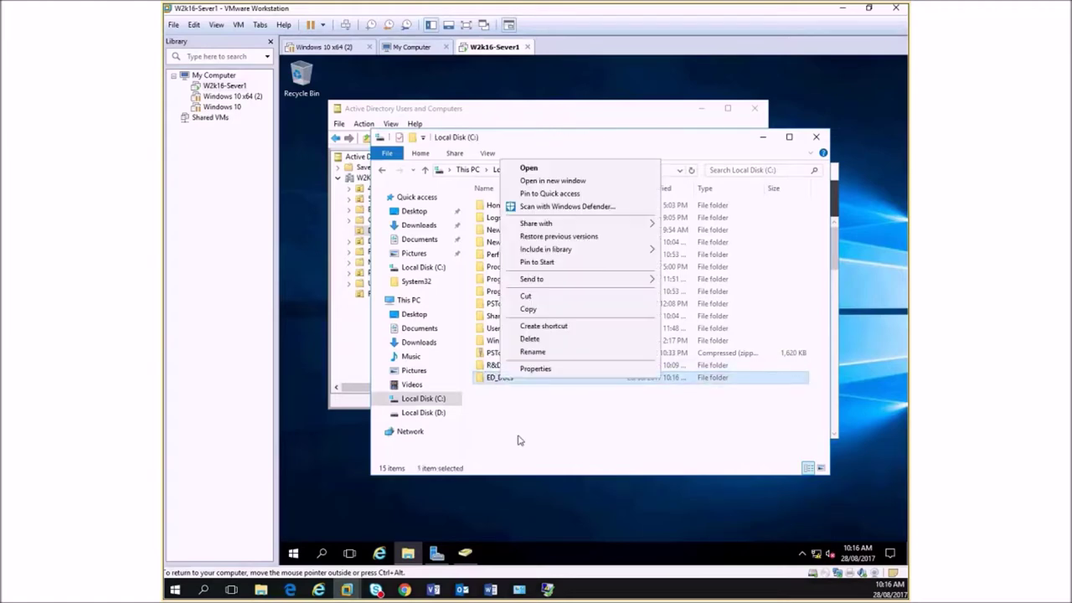
pyautogui.click(553, 368)
pyautogui.click(578, 425)
pyautogui.click(521, 292)
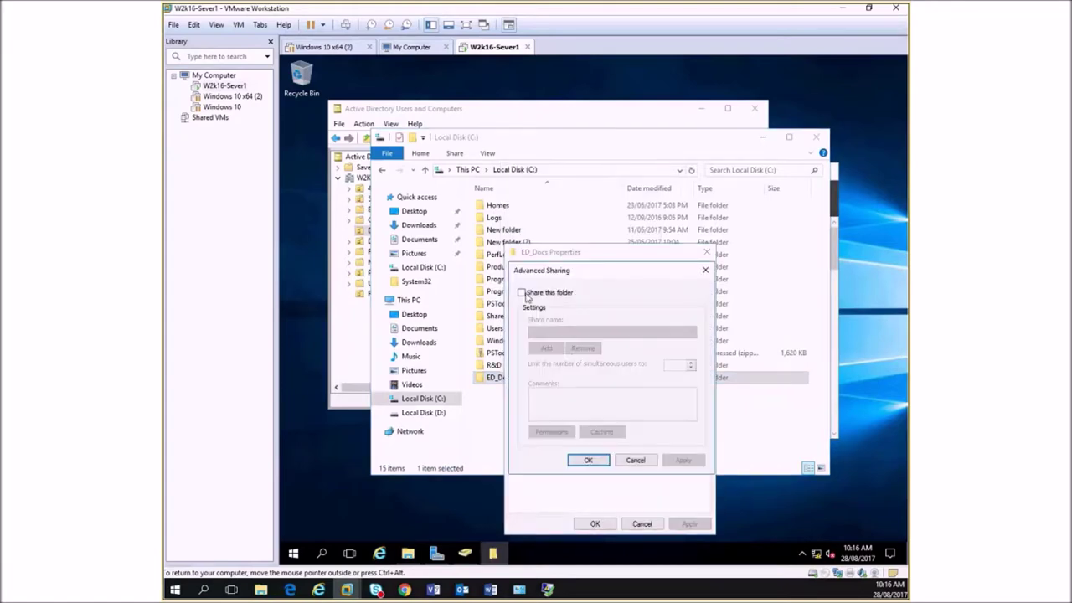
pyautogui.click(552, 432)
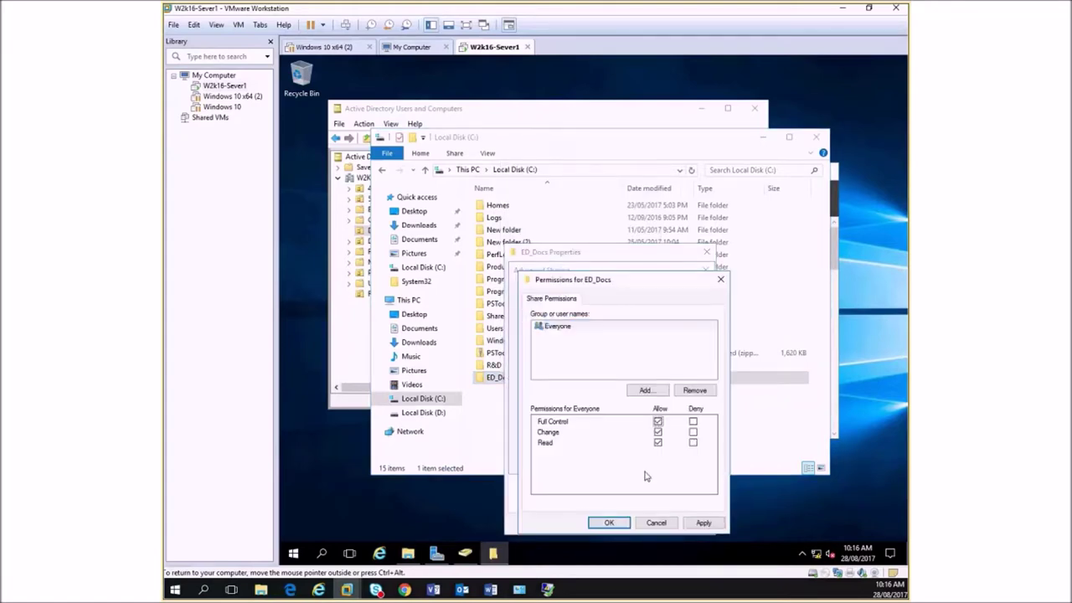
pyautogui.click(615, 523)
pyautogui.click(589, 460)
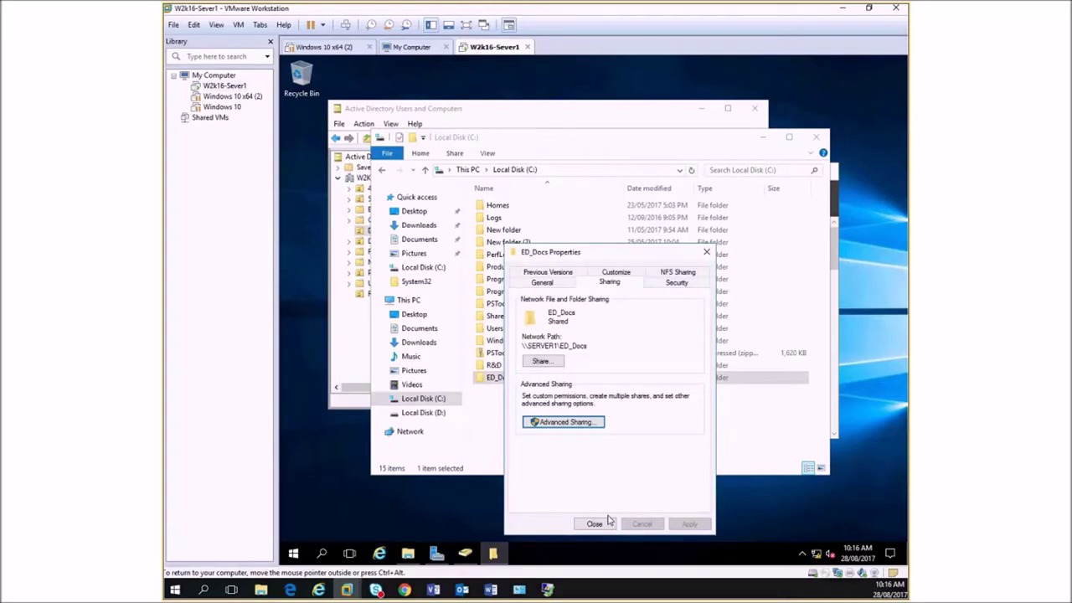
pyautogui.click(594, 524)
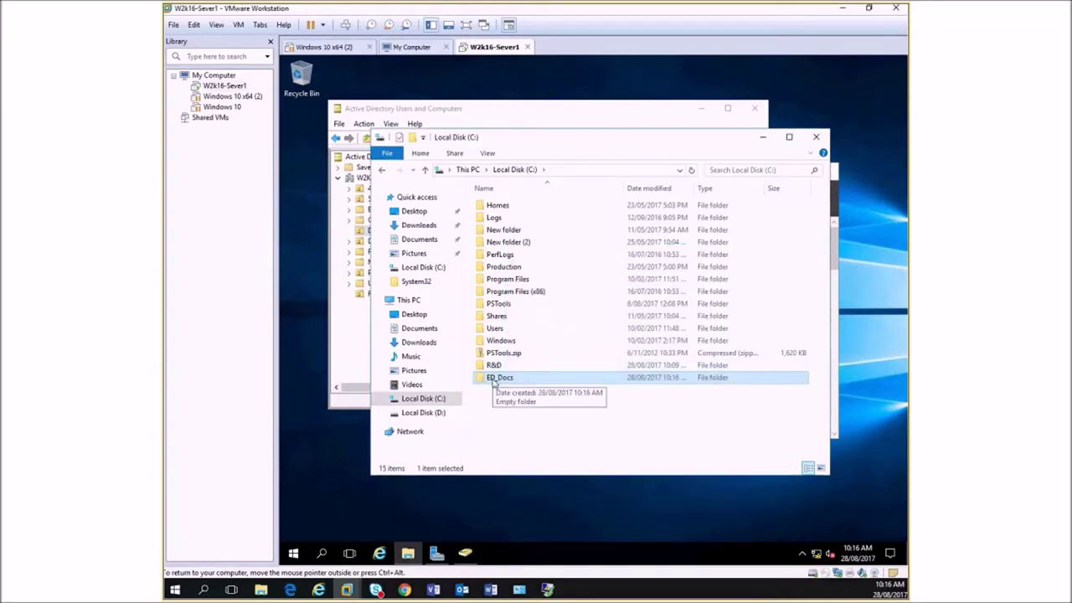
# Rename the ED_Docs folder to EC_Docs.
pyautogui.click(495, 378)
pyautogui.click(495, 379)
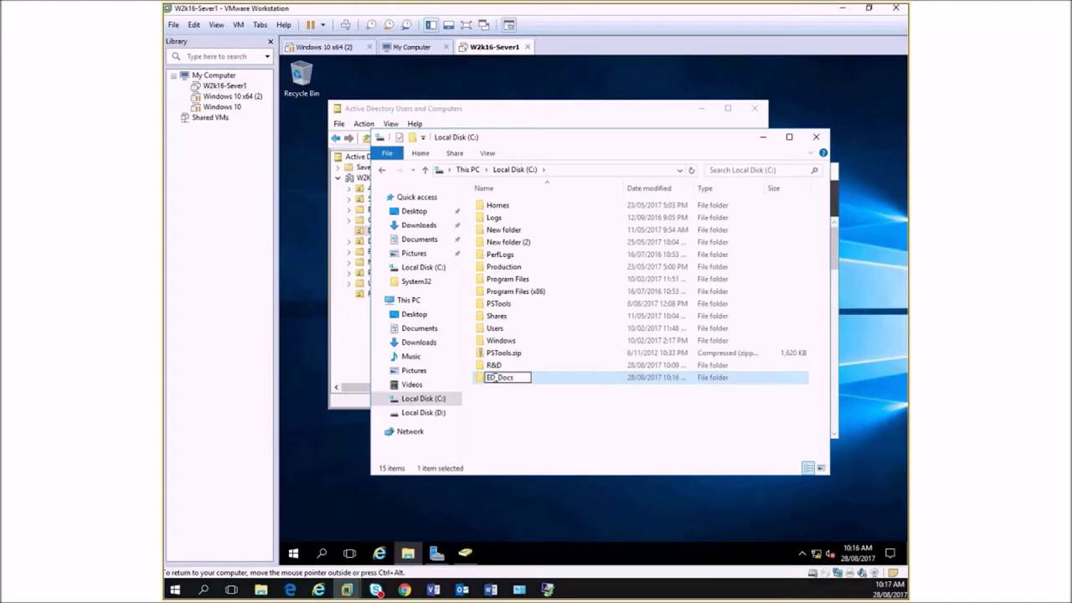
pyautogui.press('BackSpace')
pyautogui.write('C')
pyautogui.press('Return')
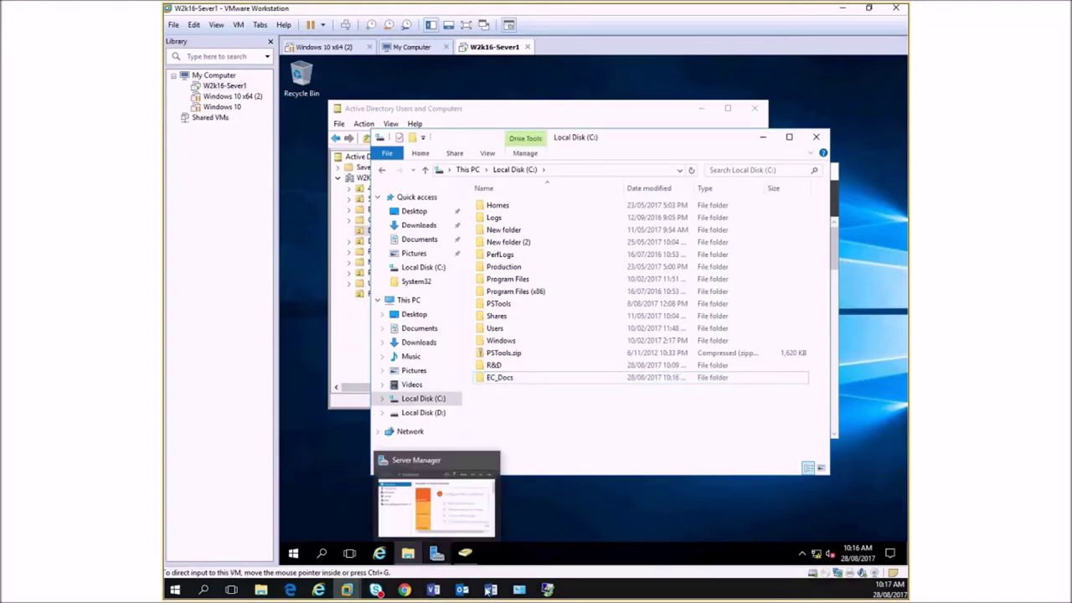
pyautogui.click(486, 587)
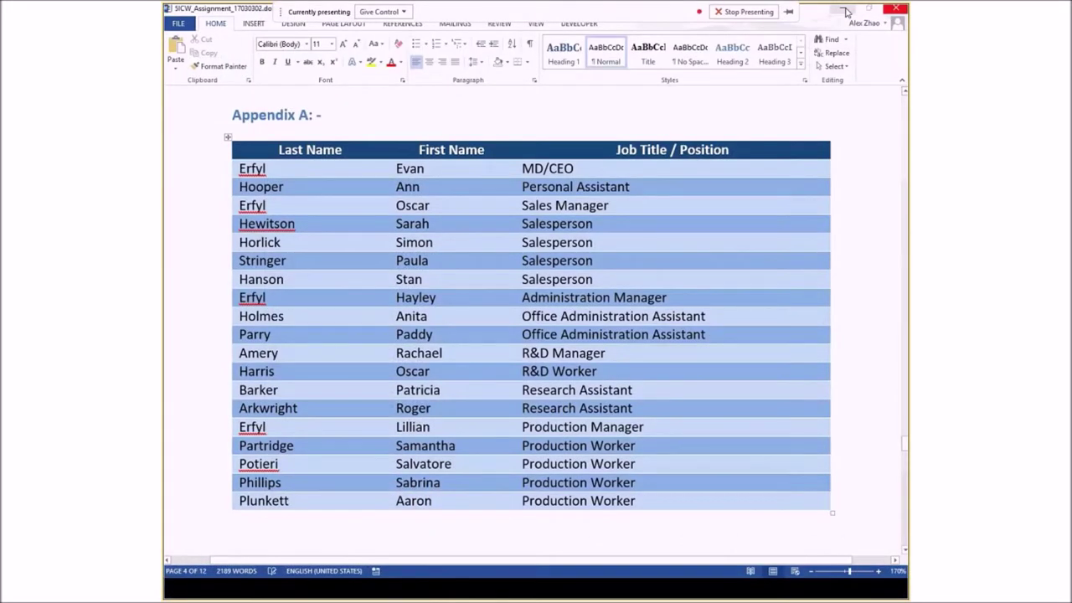
# Minimise the Word document after reviewing the Appendix A staff table.
pyautogui.click(844, 10)
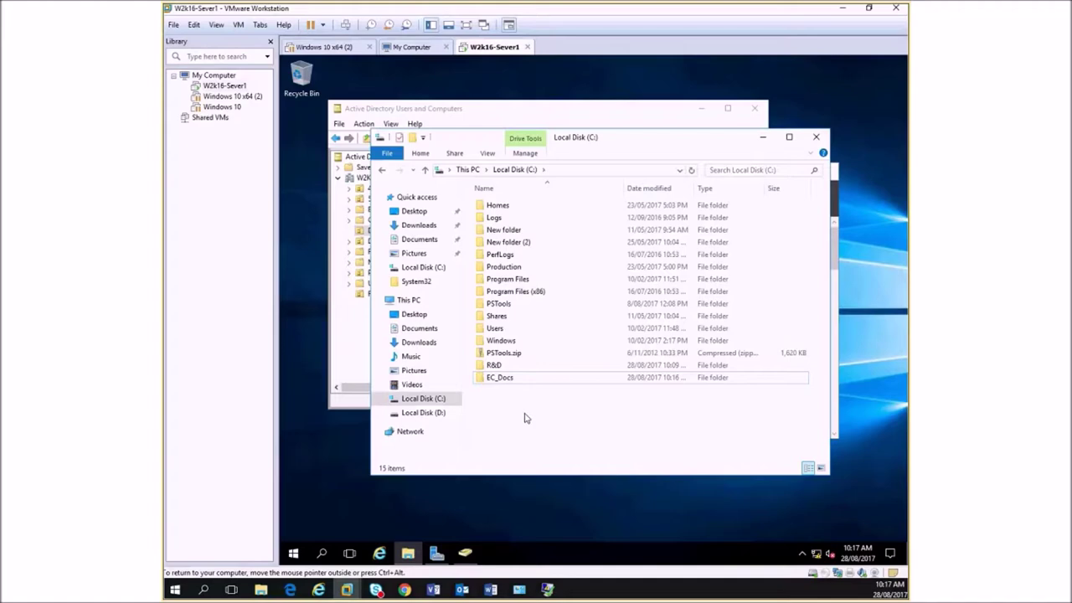
# Create the domain local security group DL_EC_DOCS_RX in DL_Groups.
pyautogui.click(464, 553)
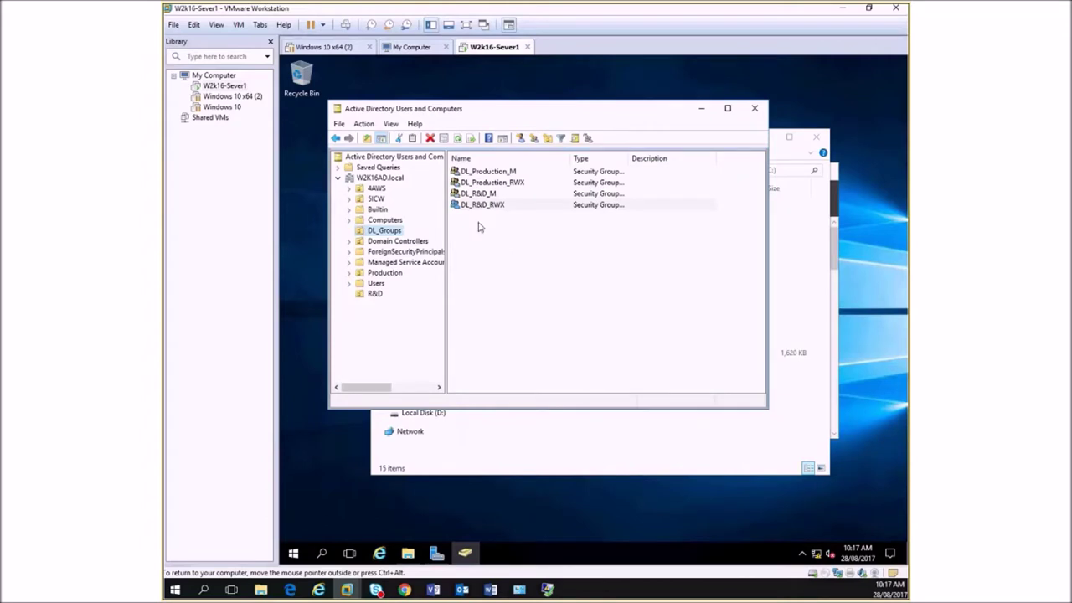
pyautogui.press('F2')
pyautogui.click(534, 137)
pyautogui.click(359, 253)
pyautogui.click(381, 190)
pyautogui.write('DL')
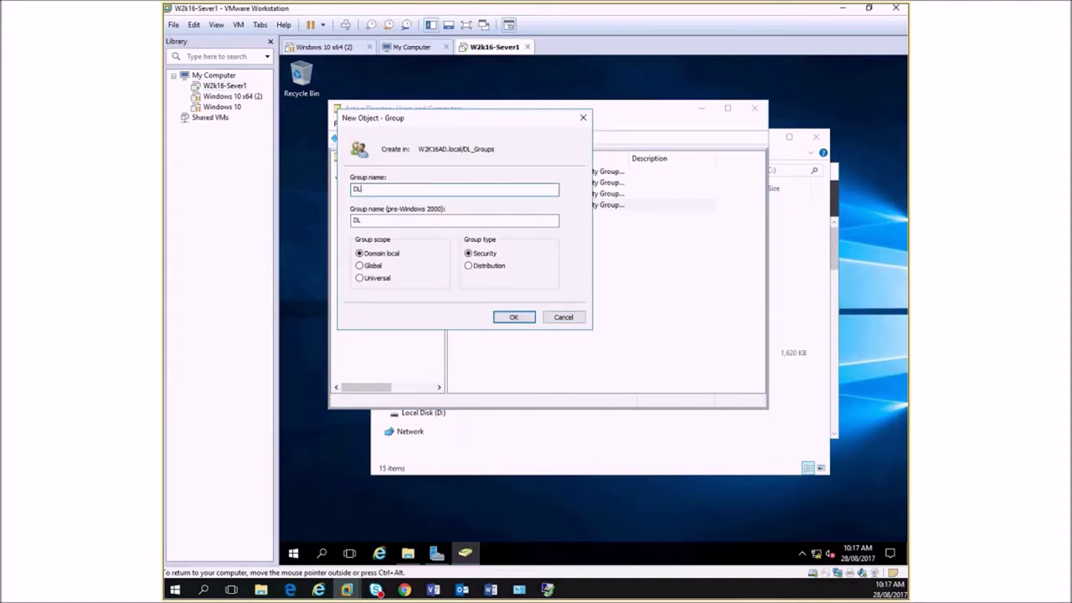
pyautogui.write('_EC')
pyautogui.write('CS')
pyautogui.click(374, 190)
pyautogui.write('_EC_')
pyautogui.write('RX')
pyautogui.click(513, 317)
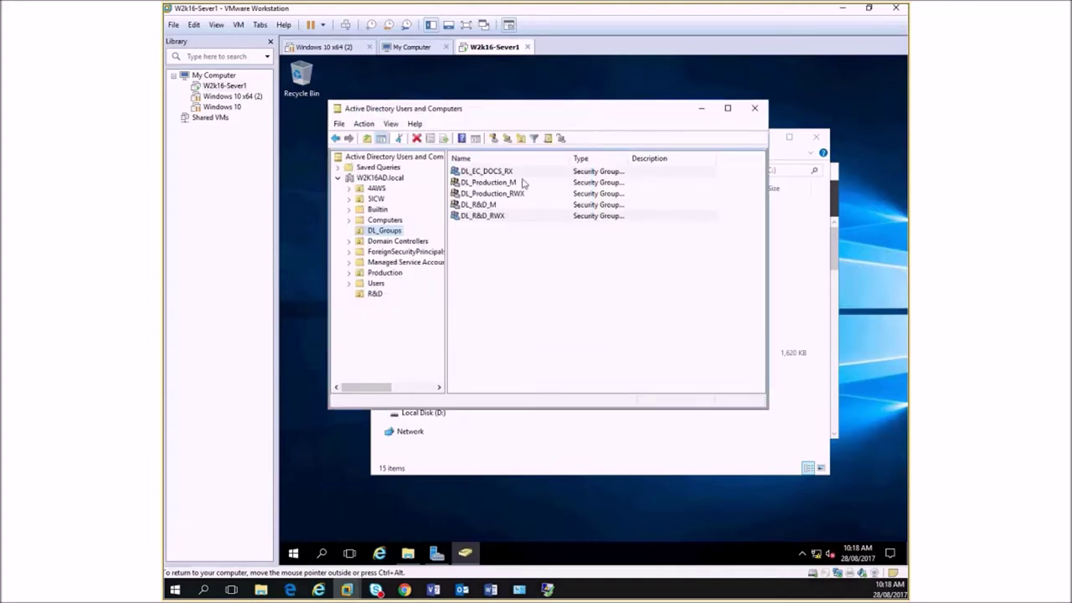
# Create the domain local security group DL_EC_DOCS_M in DL_Groups.
pyautogui.click(507, 138)
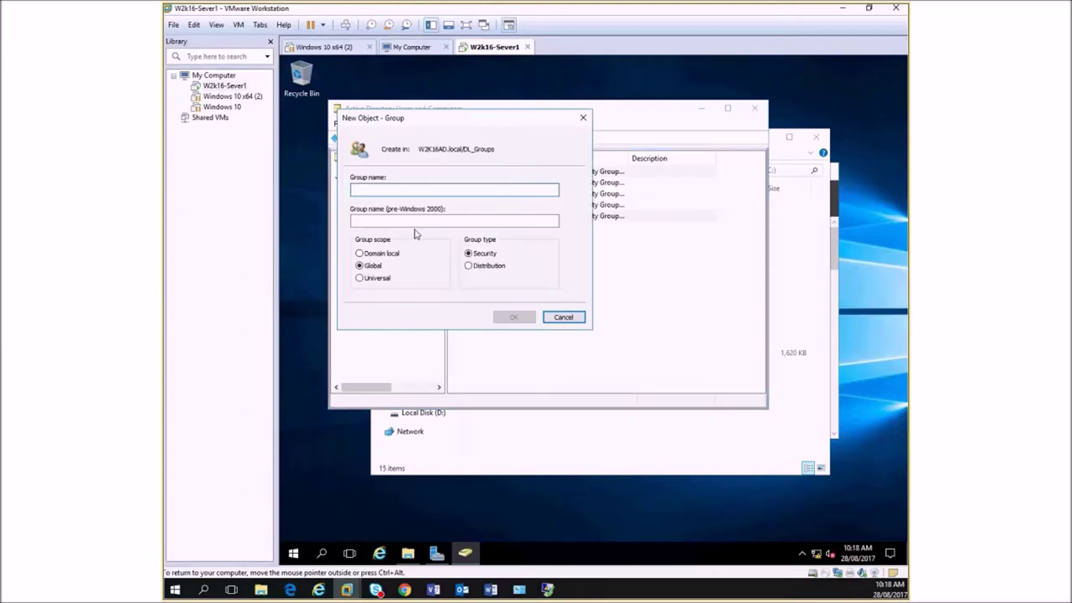
pyautogui.click(371, 188)
pyautogui.write('DL')
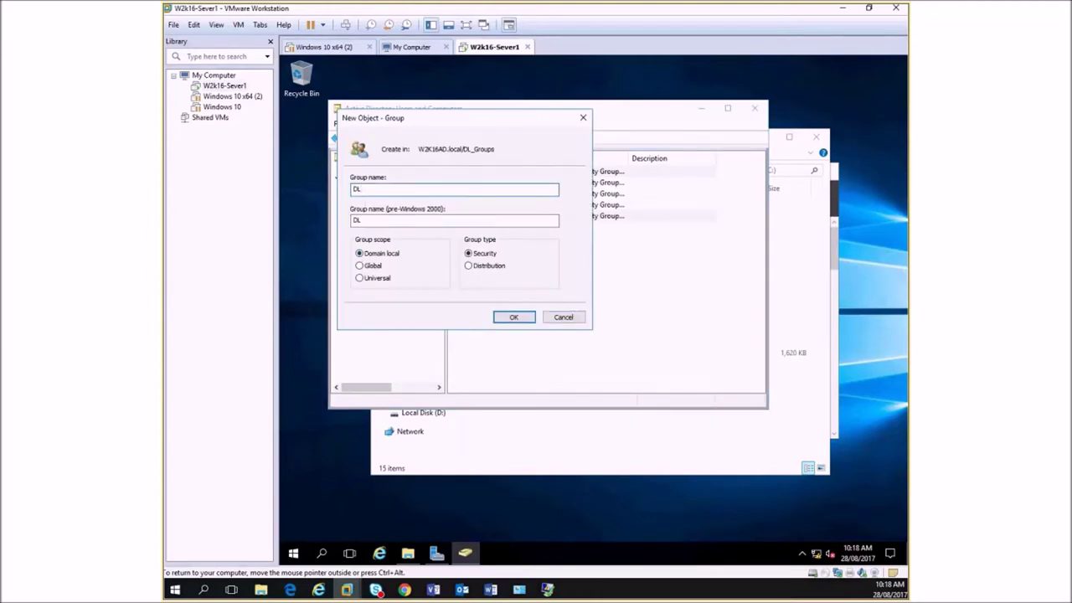
pyautogui.write('_EC_DOCS_M')
pyautogui.click(510, 317)
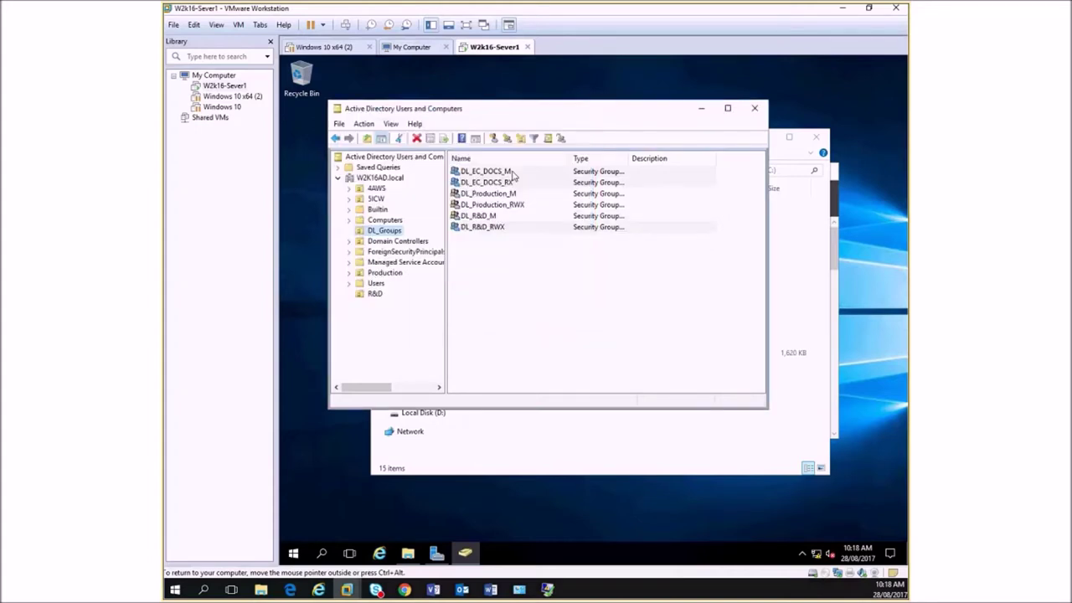
# Review the current members of the DL_EC_DOCS_M group in its properties.
pyautogui.click(514, 172)
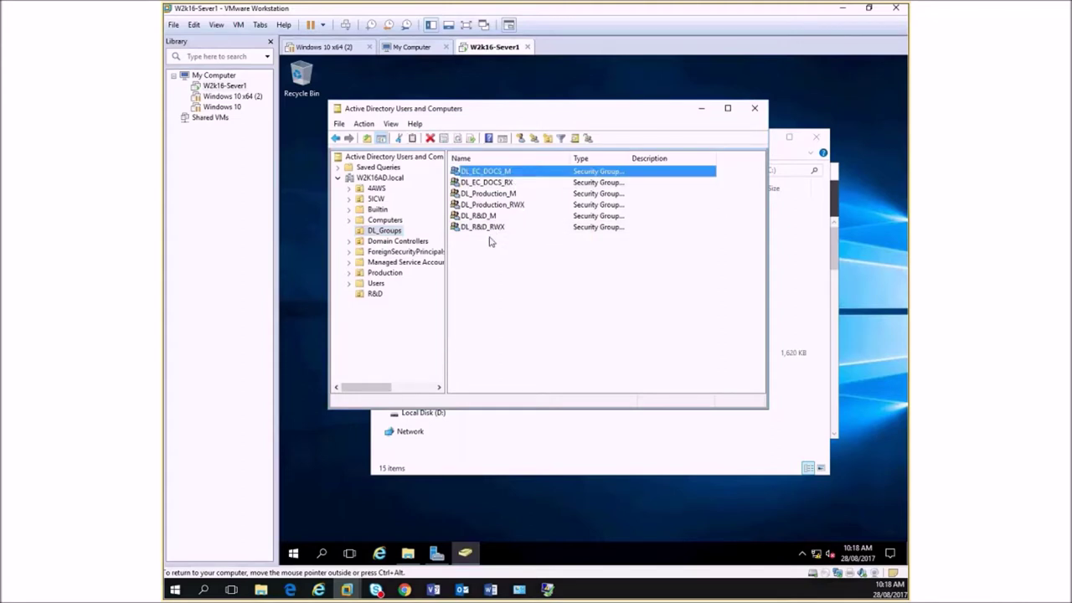
pyautogui.click(553, 292)
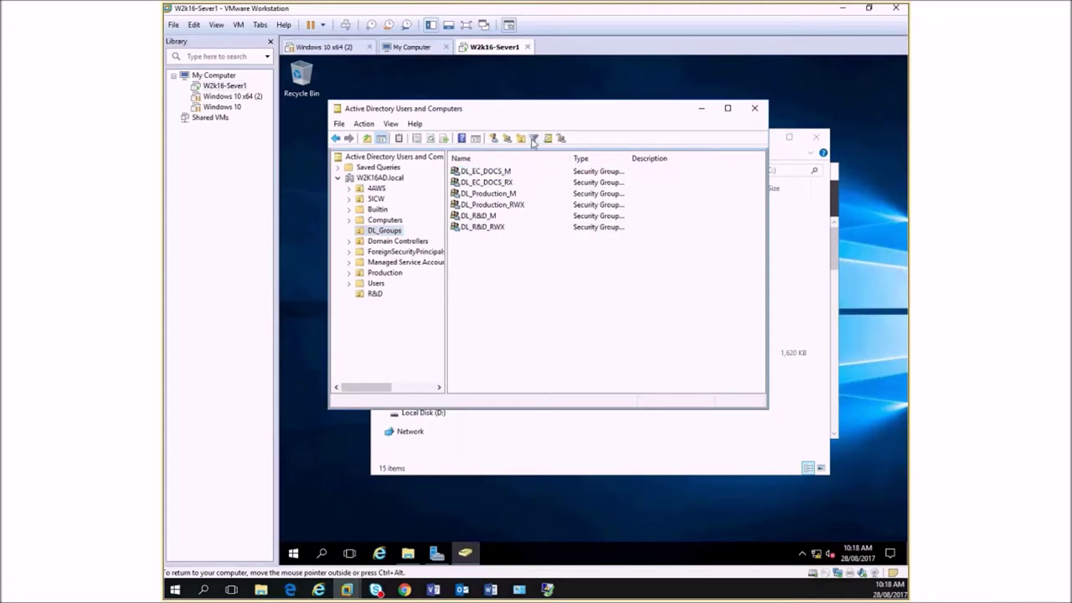
pyautogui.rightClick(503, 172)
pyautogui.click(525, 180)
pyautogui.click(569, 249)
pyautogui.rightClick(518, 175)
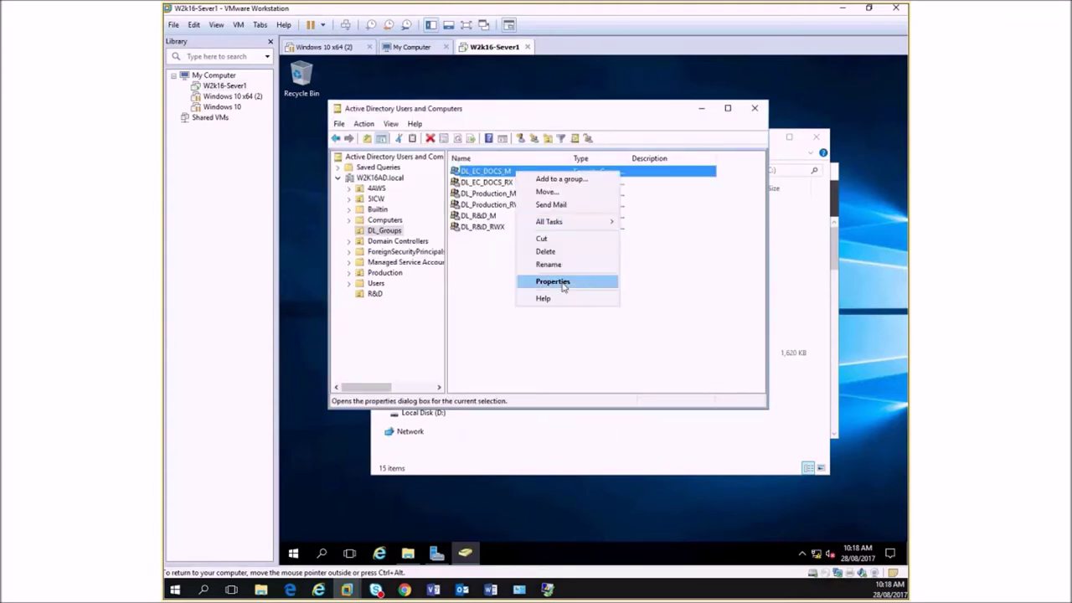
pyautogui.click(553, 282)
pyautogui.click(478, 125)
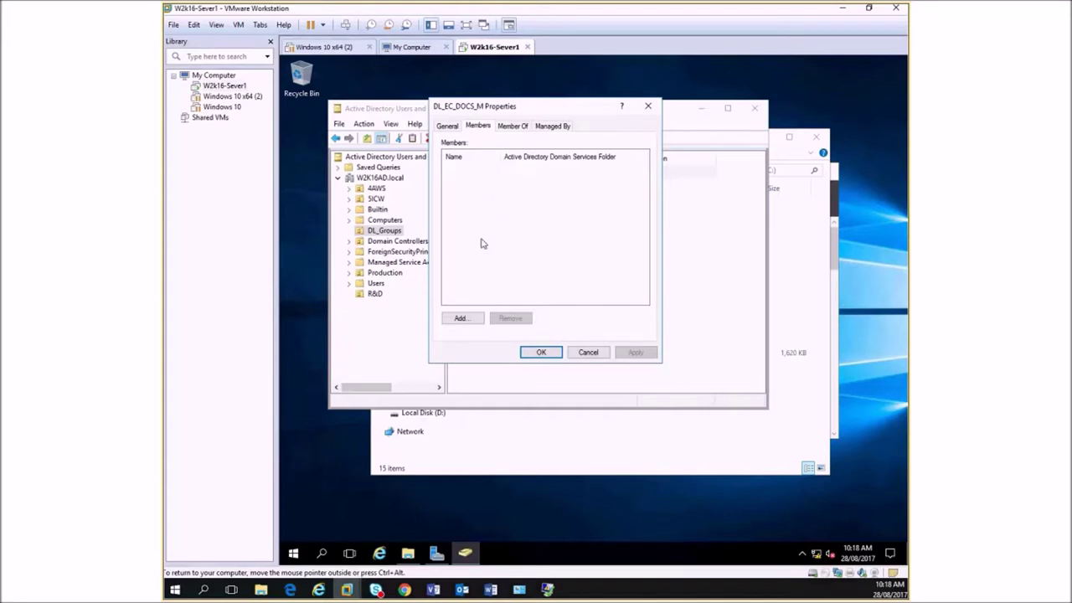
pyautogui.press('Escape')
# Create an 'Office Administration' organizational unit in the W2K16AD.local domain.
pyautogui.click(381, 179)
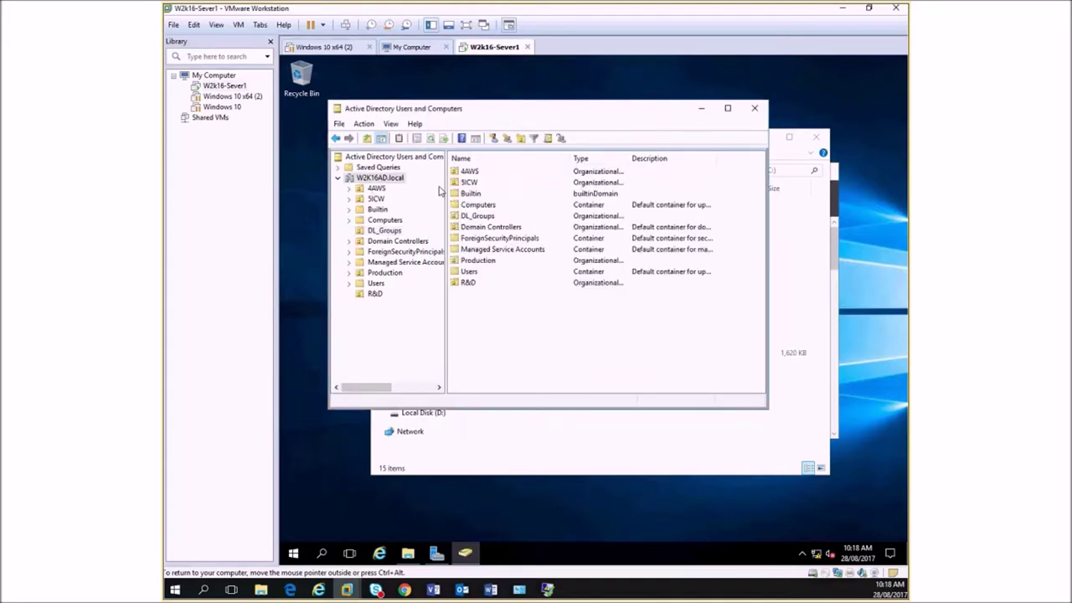
pyautogui.click(520, 138)
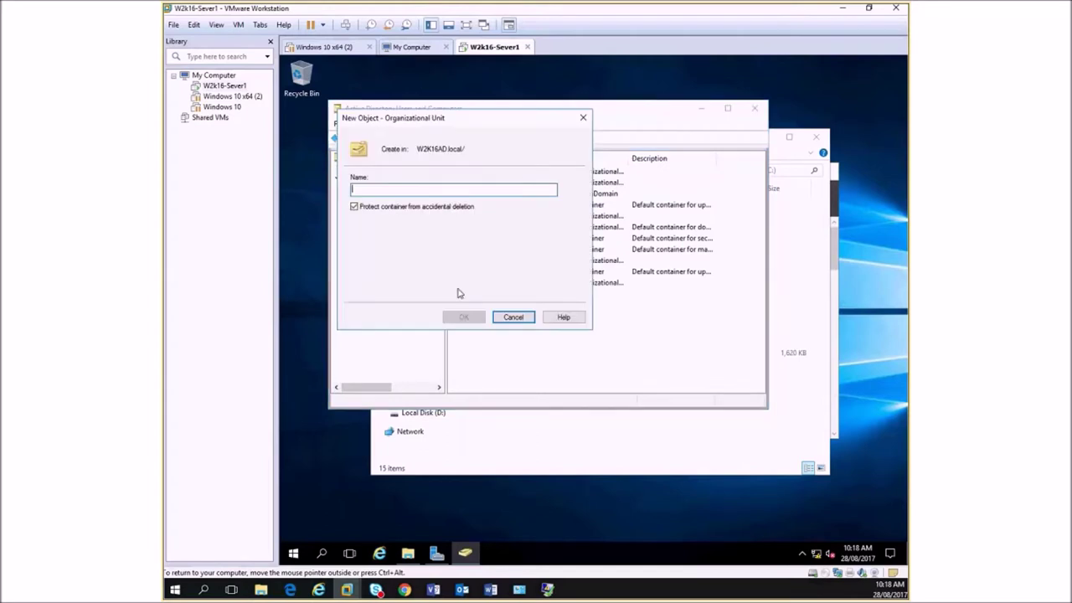
pyautogui.write('O')
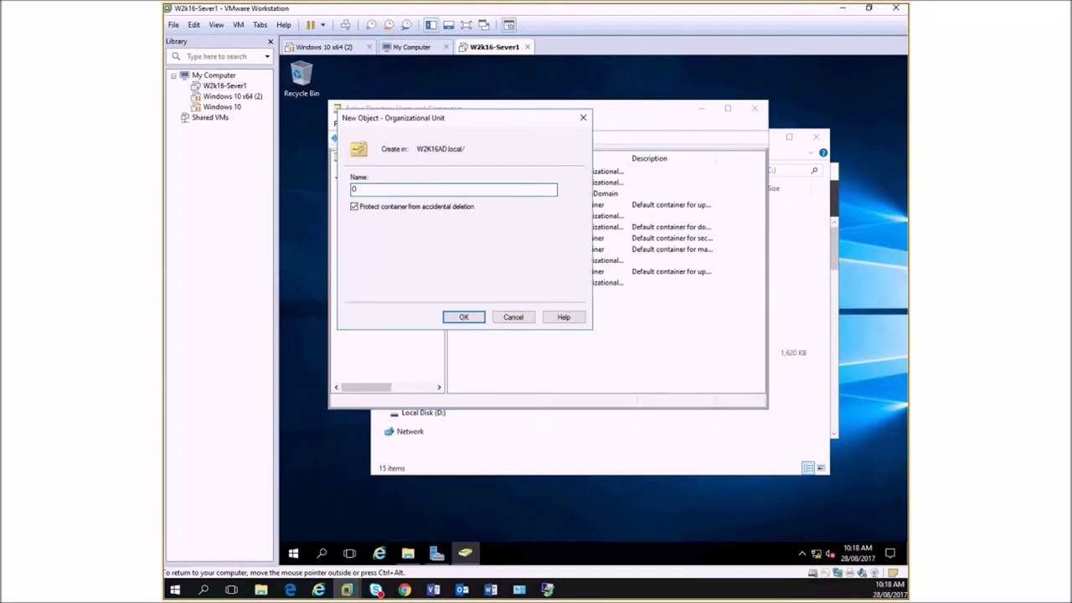
pyautogui.write('ffice Administration')
pyautogui.click(463, 316)
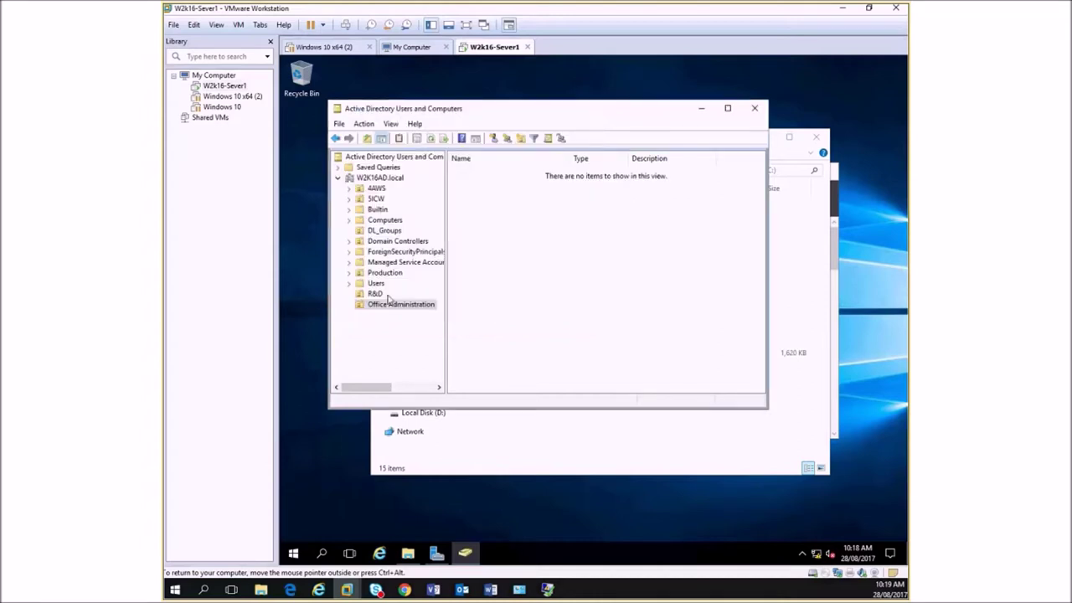
# Create global groups GG_OA_Staff and GG_OA_Manager in Office Administration.
pyautogui.click(506, 139)
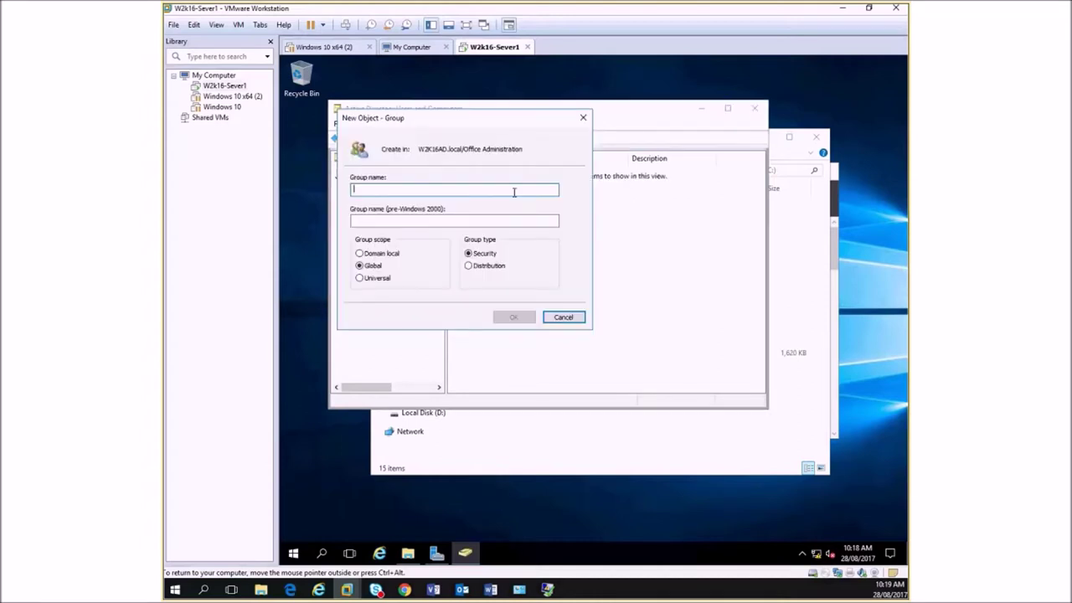
pyautogui.write('GG')
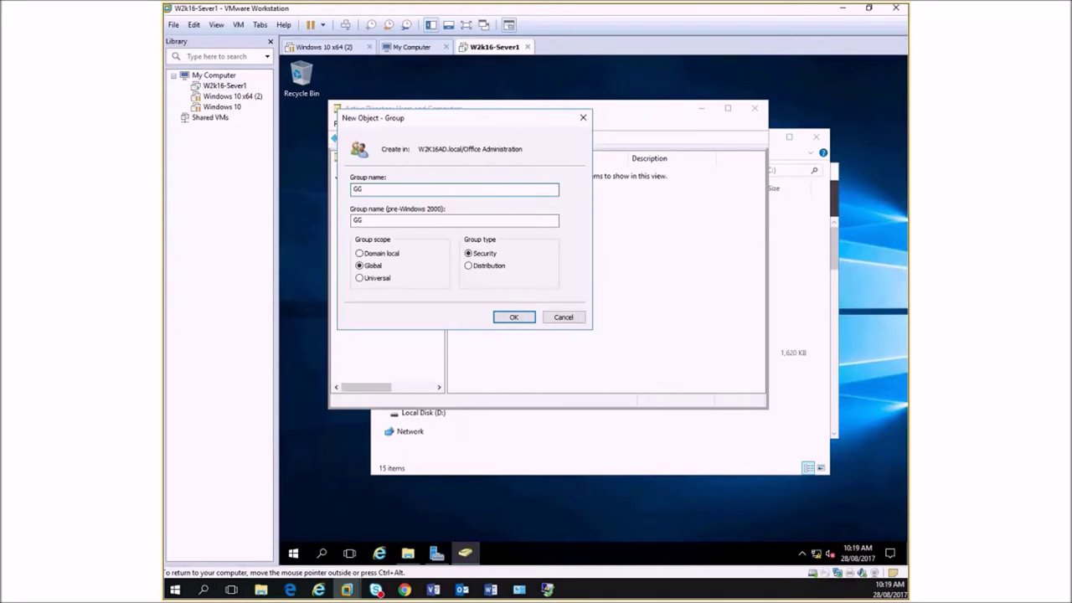
pyautogui.write('_OA_Staa')
pyautogui.press('BackSpace')
pyautogui.write('ff')
pyautogui.click(513, 317)
pyautogui.click(541, 136)
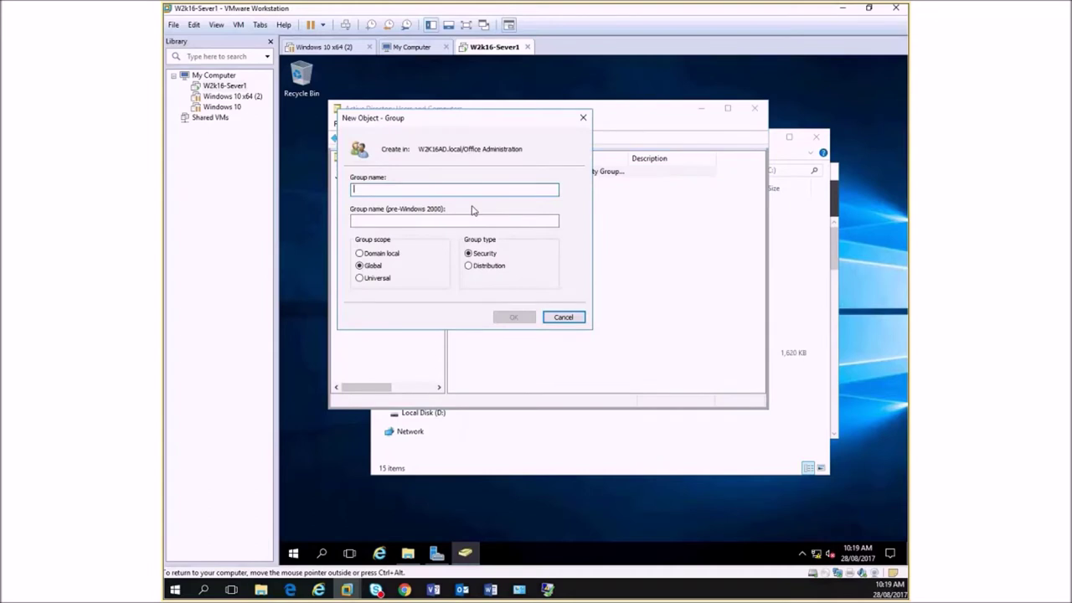
pyautogui.write('GG_')
pyautogui.write('O')
pyautogui.write('A')
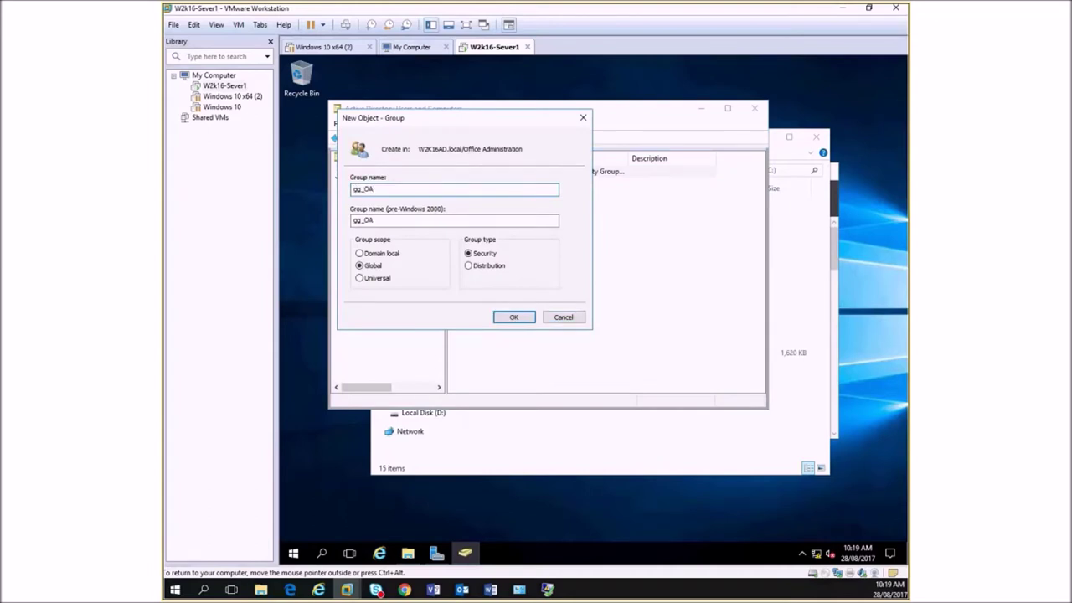
pyautogui.write('_Manager')
pyautogui.click(513, 322)
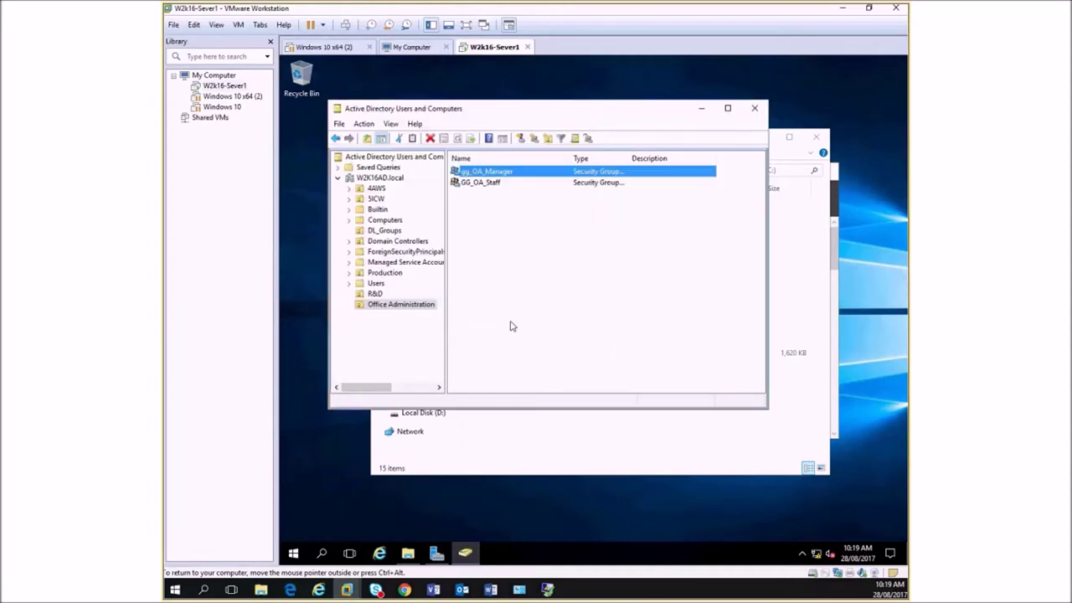
# Open the Members tab of DL_EC_DOCS_M in the DL_Groups OU.
pyautogui.click(387, 232)
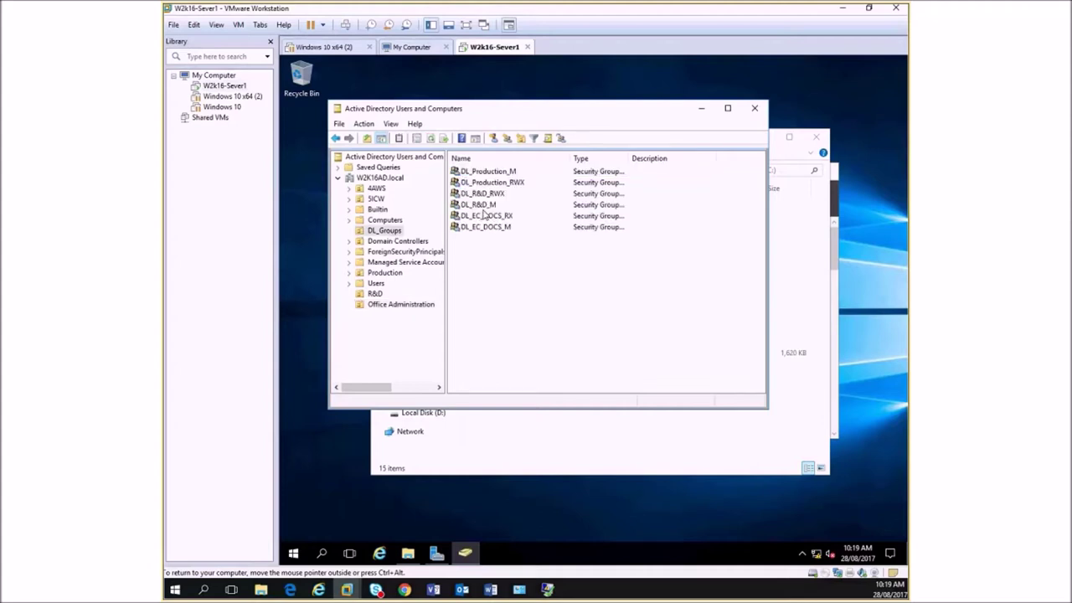
pyautogui.rightClick(500, 173)
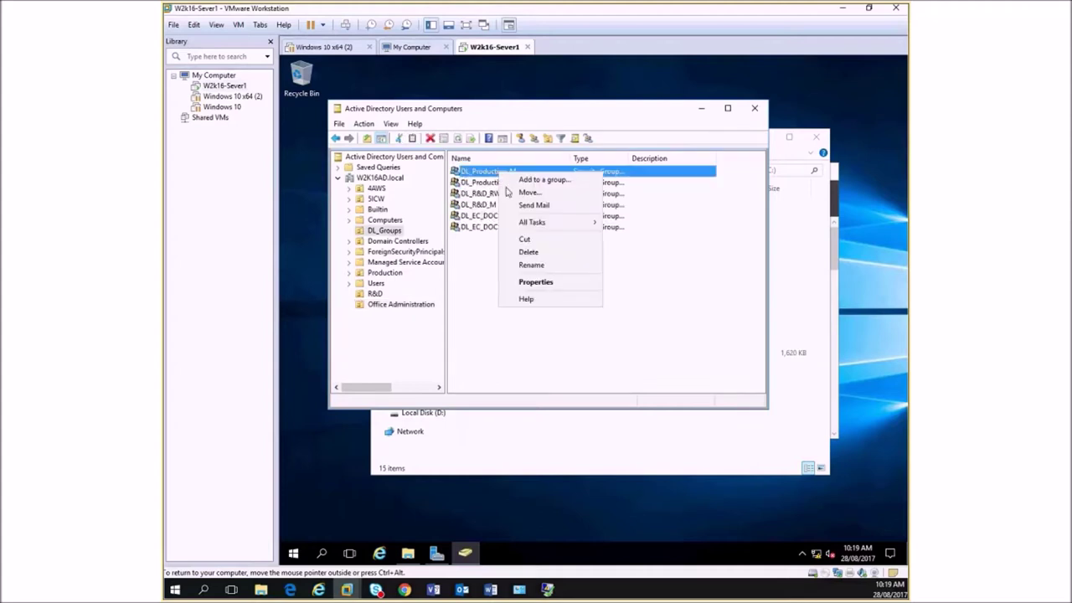
pyautogui.click(493, 234)
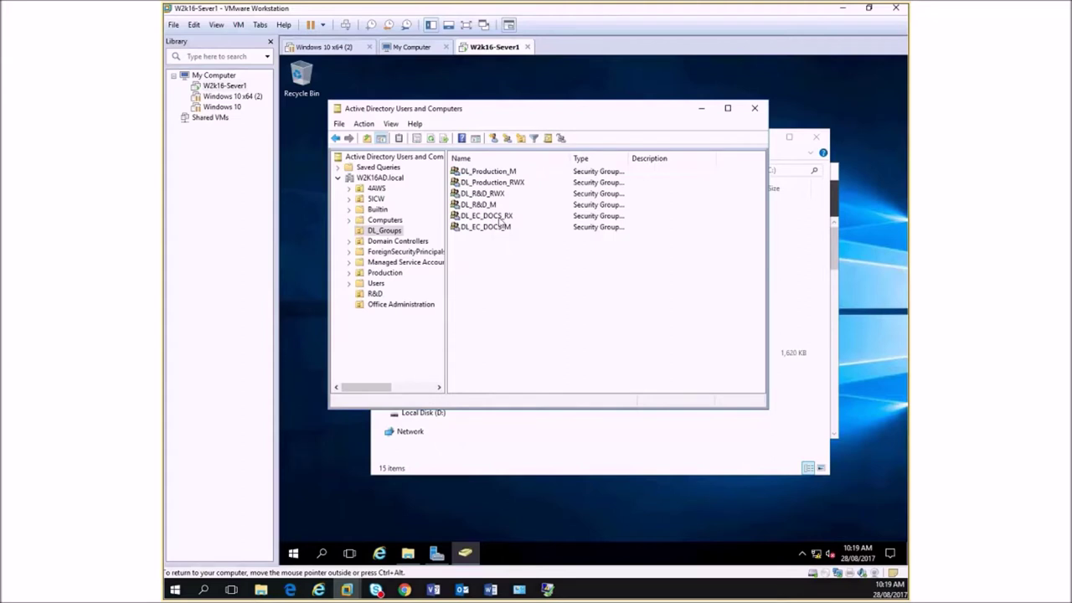
pyautogui.rightClick(494, 227)
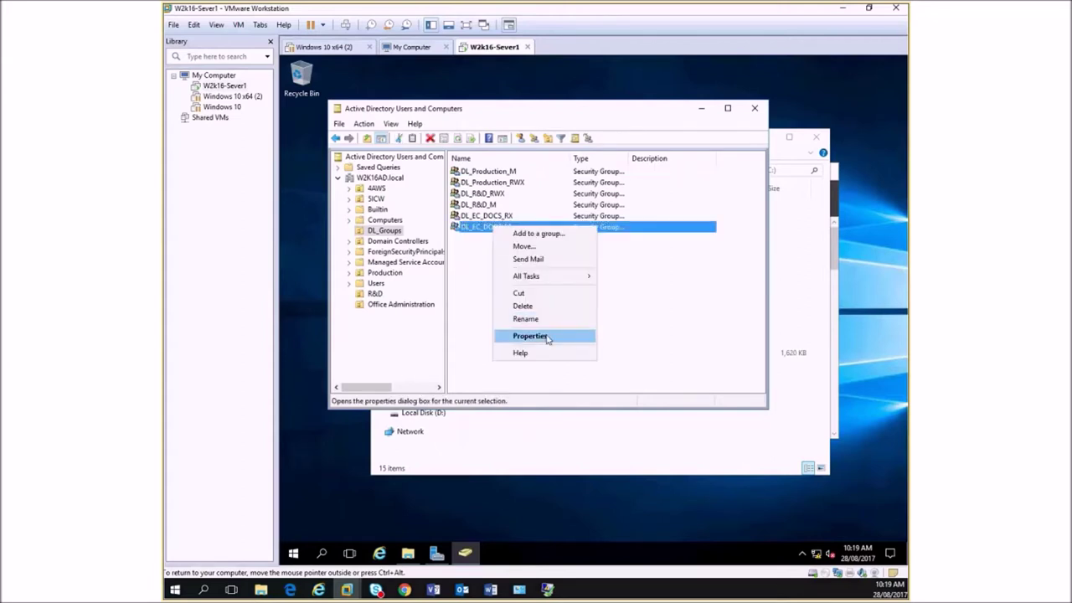
pyautogui.click(569, 335)
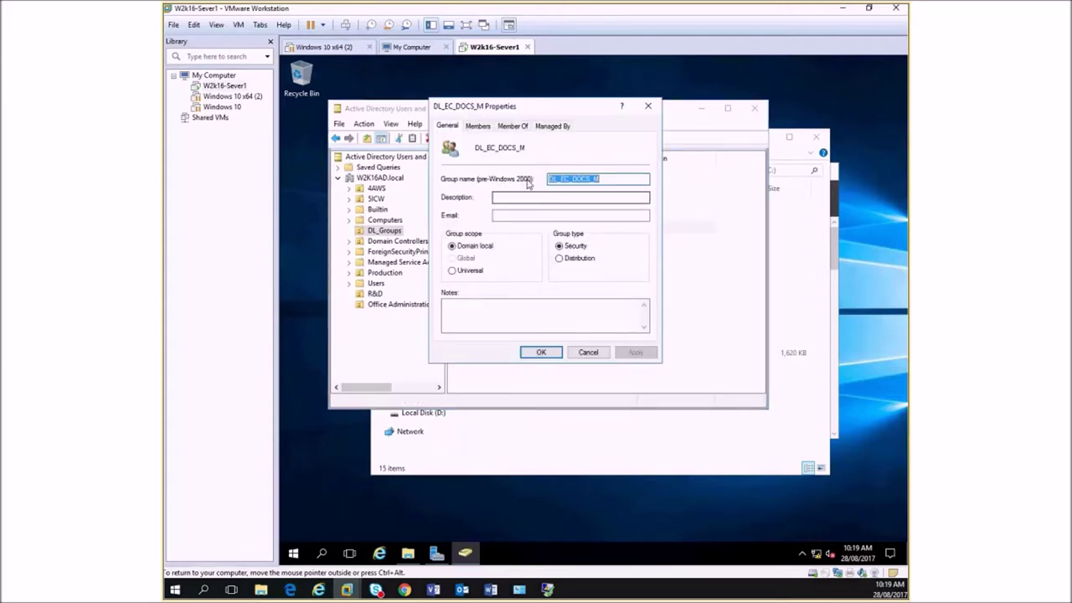
pyautogui.click(477, 126)
# Add gg_OA_Manager and GG_OA_Staff as members of DL_EC_DOCS_M and save.
pyautogui.click(469, 318)
pyautogui.write('gg')
pyautogui.click(666, 213)
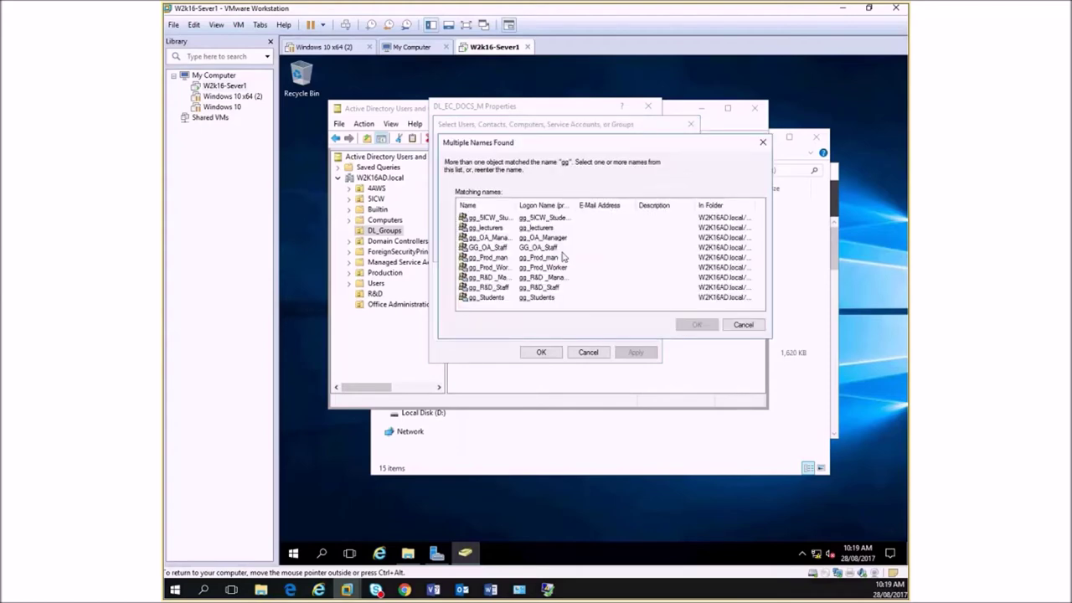
pyautogui.click(488, 238)
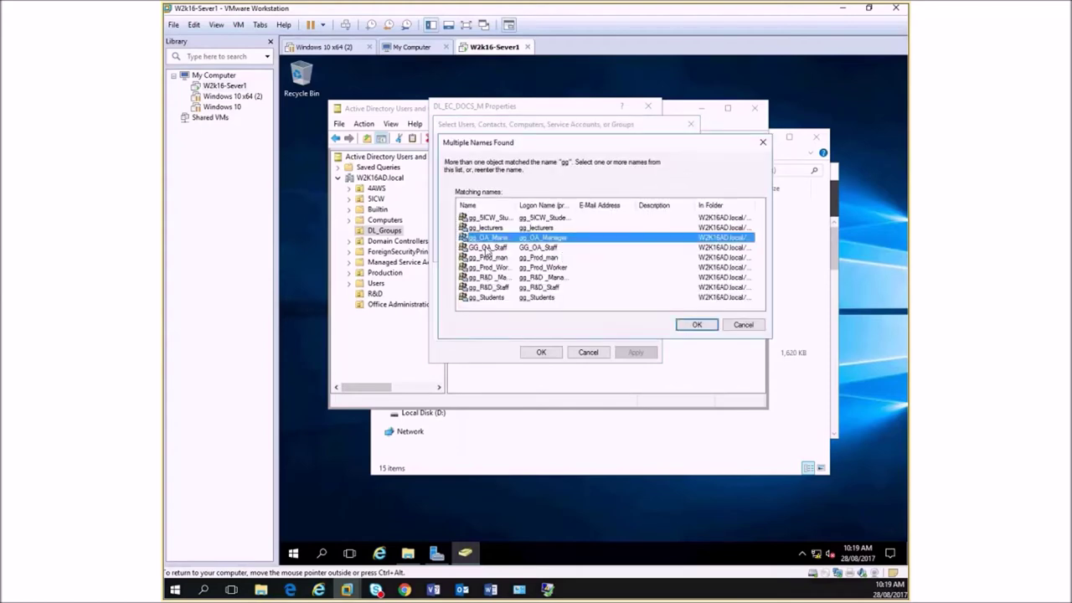
pyautogui.keyDown('ctrl'); pyautogui.click(488, 248); pyautogui.keyUp('ctrl')
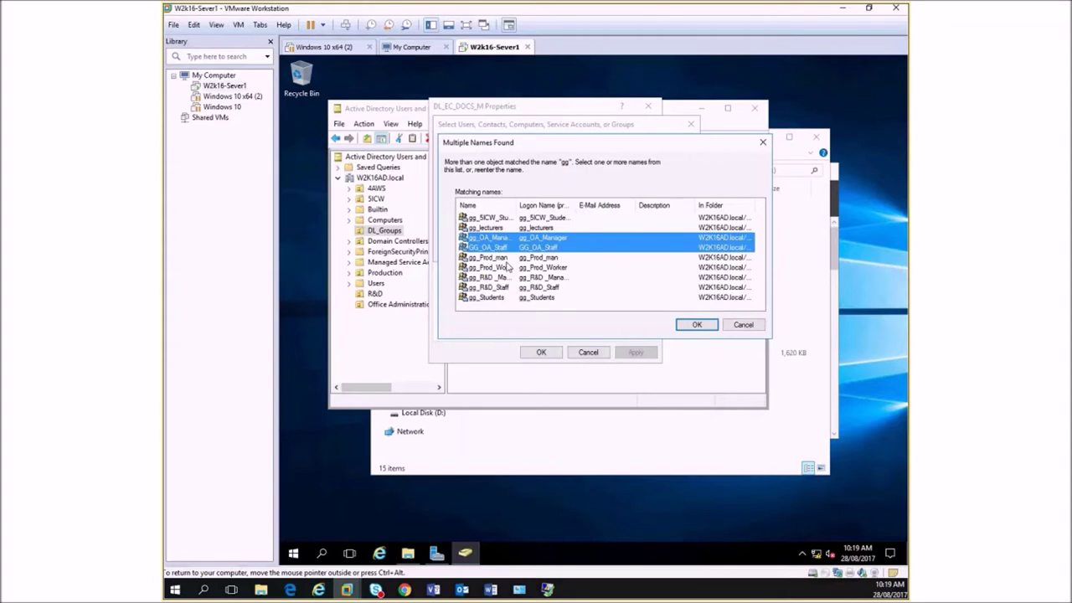
pyautogui.click(706, 324)
pyautogui.click(620, 248)
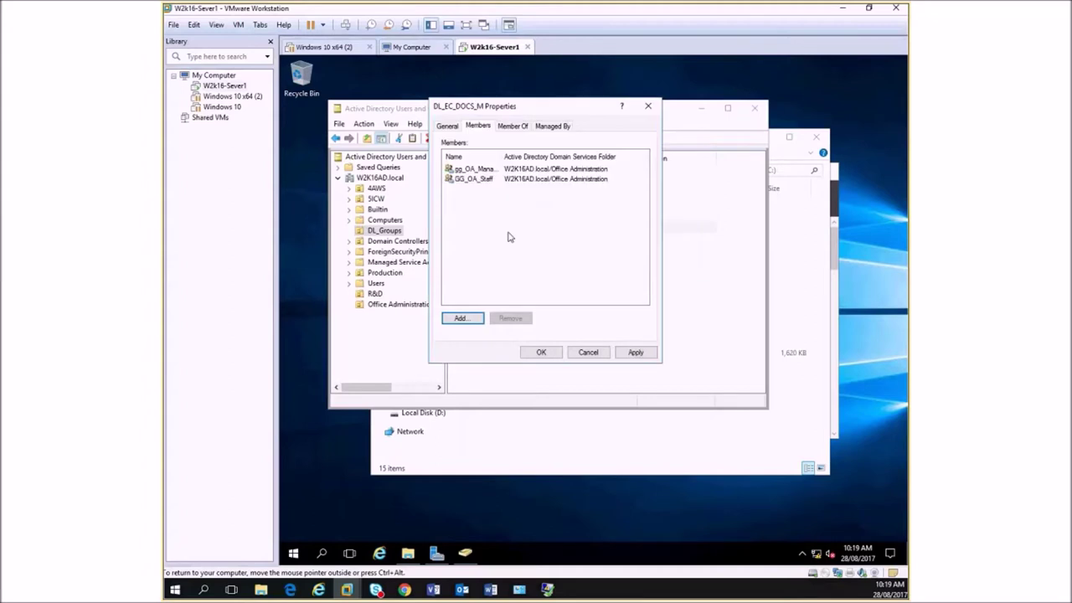
pyautogui.click(541, 353)
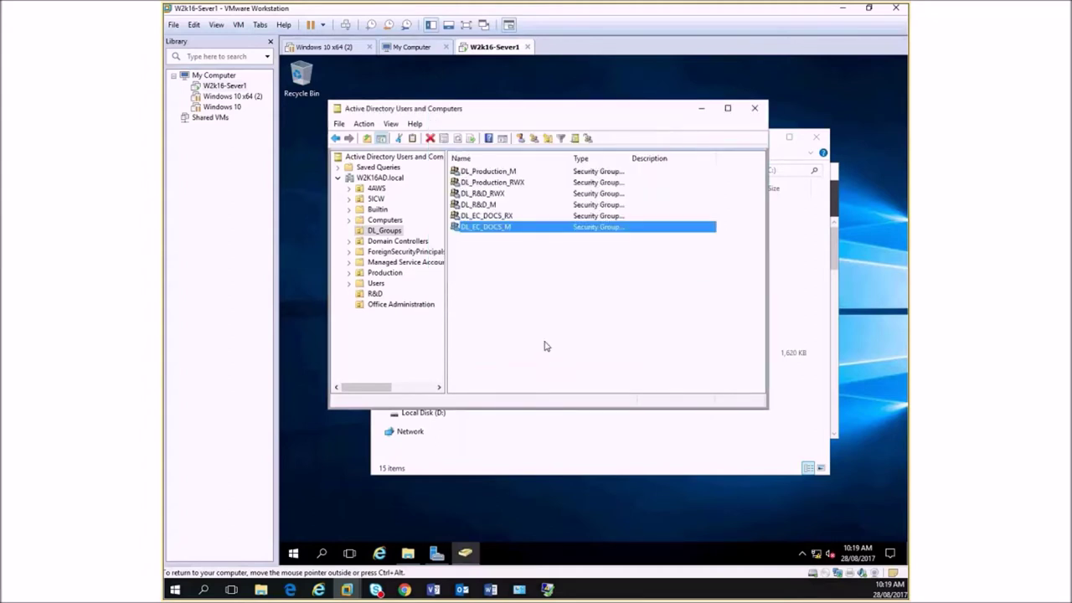
# Add gg_Prod_man, gg_Prod_Worker, gg_R&D_Manager and gg_R&D_Staff to DL_EC_DOCS_RX's members.
pyautogui.doubleClick(487, 215)
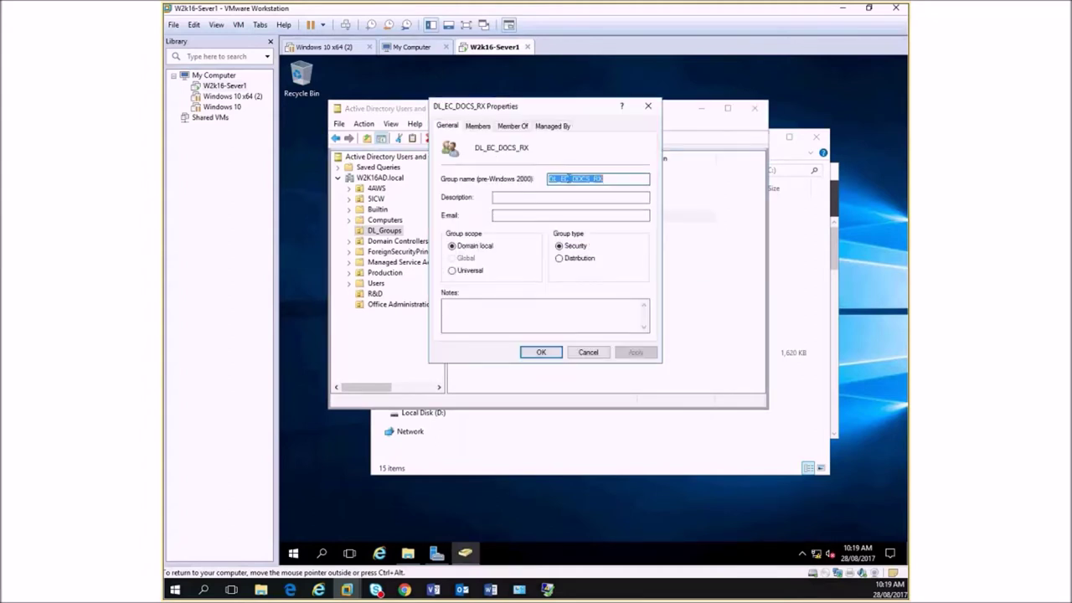
pyautogui.click(478, 126)
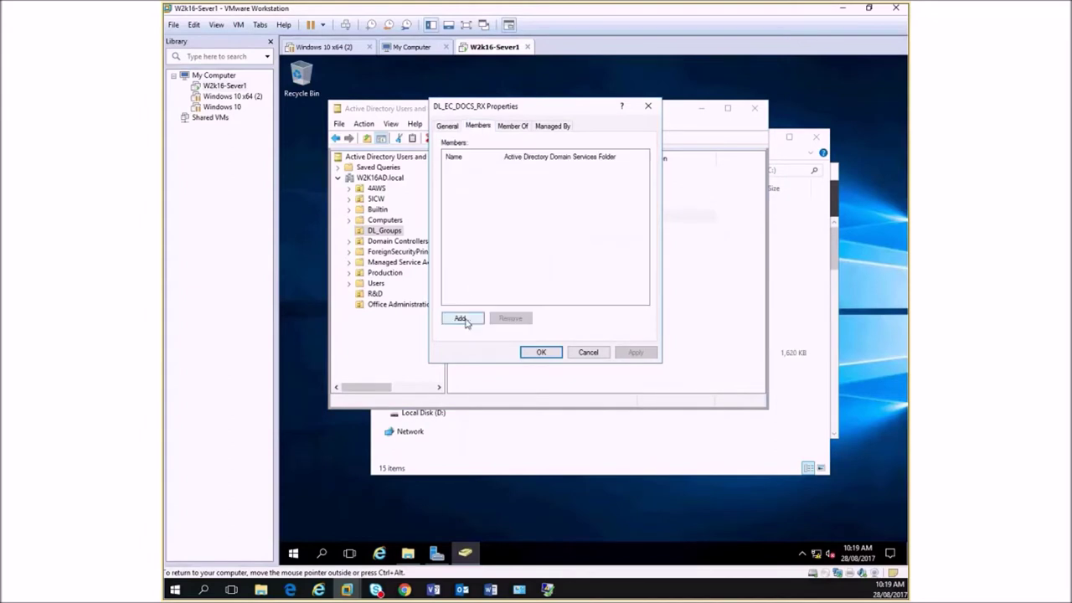
pyautogui.click(462, 318)
pyautogui.write('gg')
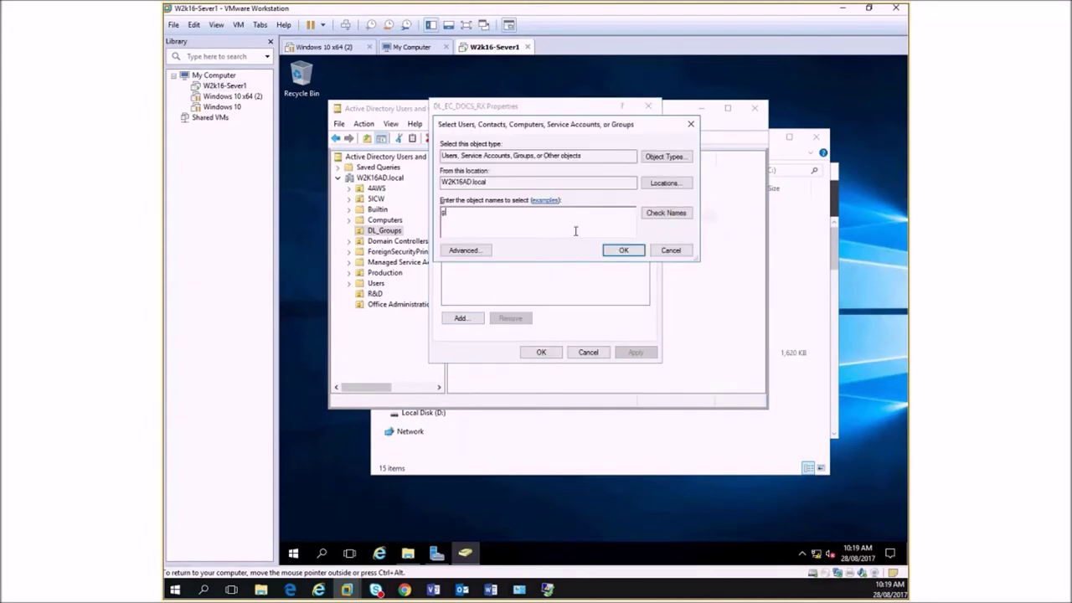
pyautogui.click(657, 214)
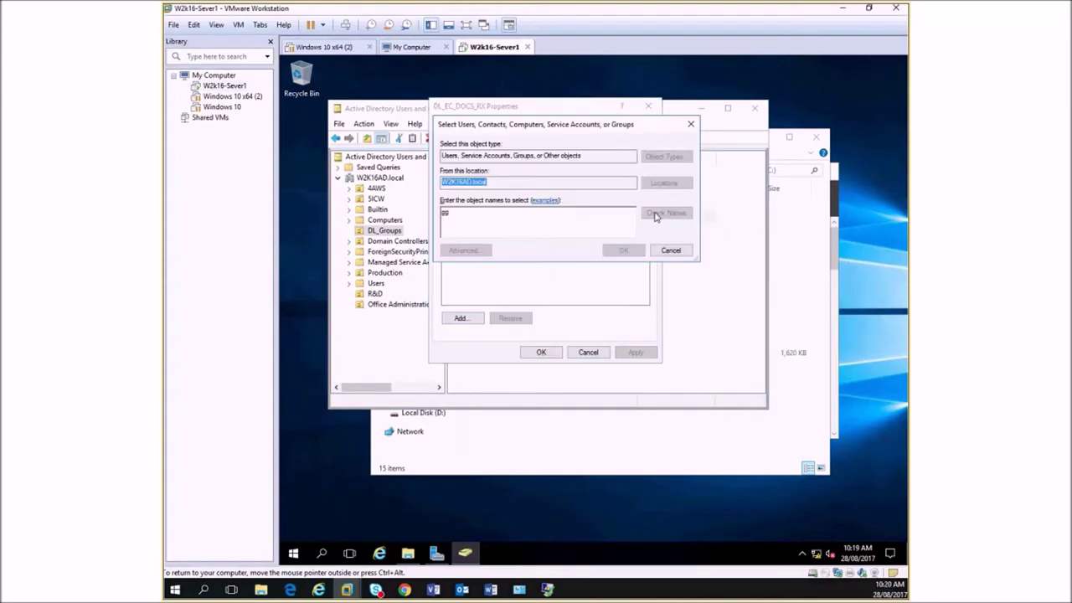
pyautogui.click(477, 287)
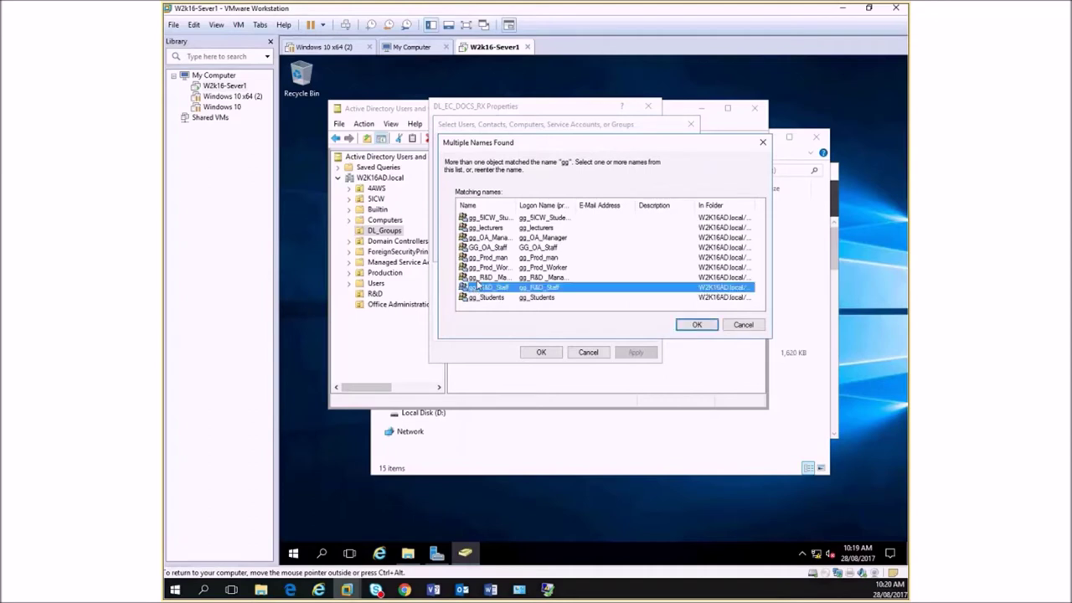
pyautogui.keyDown('ctrl'); pyautogui.click(482, 277); pyautogui.keyUp('ctrl')
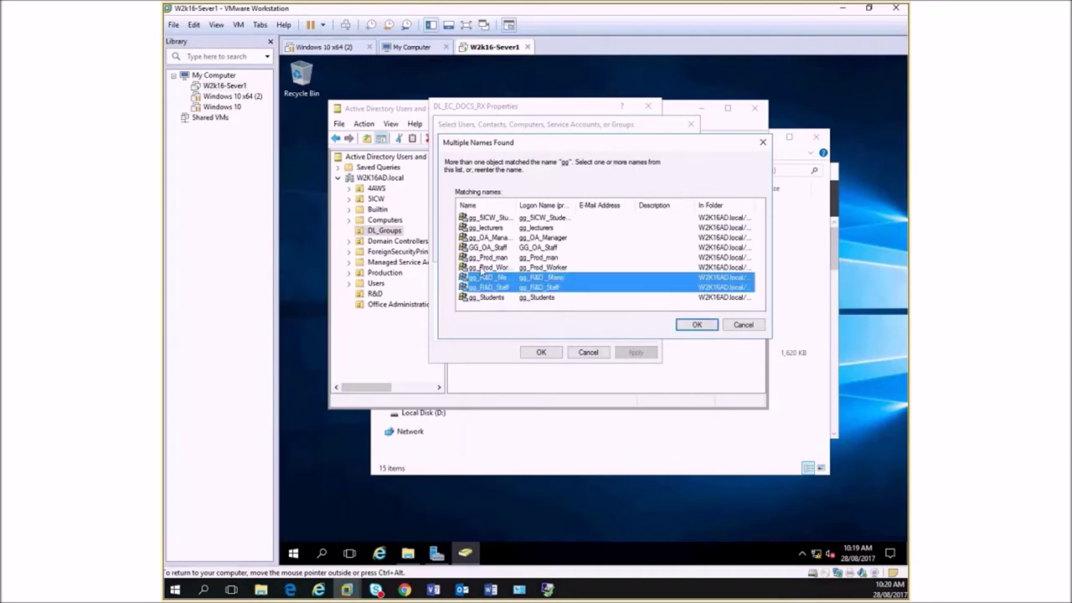
pyautogui.keyDown('ctrl'); pyautogui.click(481, 267); pyautogui.keyUp('ctrl')
pyautogui.keyDown('ctrl'); pyautogui.click(482, 258); pyautogui.keyUp('ctrl')
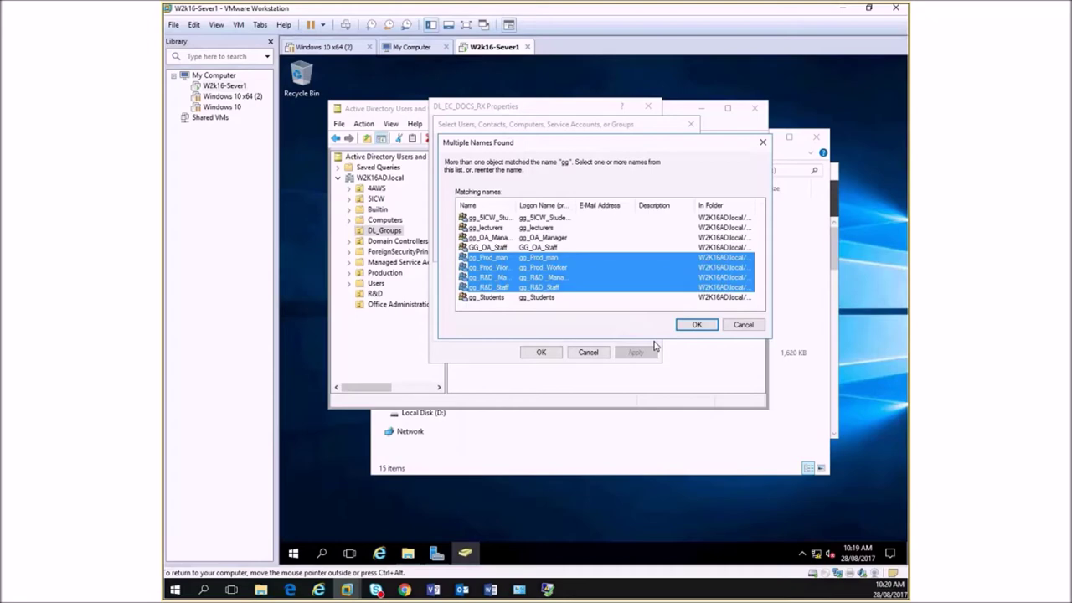
pyautogui.click(694, 325)
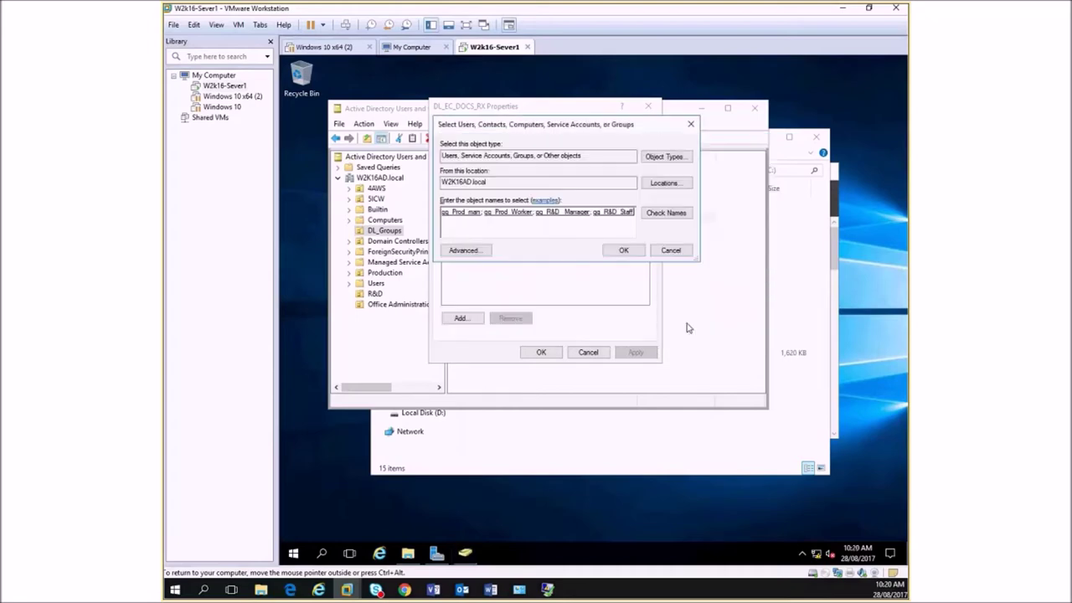
pyautogui.click(624, 251)
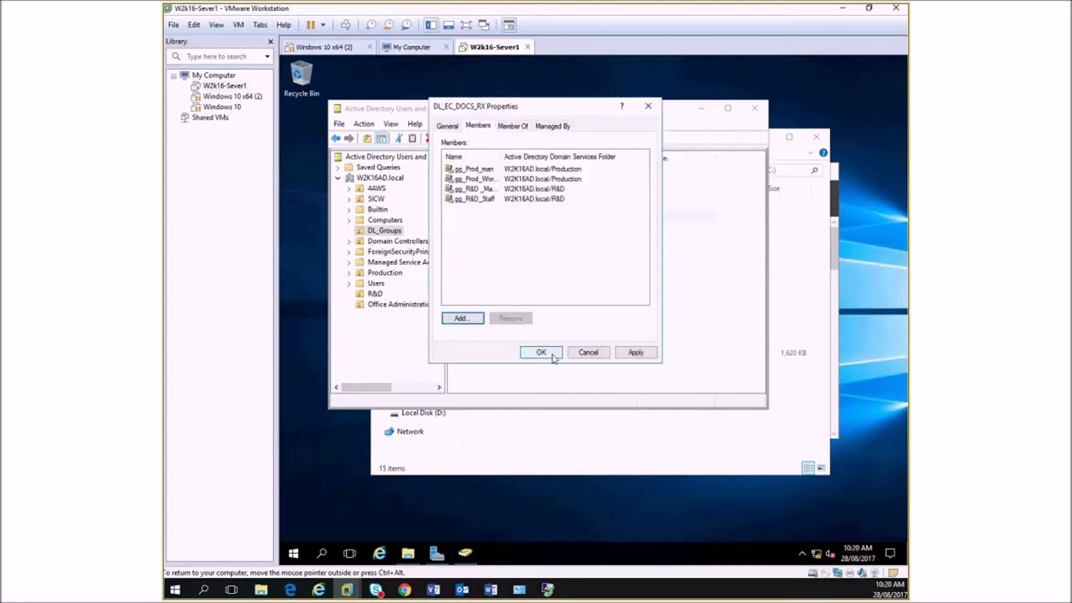
pyautogui.click(551, 356)
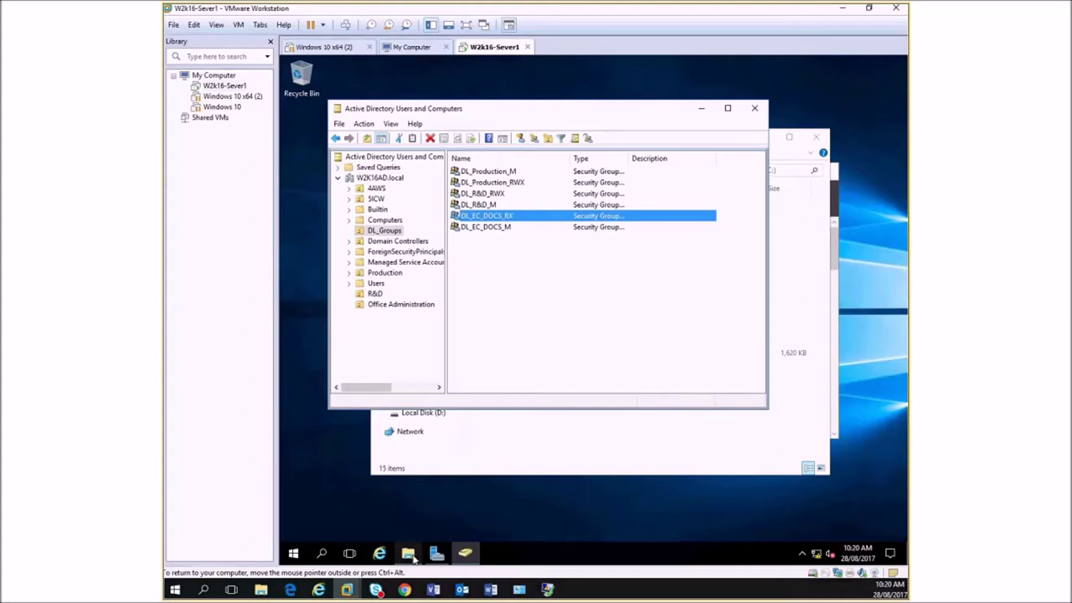
# Open the EC_Docs folder's Security tab in Local Disk (C:) and edit its permissions.
pyautogui.click(410, 555)
pyautogui.rightClick(496, 377)
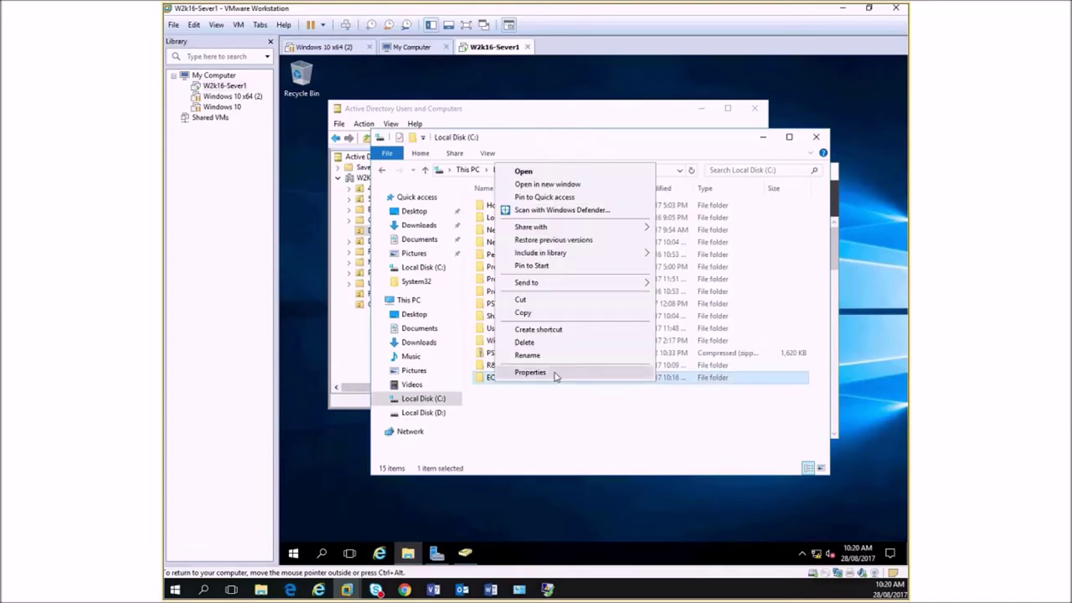
pyautogui.click(556, 374)
pyautogui.click(671, 281)
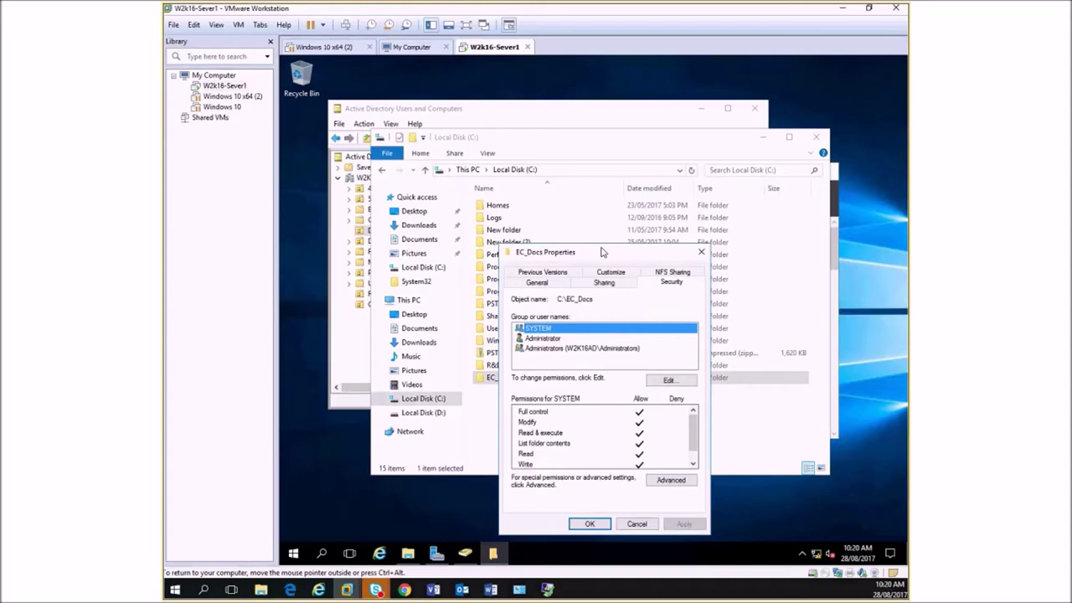
pyautogui.moveTo(600, 252); pyautogui.dragTo(554, 105)
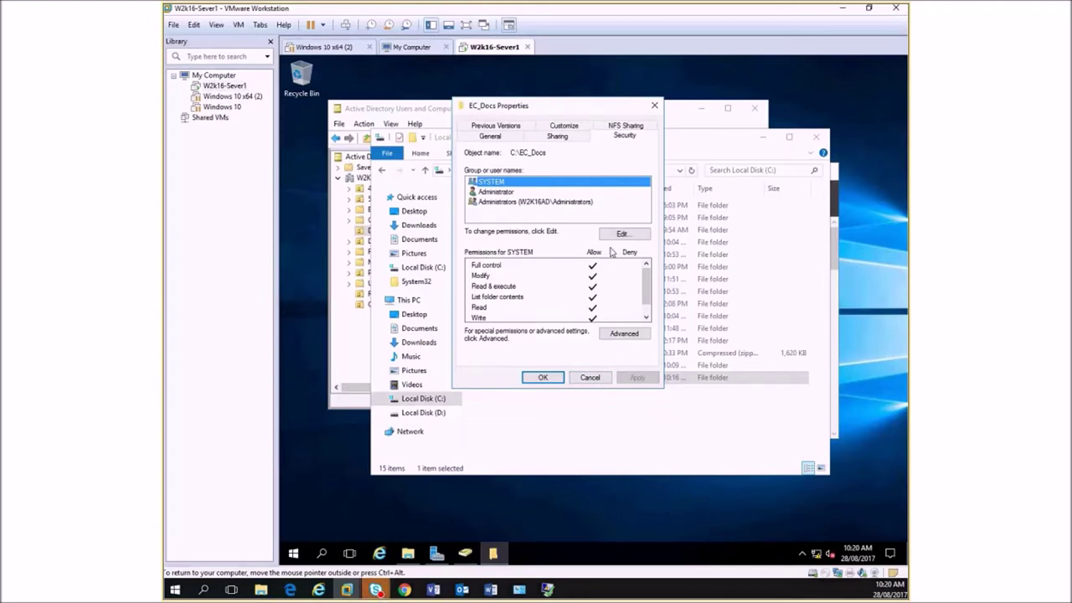
pyautogui.click(635, 236)
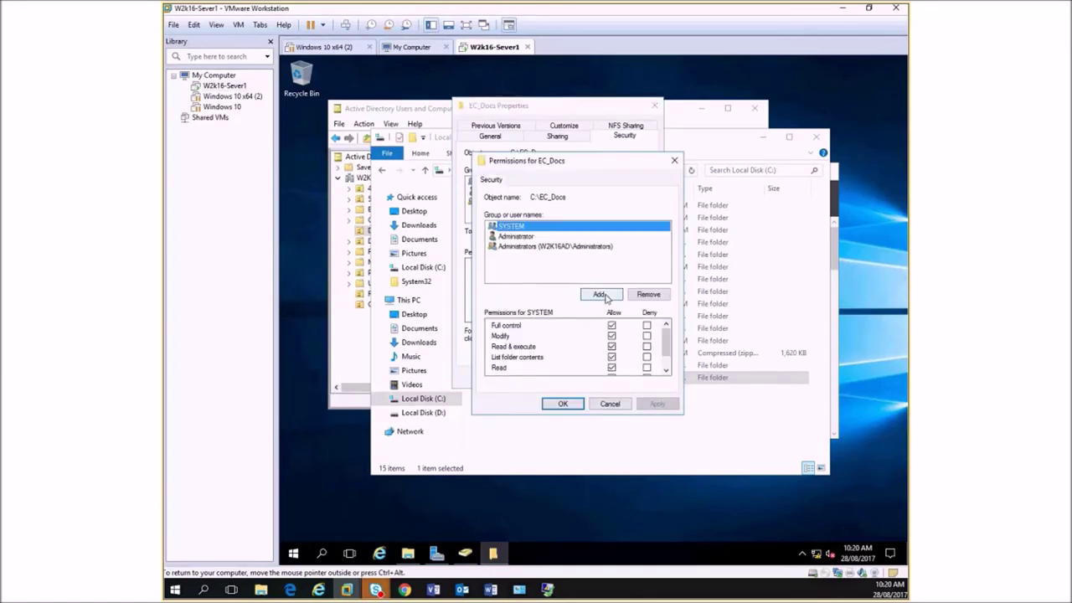
# Add DL_EC_DOCS_M and DL_EC_DOCS_RX to the EC_Docs folder permissions.
pyautogui.click(600, 295)
pyautogui.write('dl')
pyautogui.click(708, 266)
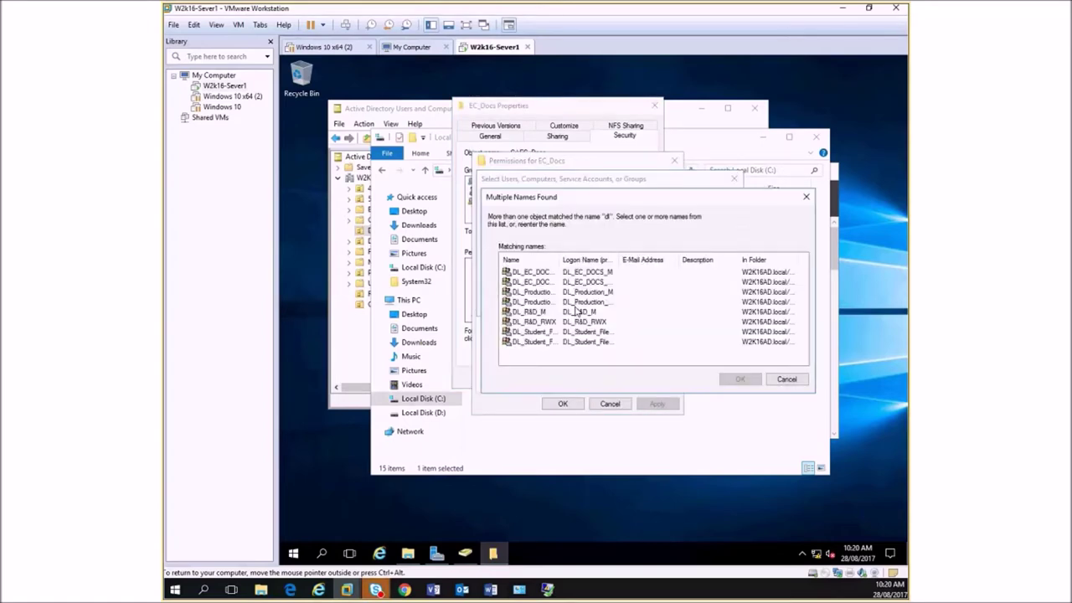
pyautogui.click(536, 273)
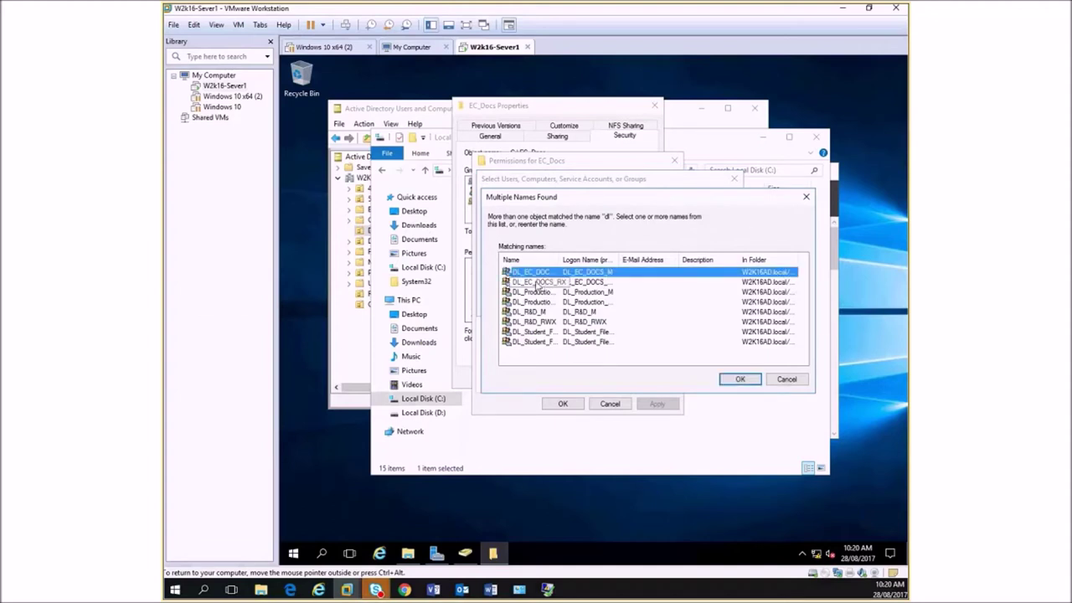
pyautogui.keyDown('ctrl'); pyautogui.click(536, 283); pyautogui.keyUp('ctrl')
pyautogui.click(742, 378)
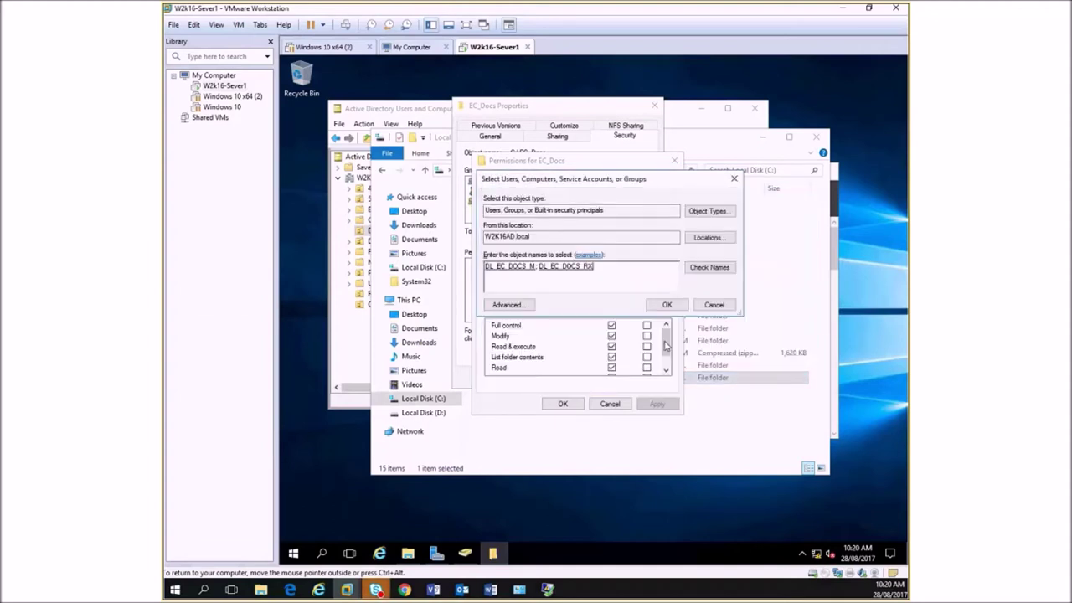
pyautogui.press('Return')
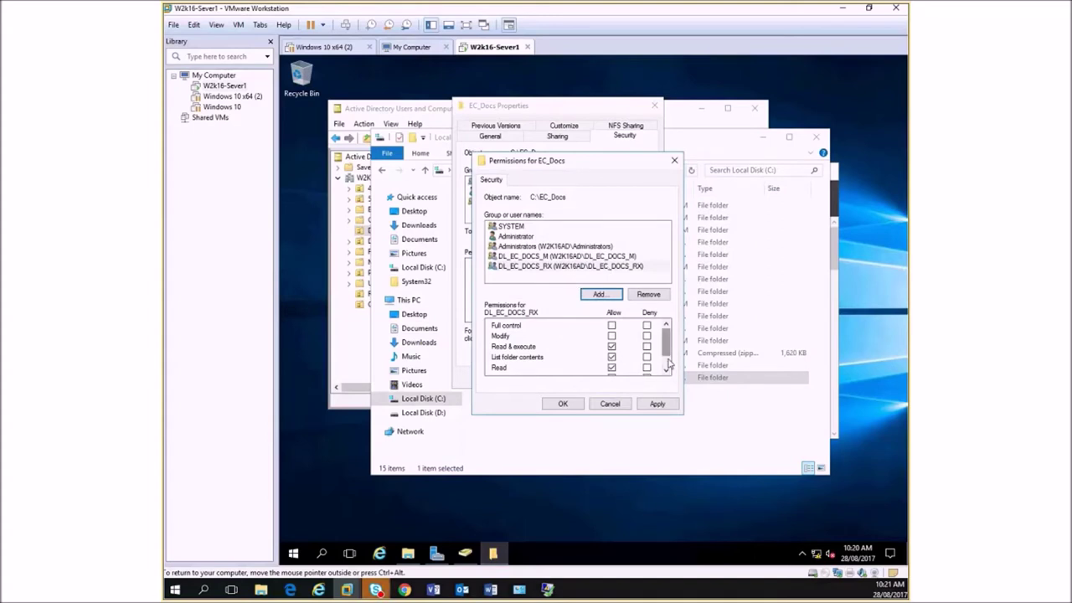
# Allow Modify for DL_EC_DOCS_M and save the EC_Docs permission changes.
pyautogui.scroll(-1, 668, 363)
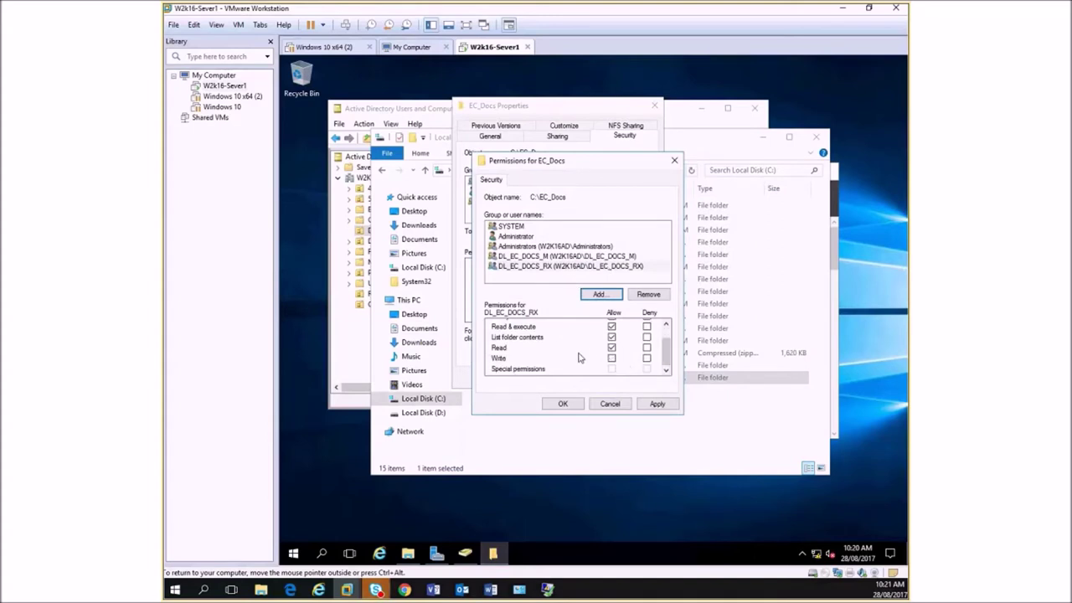
pyautogui.click(584, 256)
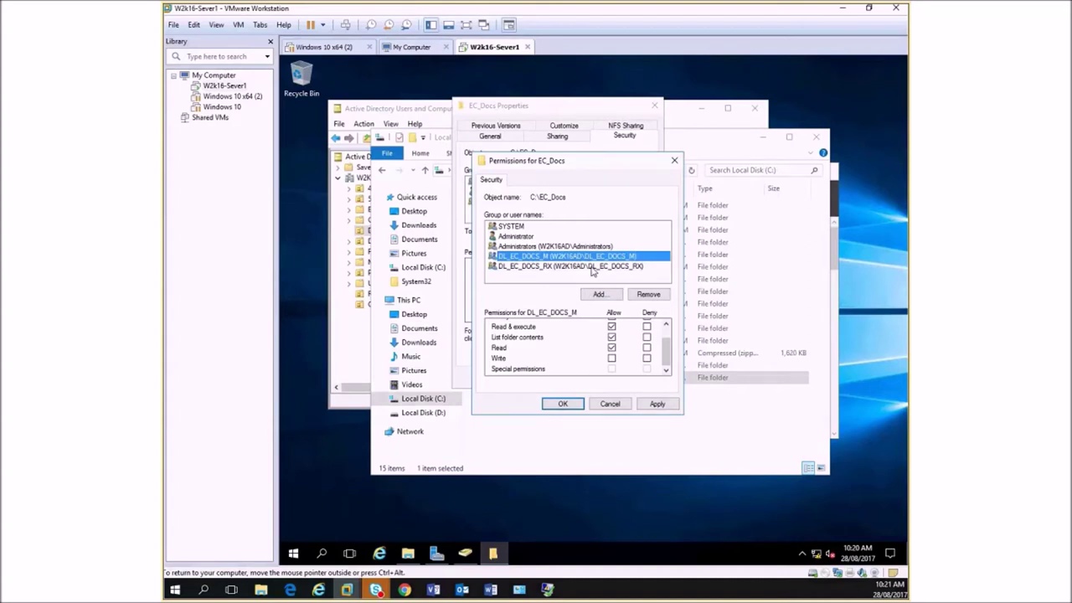
pyautogui.scroll(1, 614, 337)
pyautogui.click(612, 335)
pyautogui.scroll(-1, 616, 360)
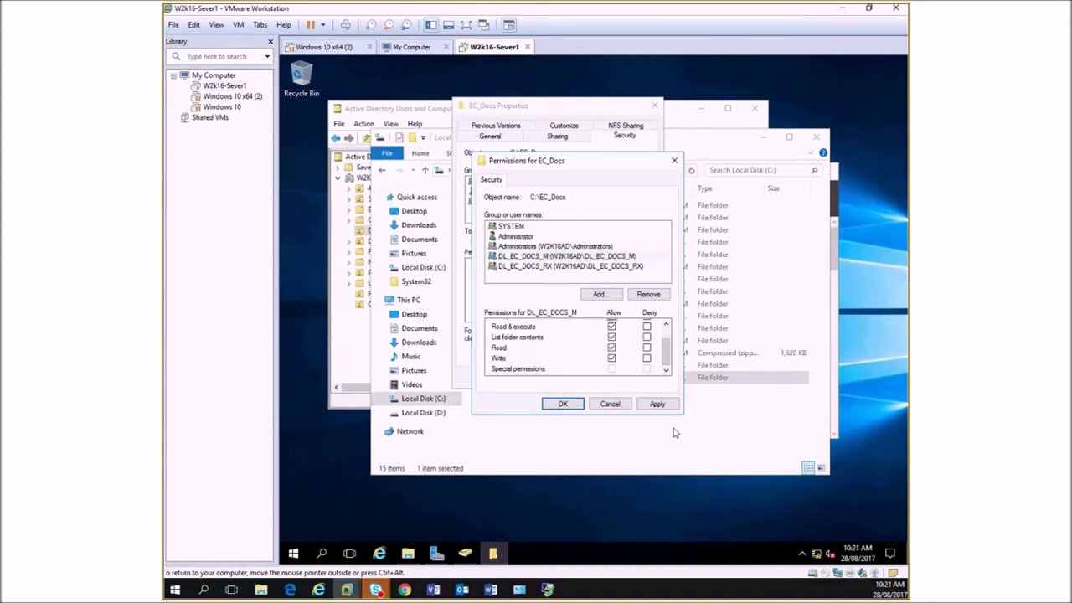
pyautogui.click(573, 406)
pyautogui.click(549, 381)
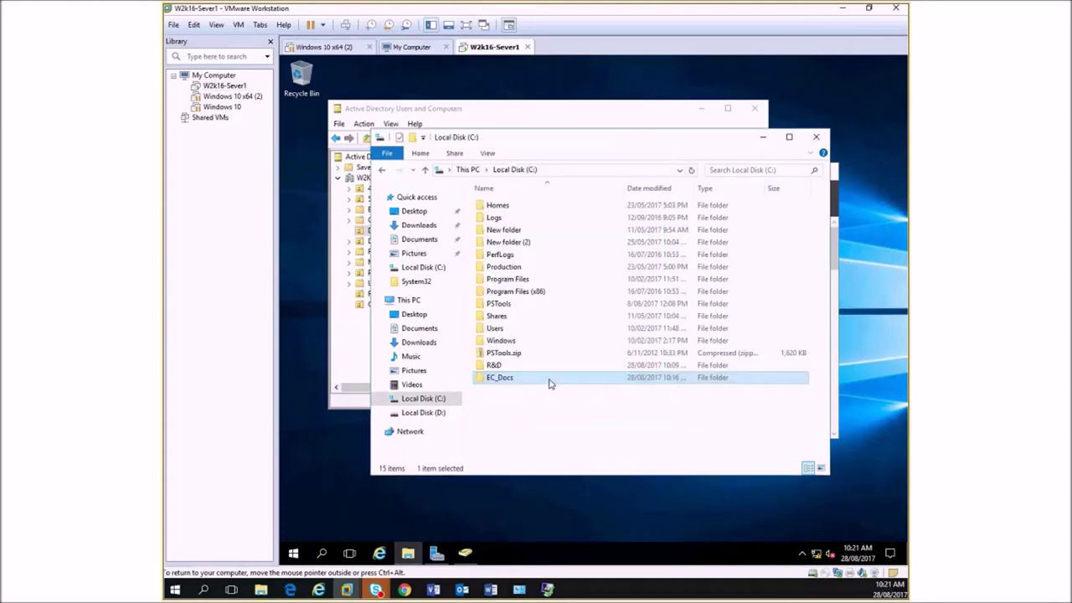
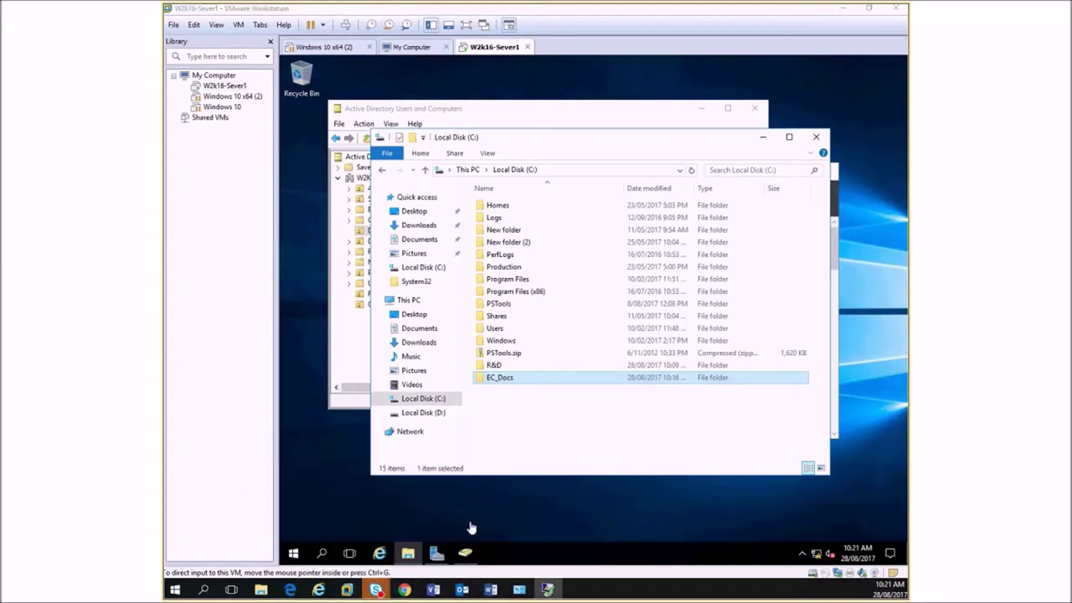
# Bring up the 5ICW brief in Word, enable its content, and scroll to Part 6 – Backups and Part 7 – Hyper-V.
pyautogui.click(511, 594)
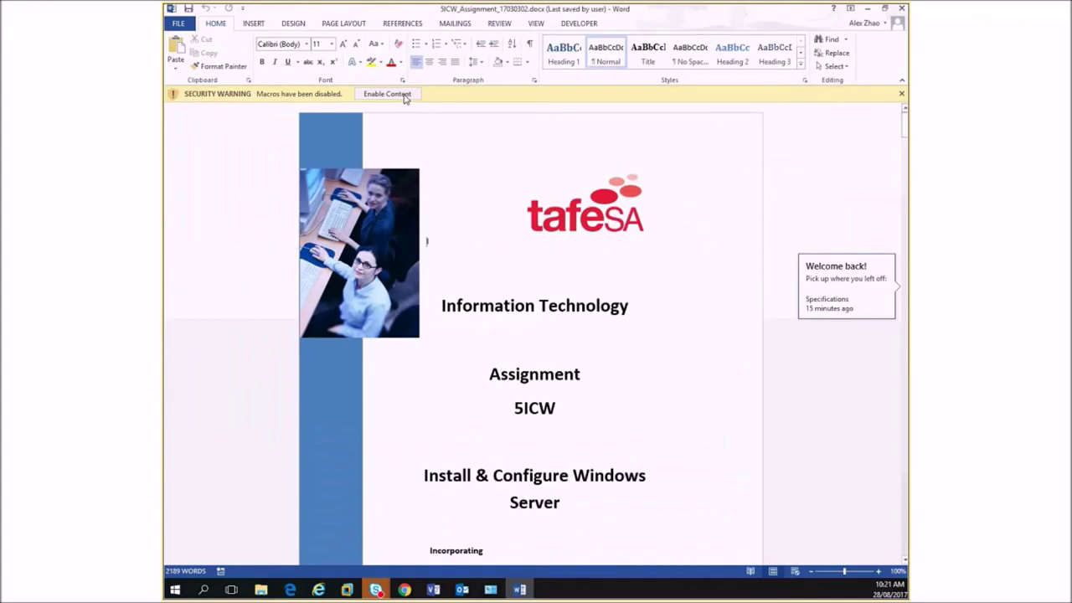
pyautogui.click(404, 96)
pyautogui.scroll(-8, 625, 324)
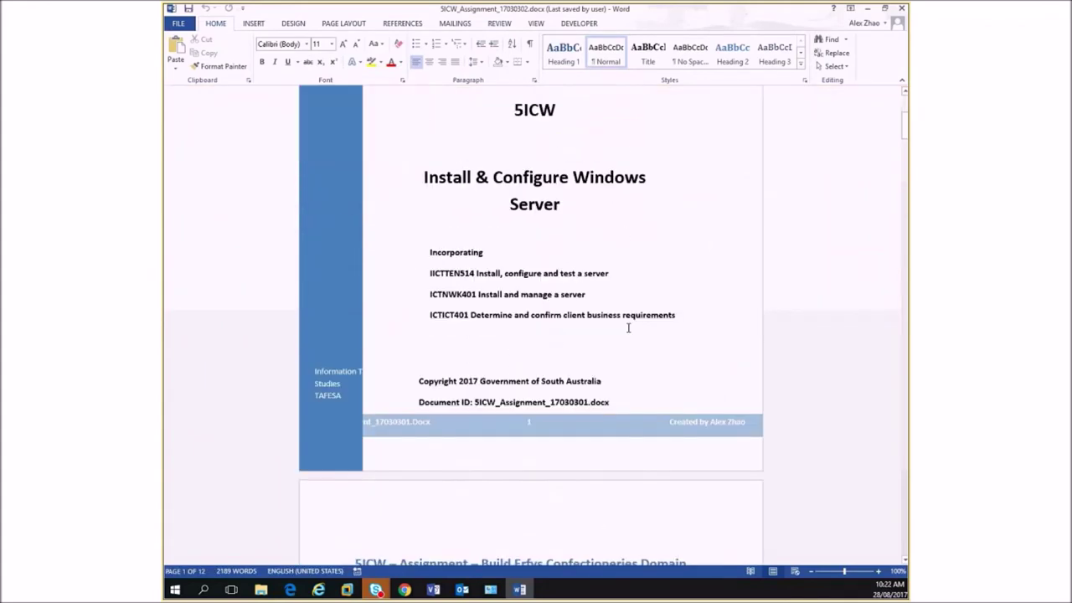
pyautogui.scroll(-5, 630, 334)
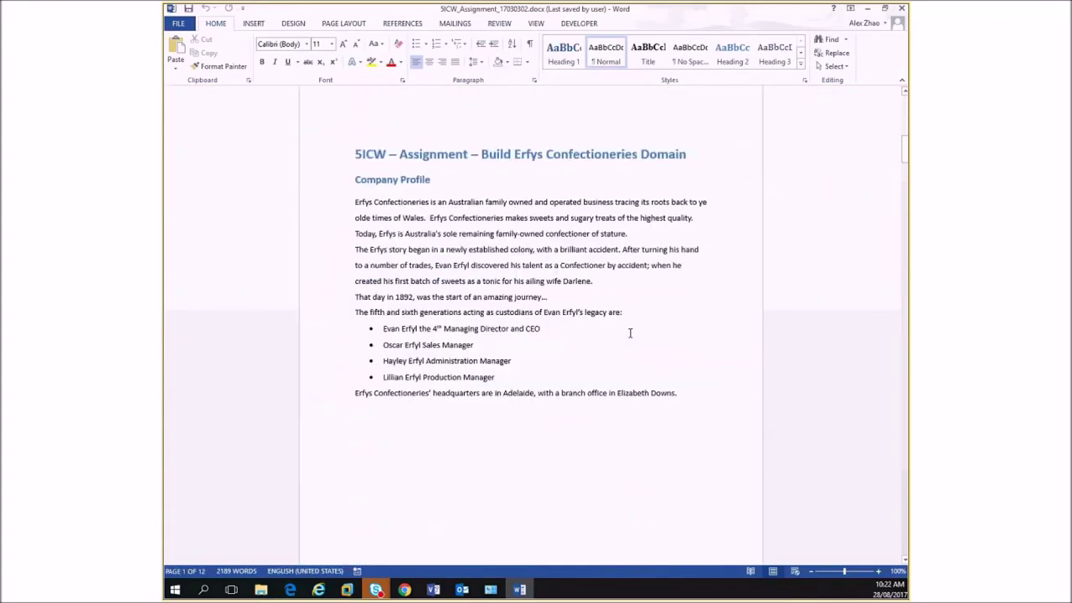
pyautogui.scroll(-10, 629, 333)
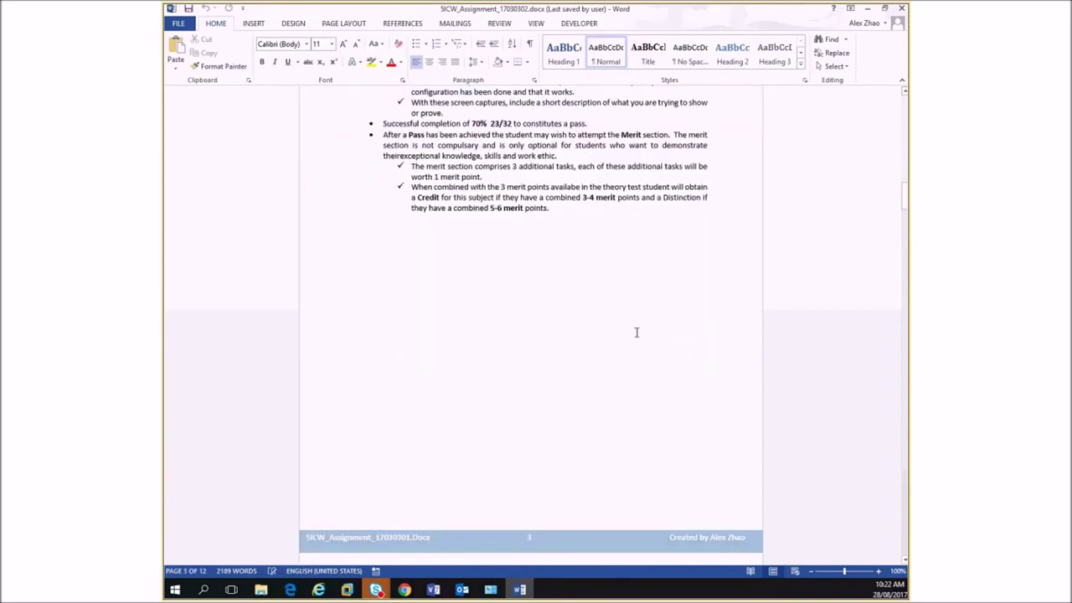
pyautogui.scroll(-5, 636, 340)
pyautogui.scroll(-5, 634, 338)
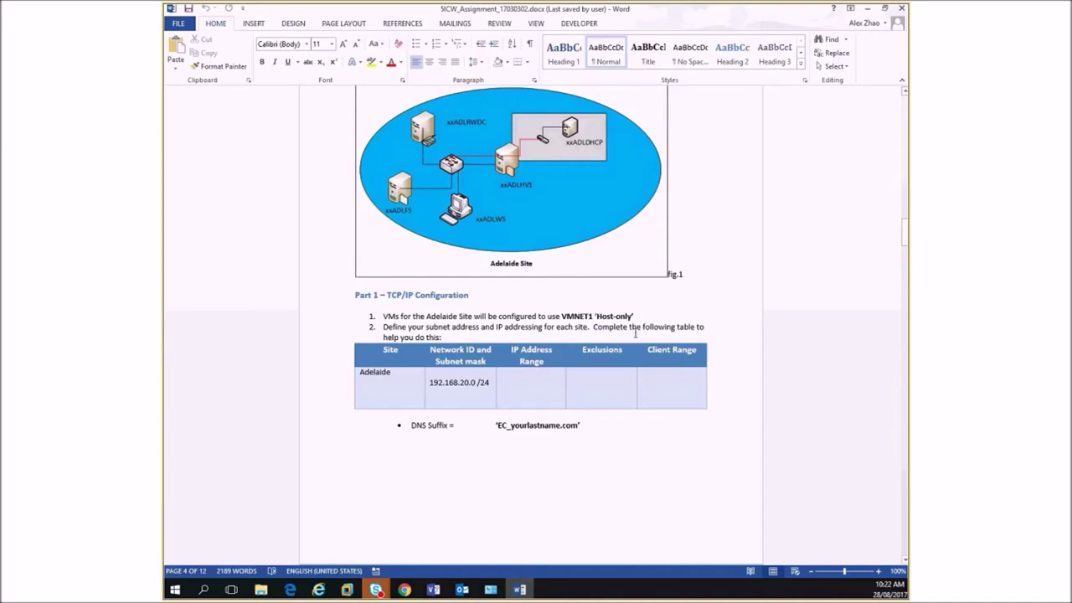
pyautogui.scroll(-20, 635, 332)
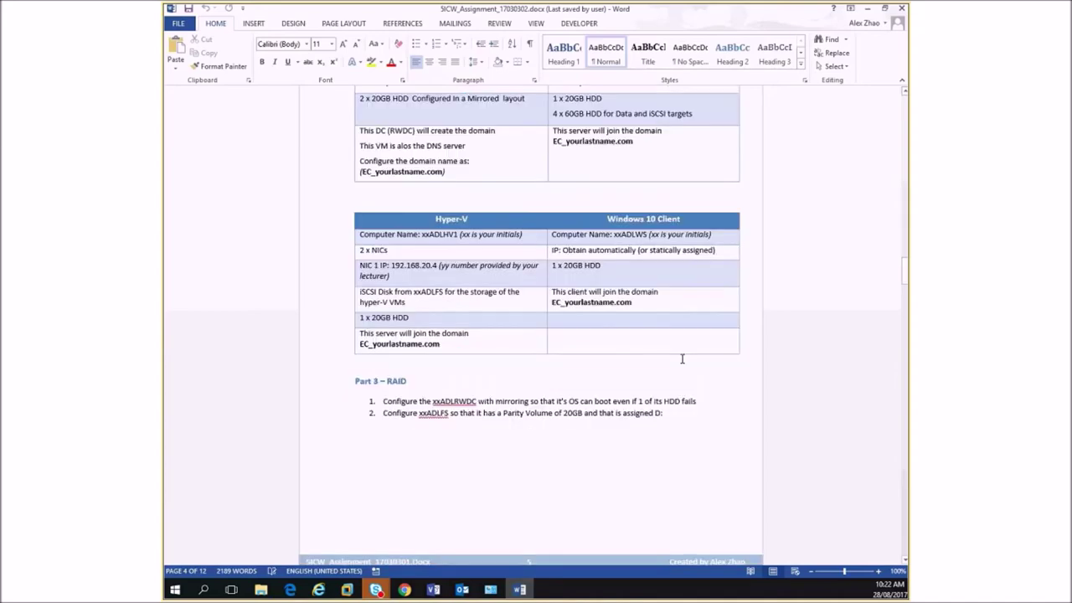
pyautogui.scroll(-20, 678, 364)
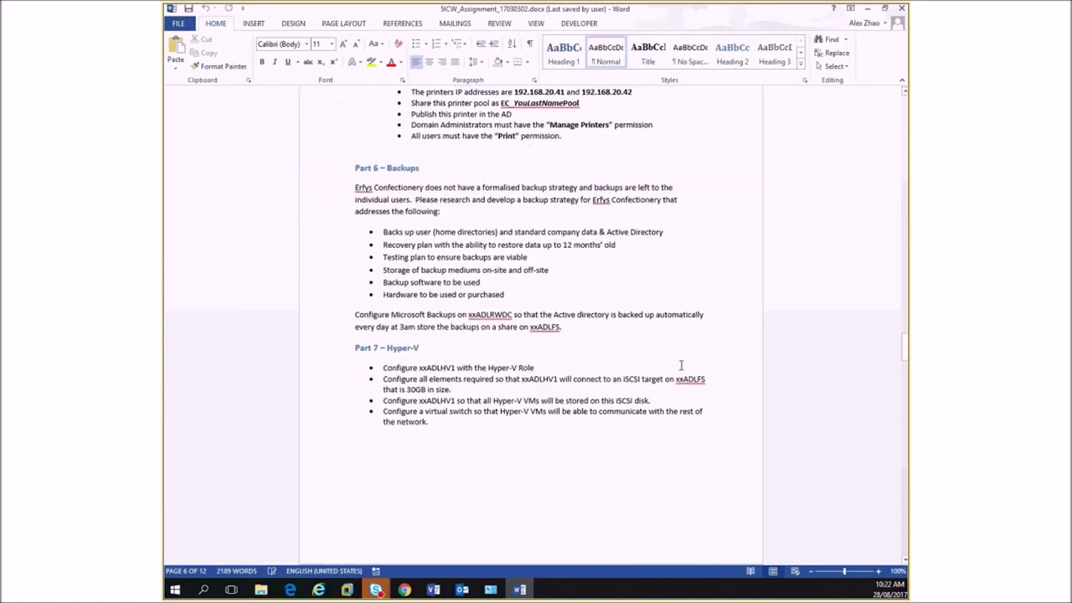
pyautogui.scroll(-1, 680, 365)
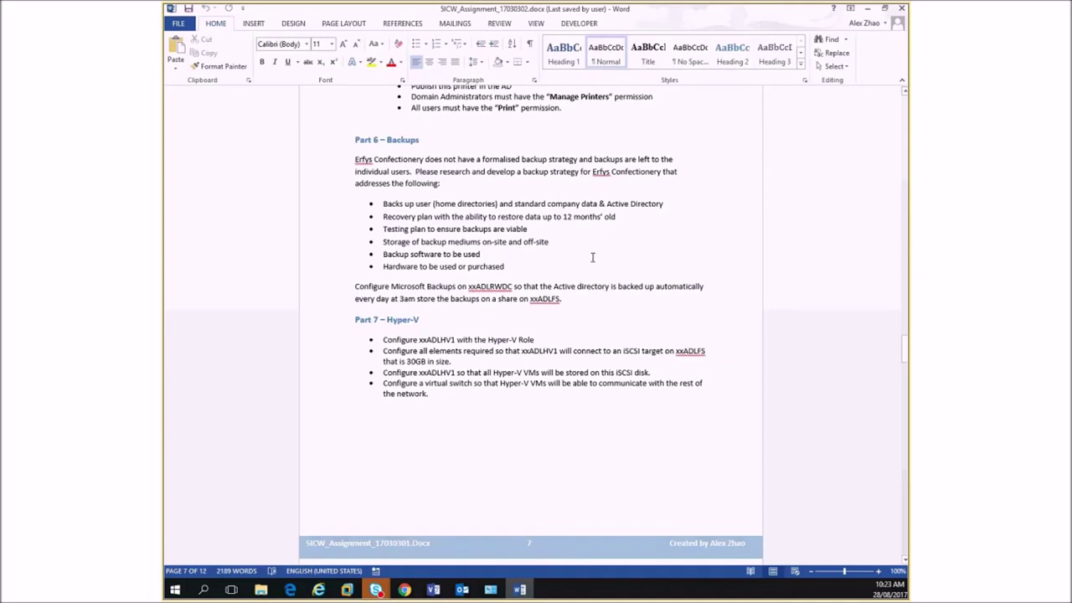
# Scroll past Part 8 DHCP & DNS and Part 9 Client to Part 10 – Research and the Optional Merit Section.
pyautogui.scroll(-2, 506, 222)
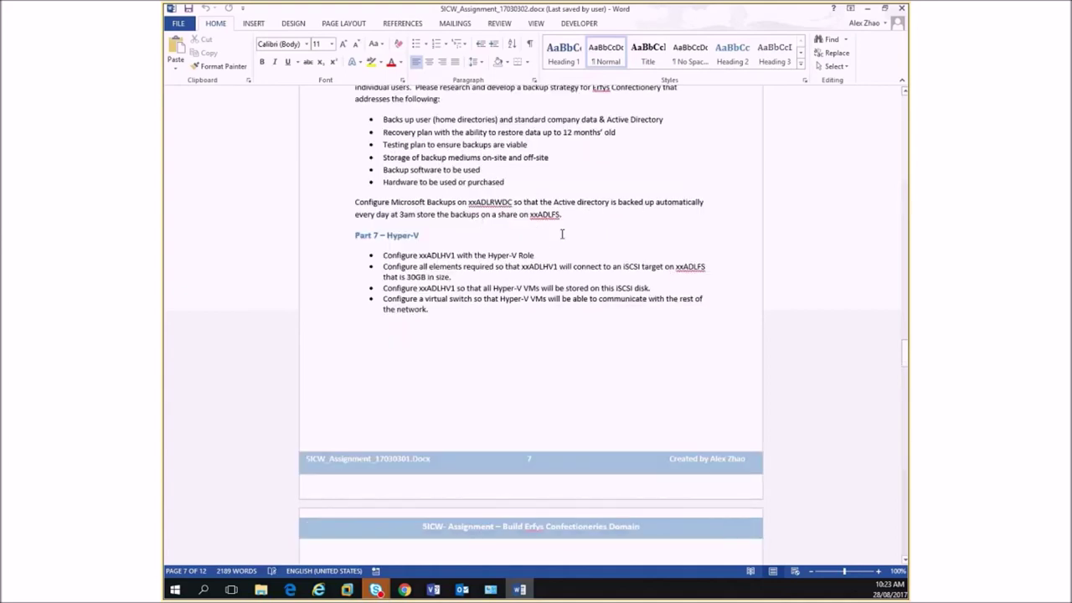
pyautogui.scroll(-3, 632, 282)
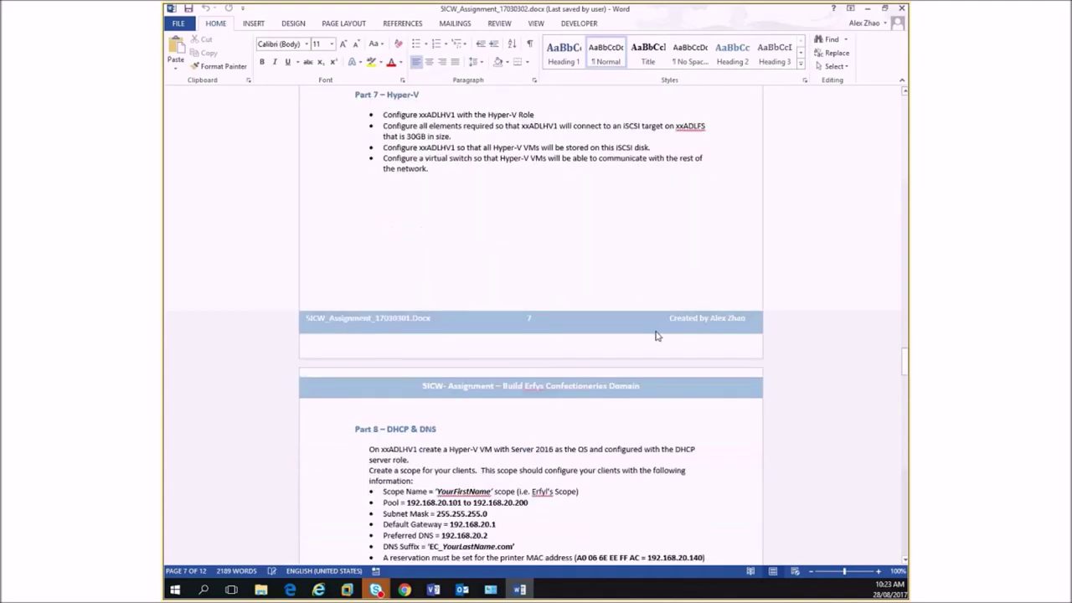
pyautogui.scroll(-3, 661, 334)
pyautogui.scroll(-9, 664, 330)
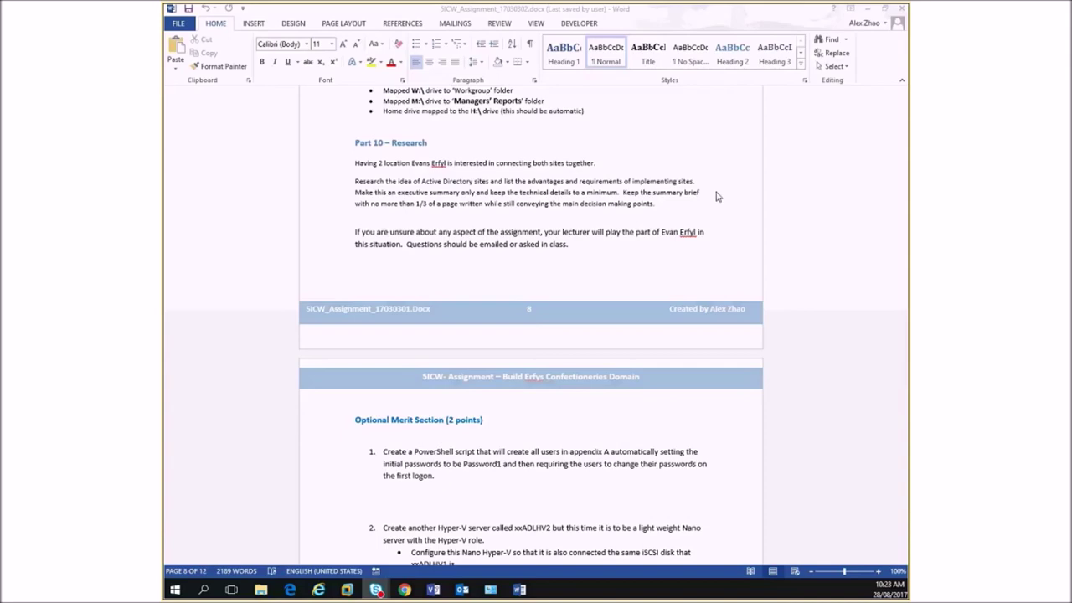
# Scroll down through Appendix A, Appendix B and the Checklist for Facilitator.
pyautogui.scroll(-15, 661, 292)
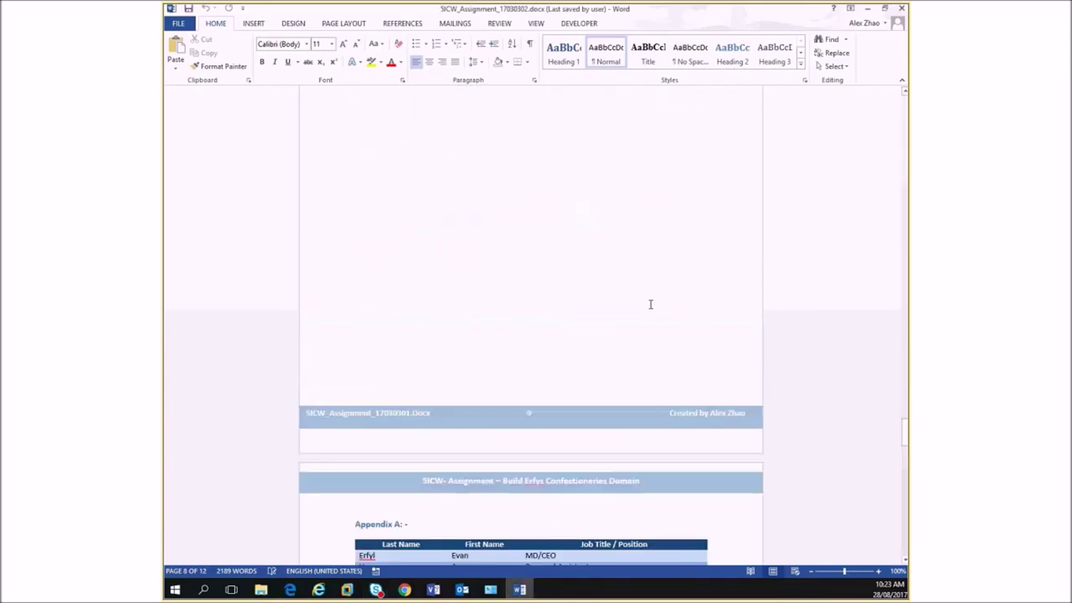
pyautogui.scroll(-4, 653, 304)
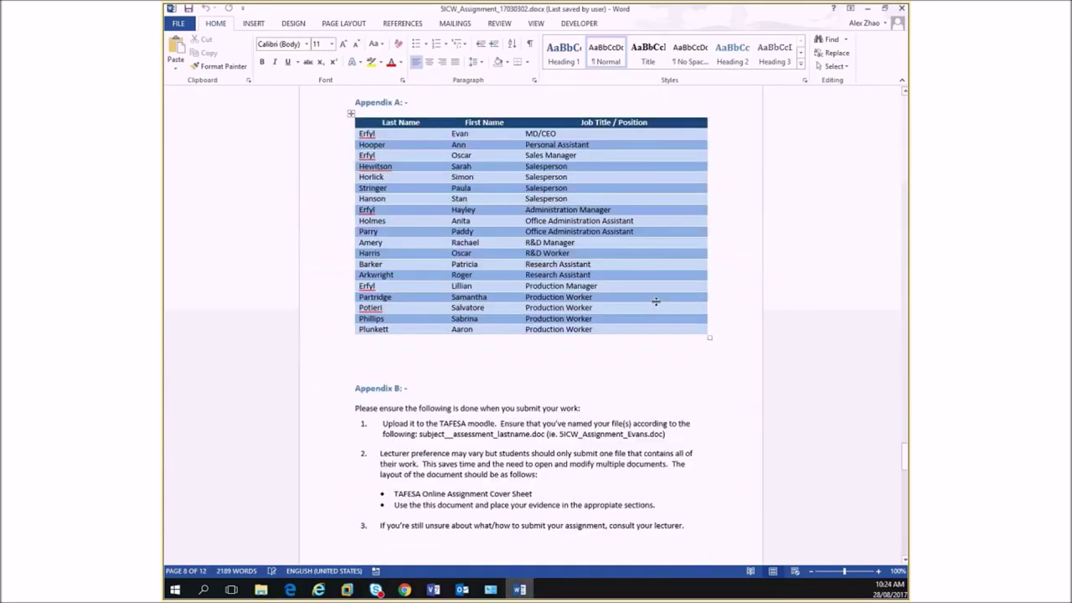
pyautogui.scroll(-20, 682, 286)
pyautogui.scroll(-6, 682, 287)
# Scroll back up to the Part 8 – DHCP & DNS and Part 9 – Client requirements on page 7.
pyautogui.scroll(11, 678, 285)
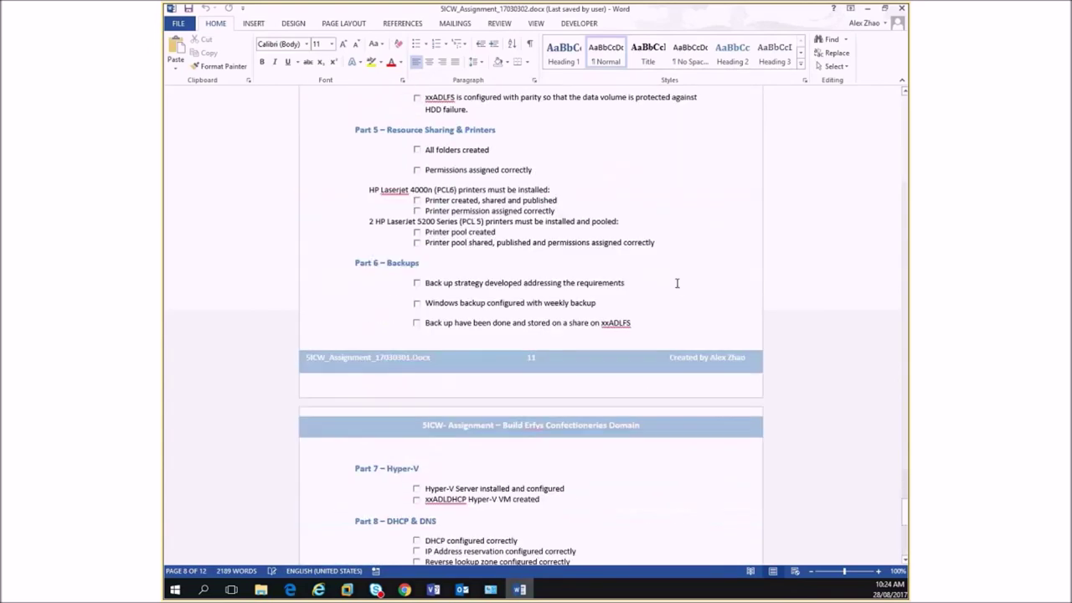
pyautogui.scroll(8, 677, 283)
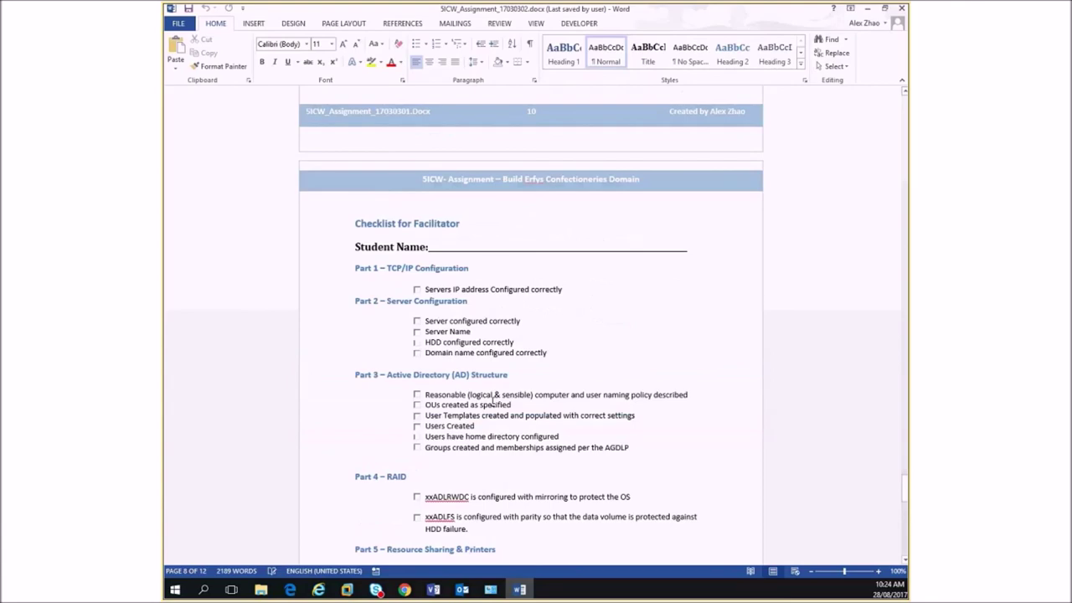
pyautogui.scroll(-1, 495, 402)
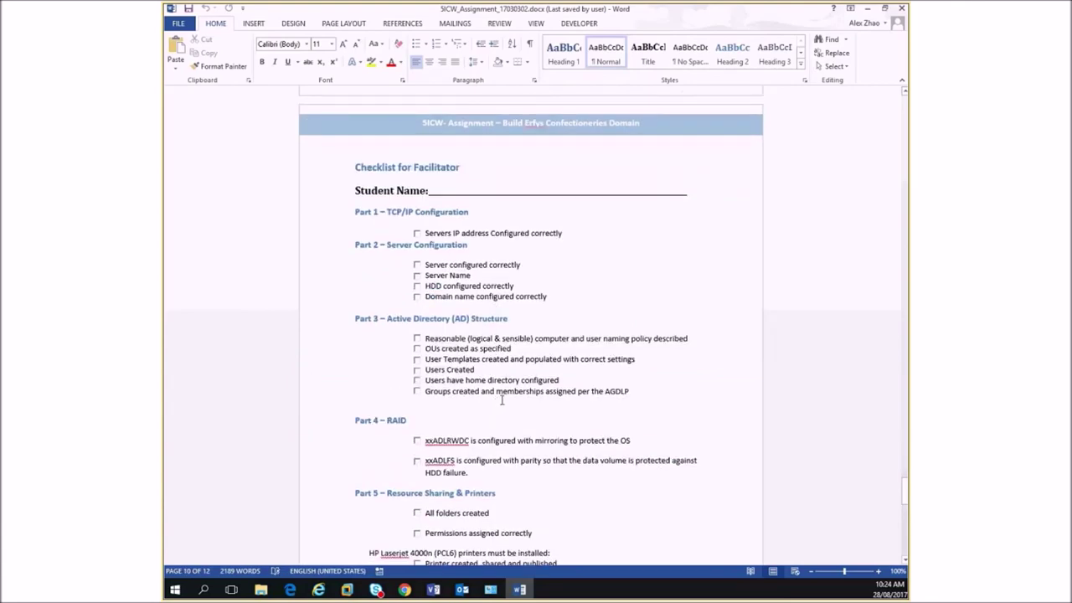
pyautogui.scroll(8, 502, 400)
pyautogui.scroll(20, 501, 398)
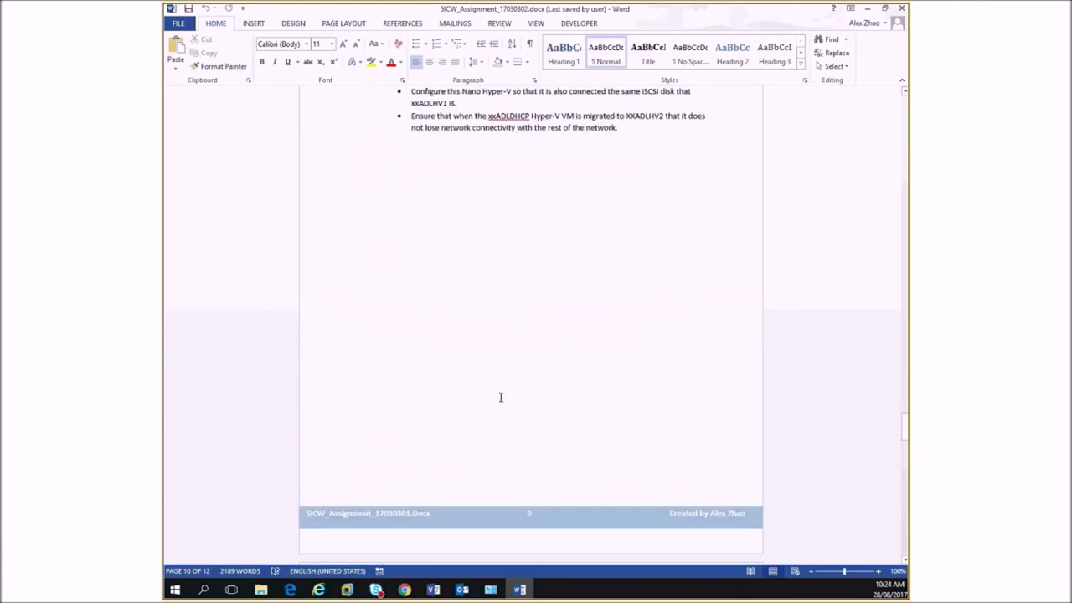
pyautogui.scroll(7, 501, 399)
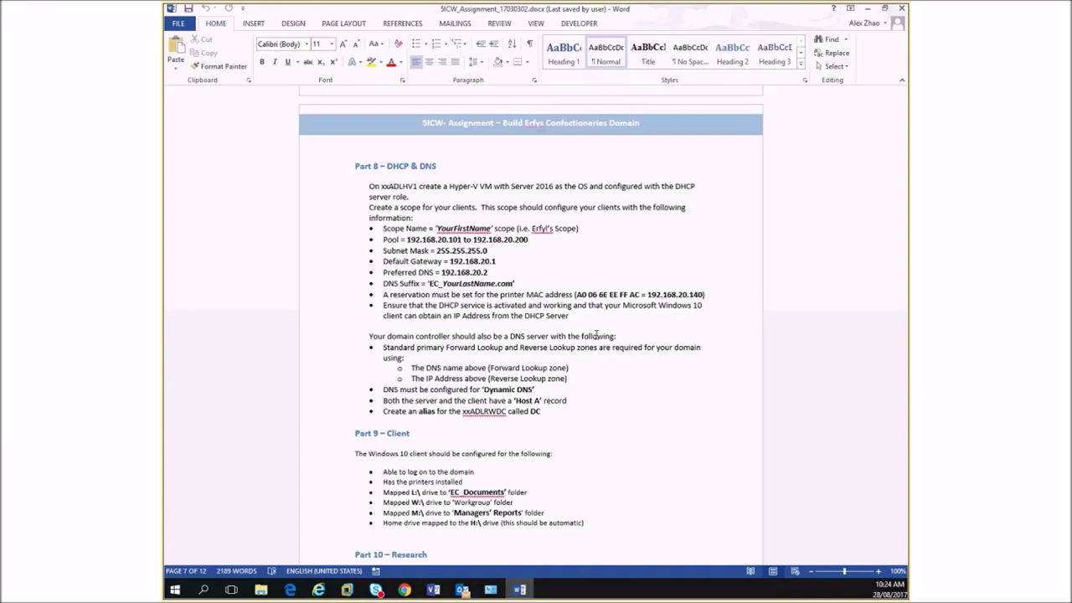
pyautogui.scroll(-9, 596, 334)
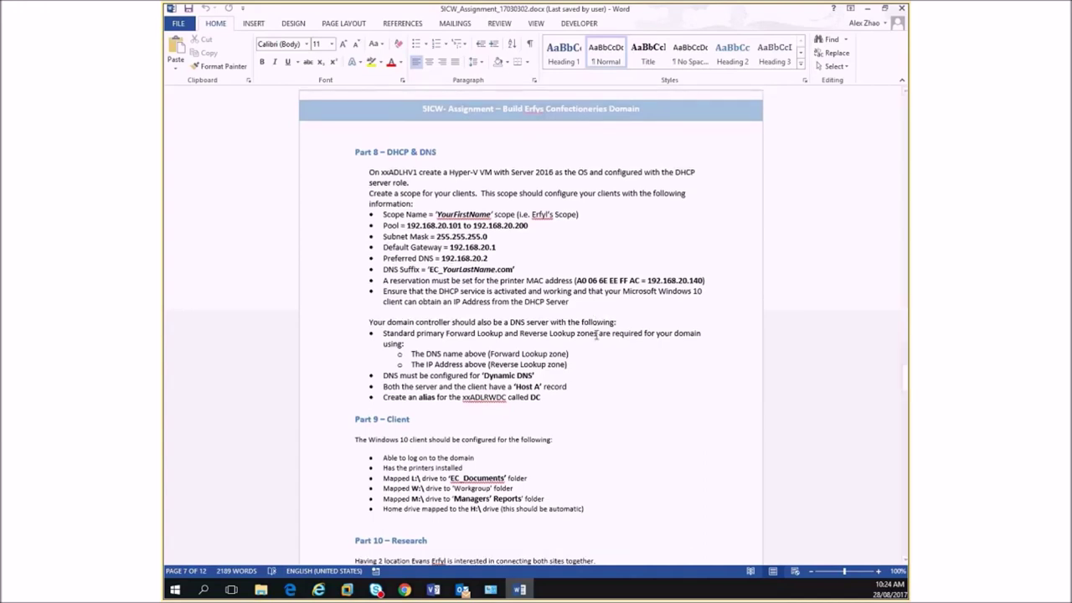